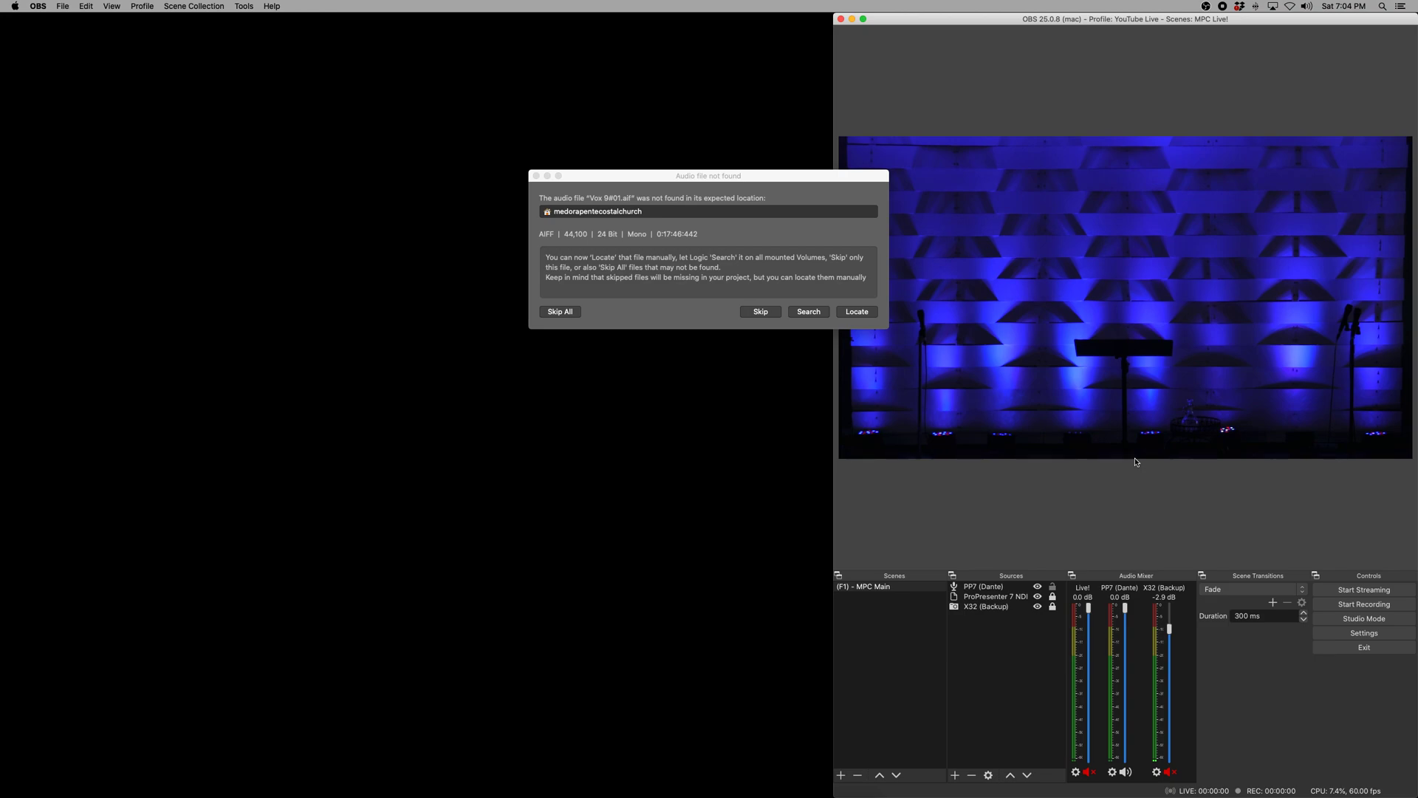
Step: Switch to Logic Pro X and skip all missing audio files so the project finishes opening
left_click(708, 268)
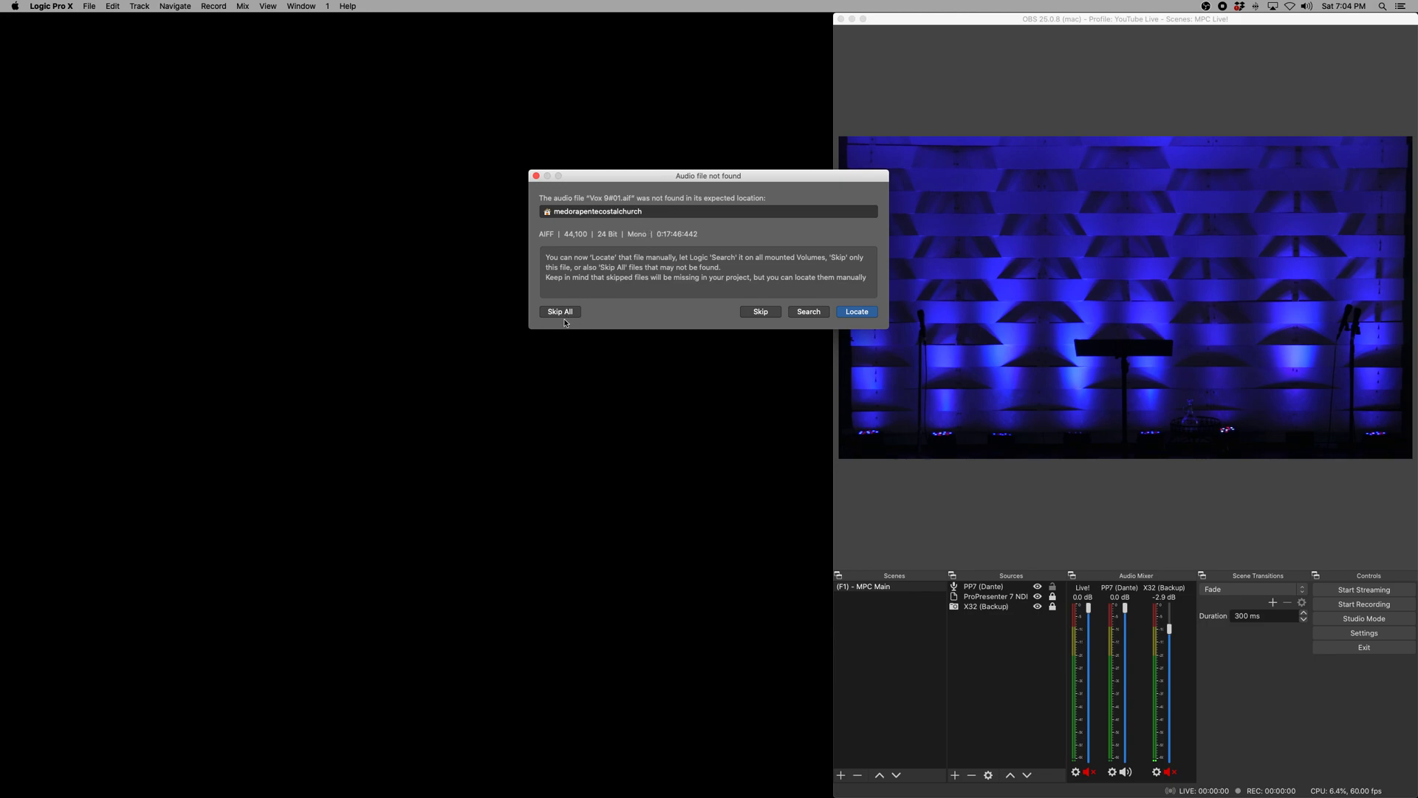
left_click(567, 313)
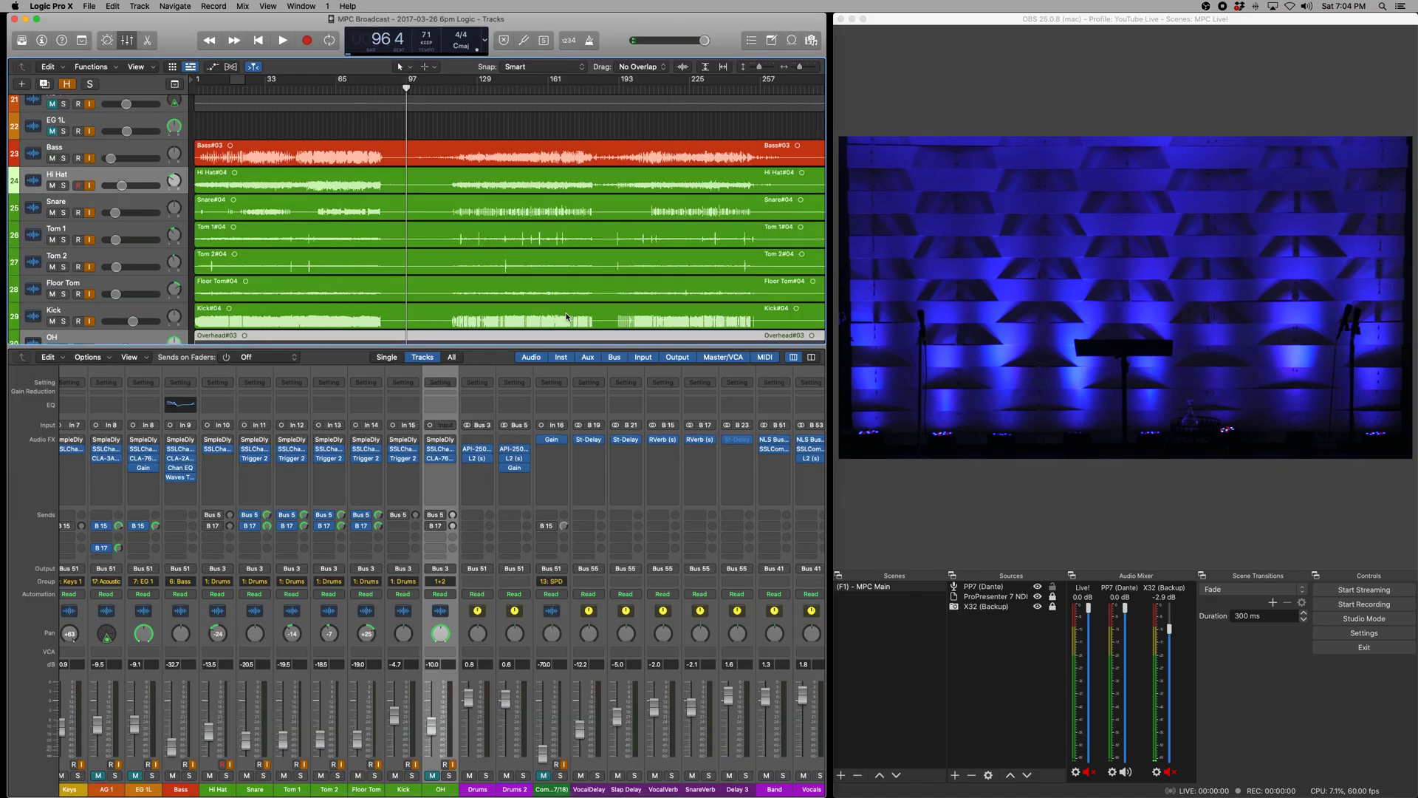
Step: Look through the project's whole track list from MC 1 down to Stereo Out, and show the mixer from its first channel
scroll(566, 317, "up", 10)
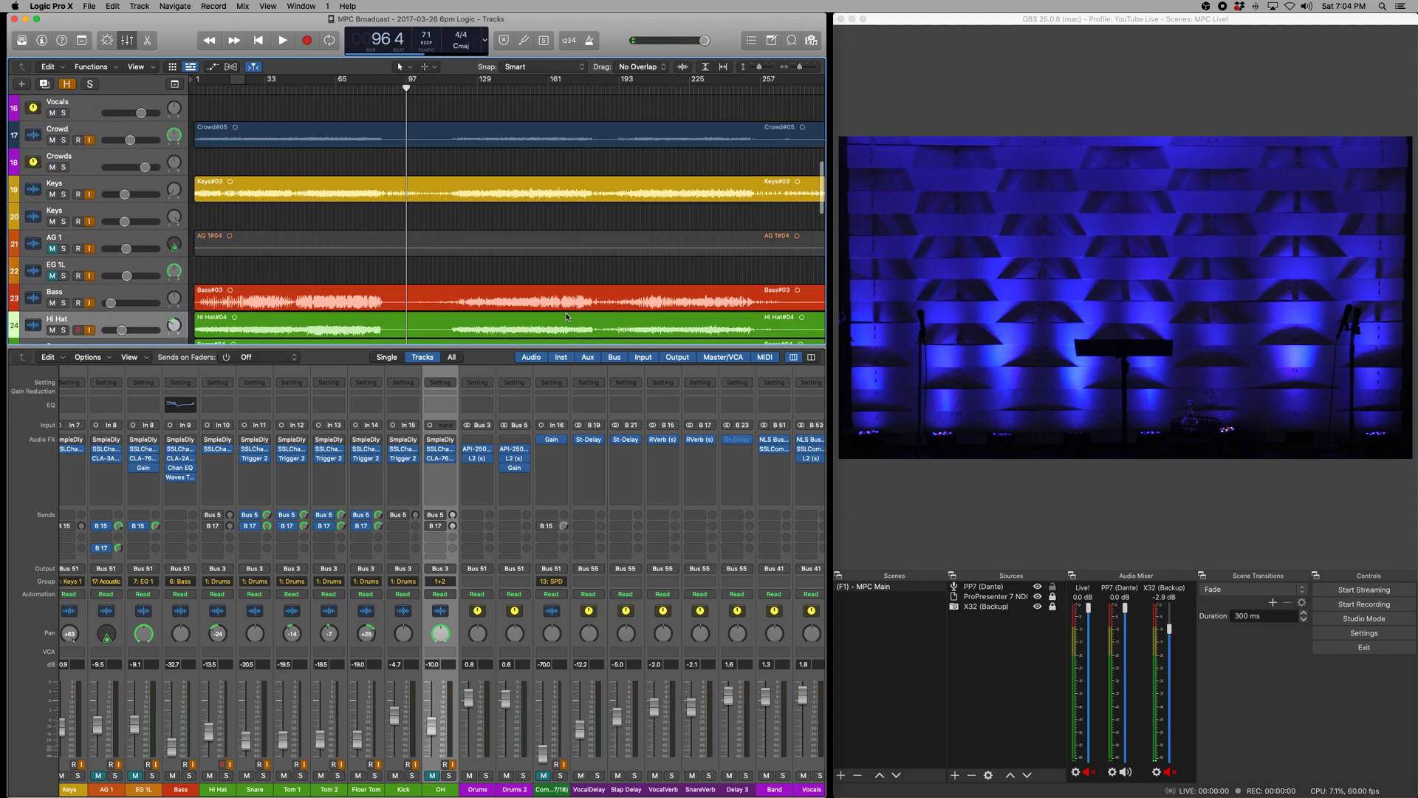
scroll(566, 317, "up", 5)
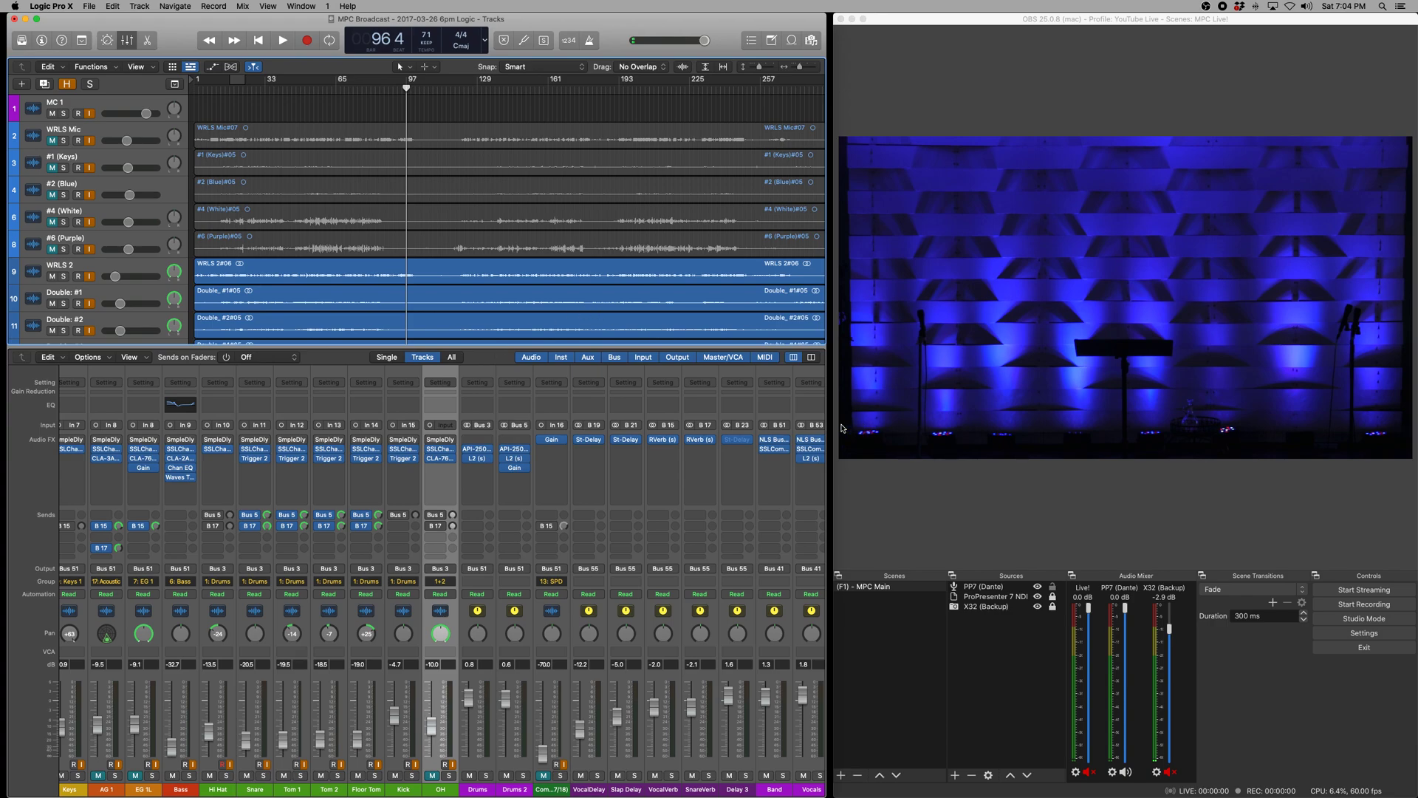
scroll(508, 501, "left", 10)
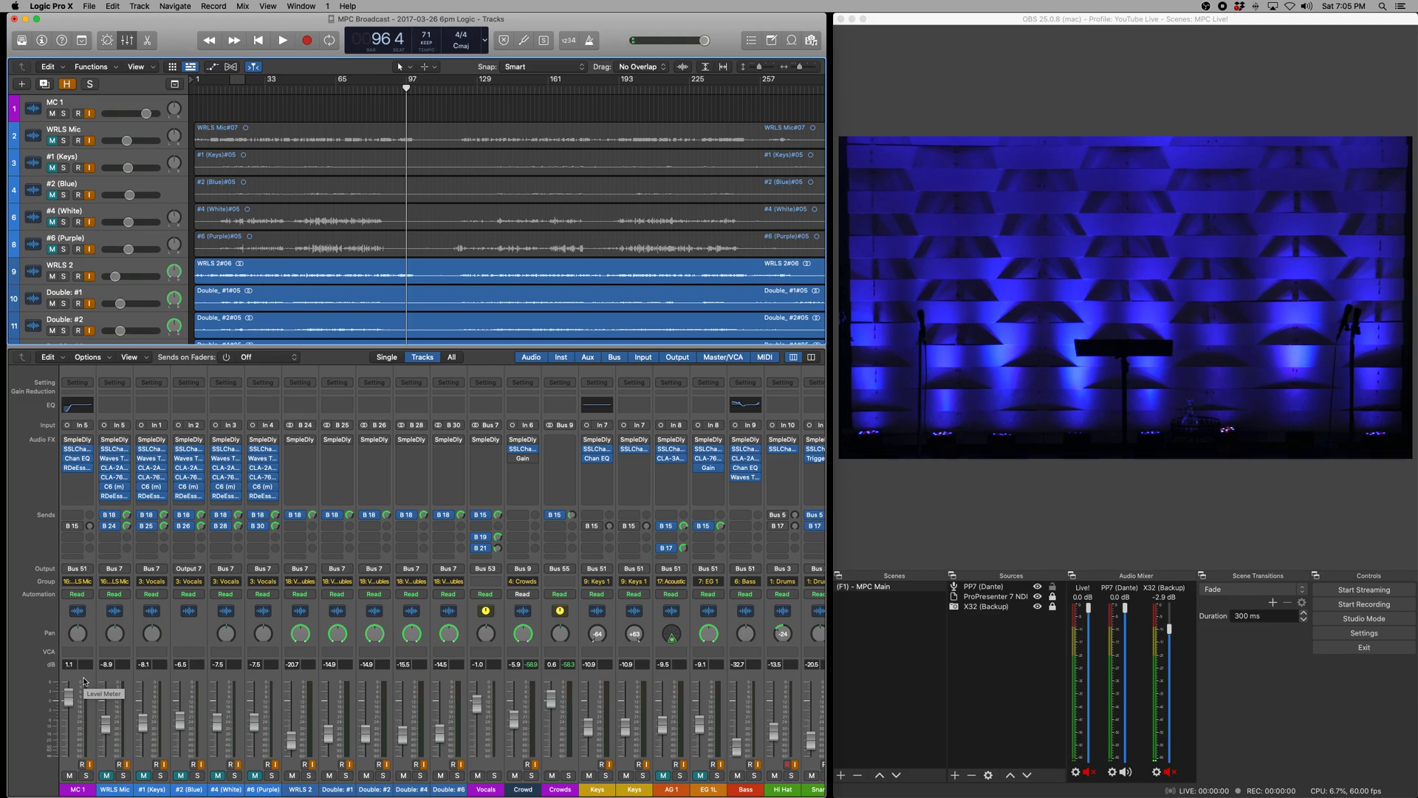
left_click(302, 141)
scroll(299, 243, "down", 10)
scroll(307, 285, "up", 10)
scroll(303, 278, "down", 10)
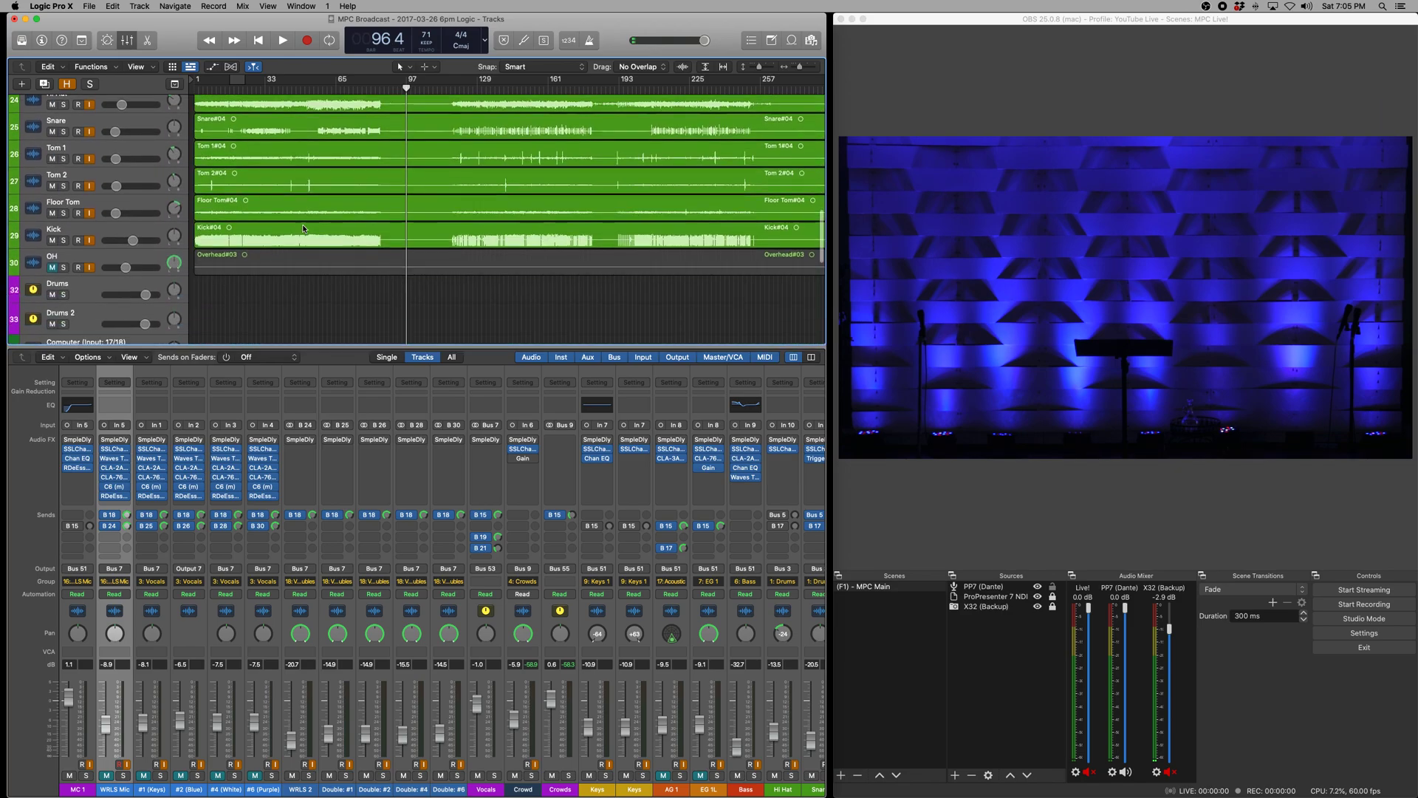
scroll(302, 230, "up", 10)
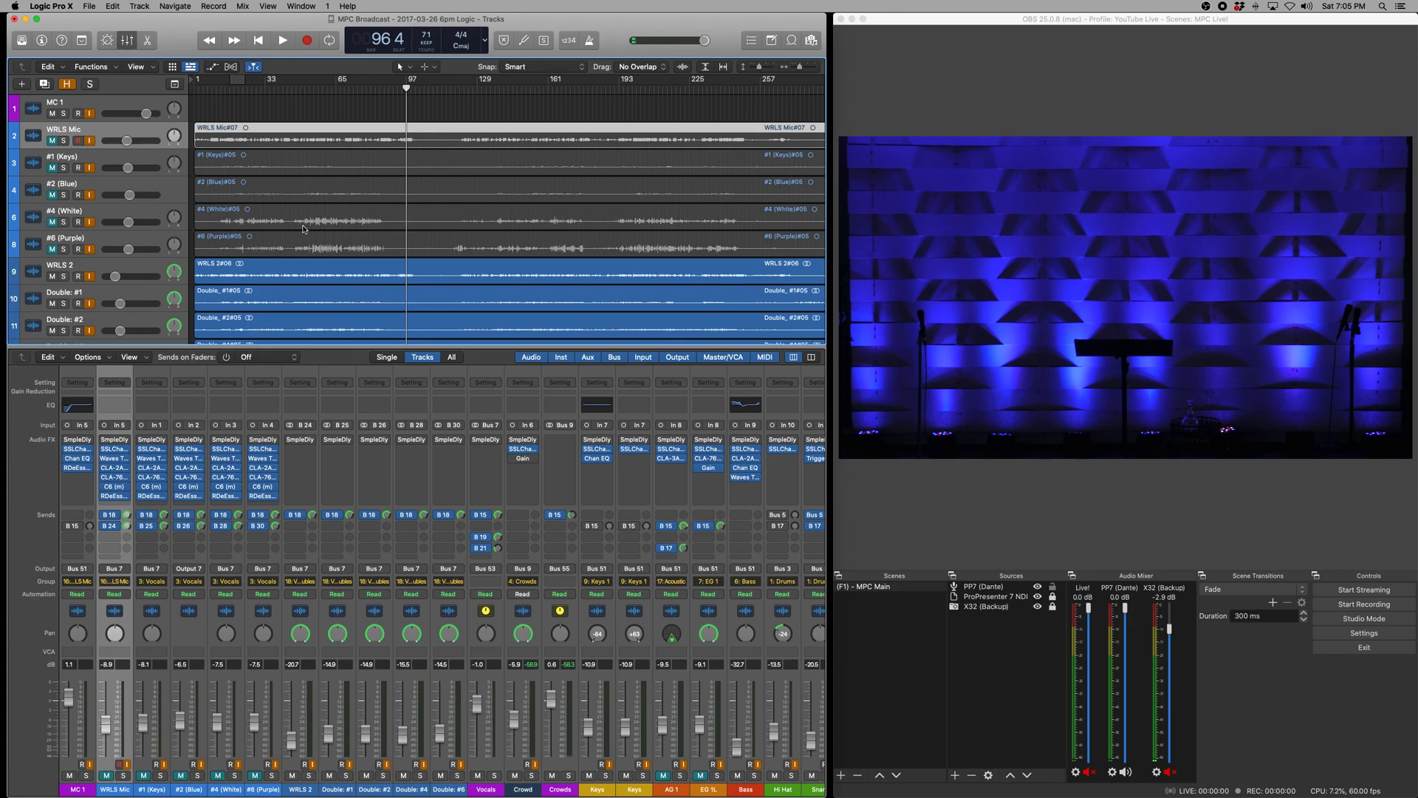
scroll(378, 277, "down", 8)
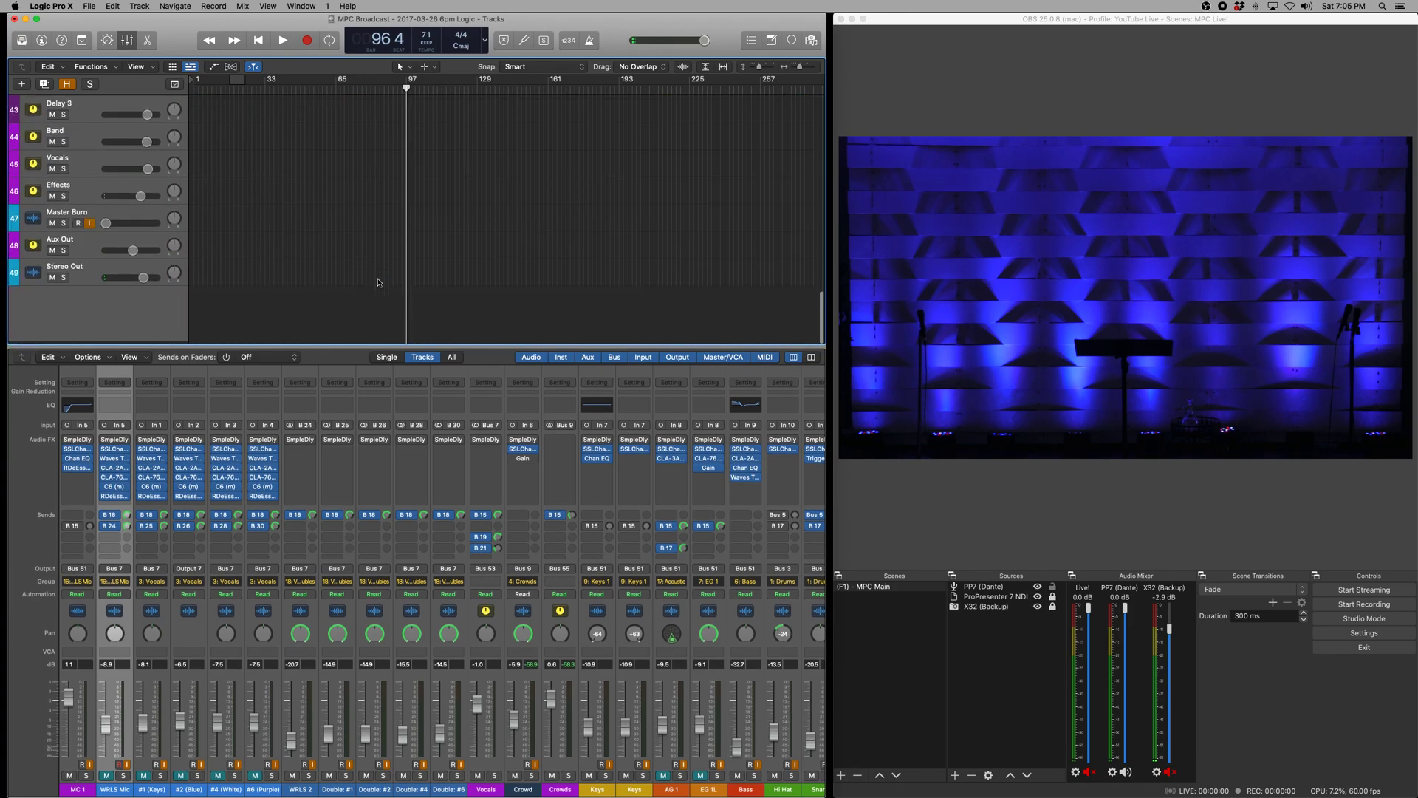
scroll(378, 272, "up", 8)
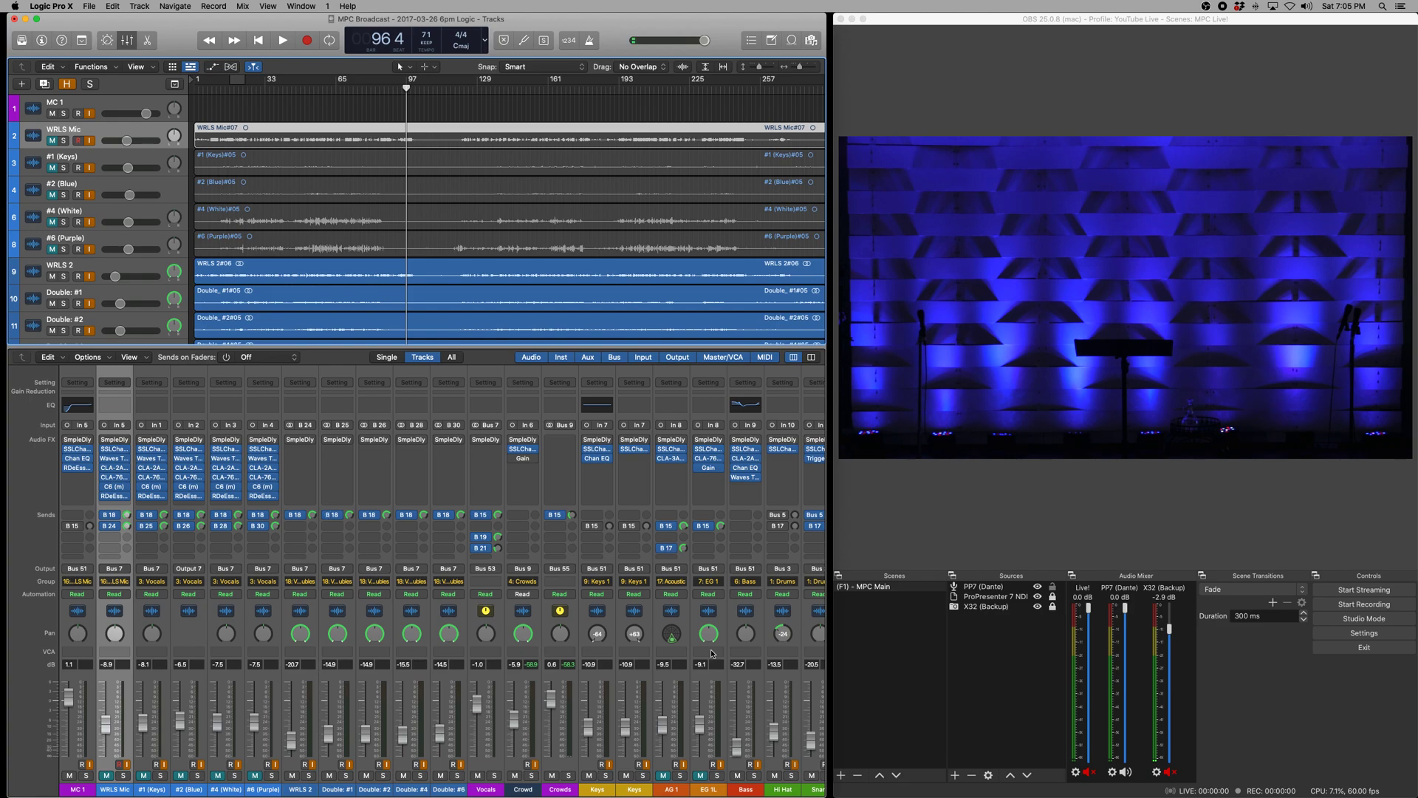
Step: Compare the MC 1 and WRLS Mic channel strips, examining their inputs, audio effects and sends
left_click(66, 769)
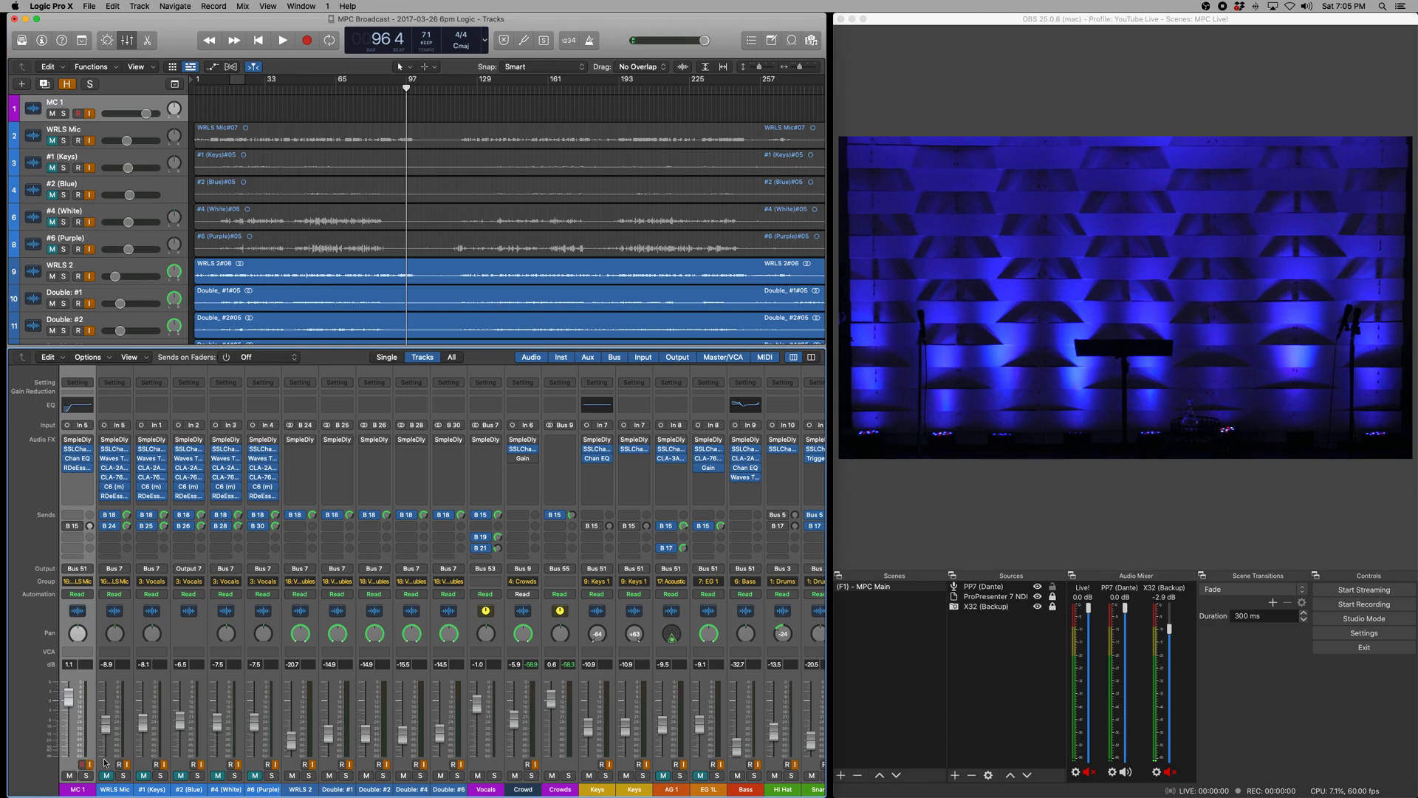
left_click(103, 763)
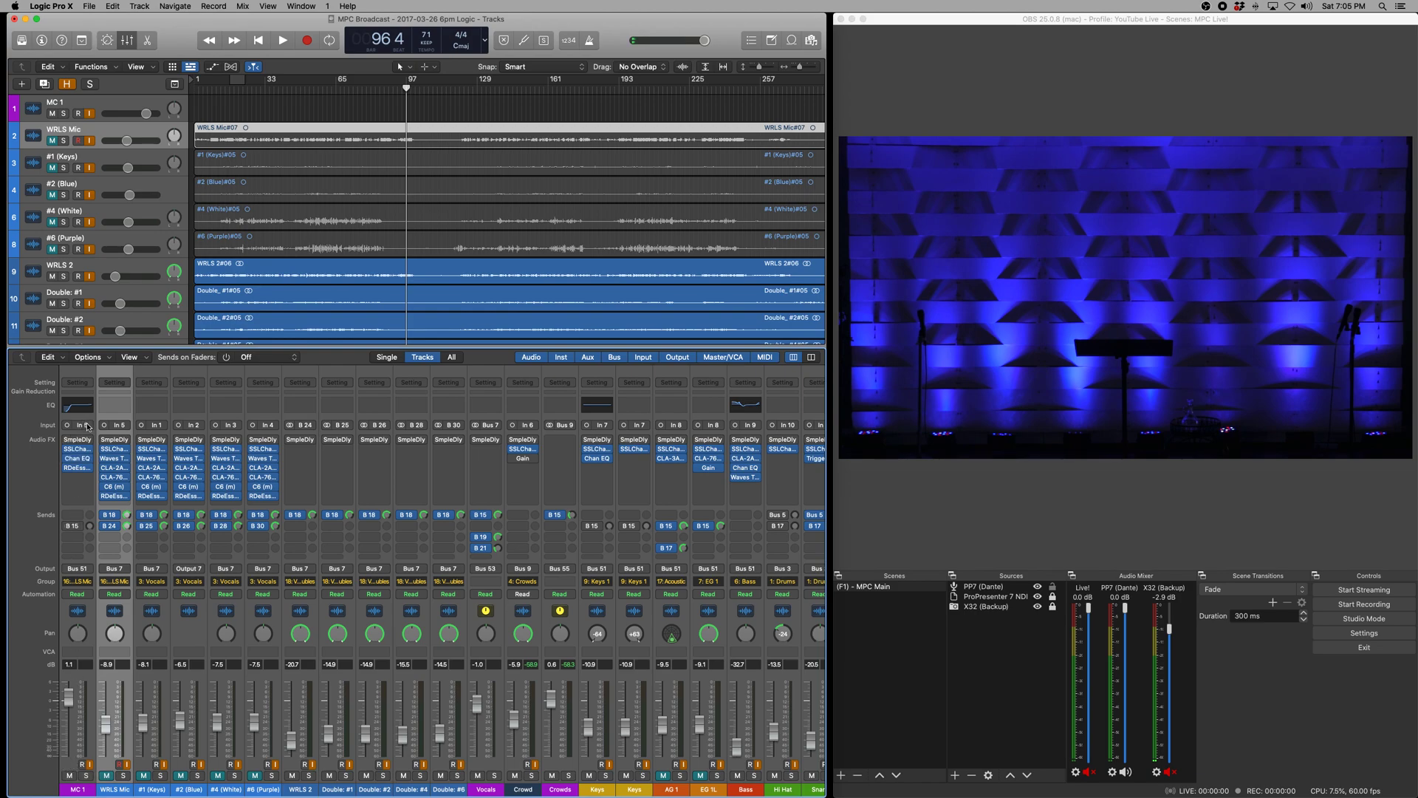
left_click(83, 683)
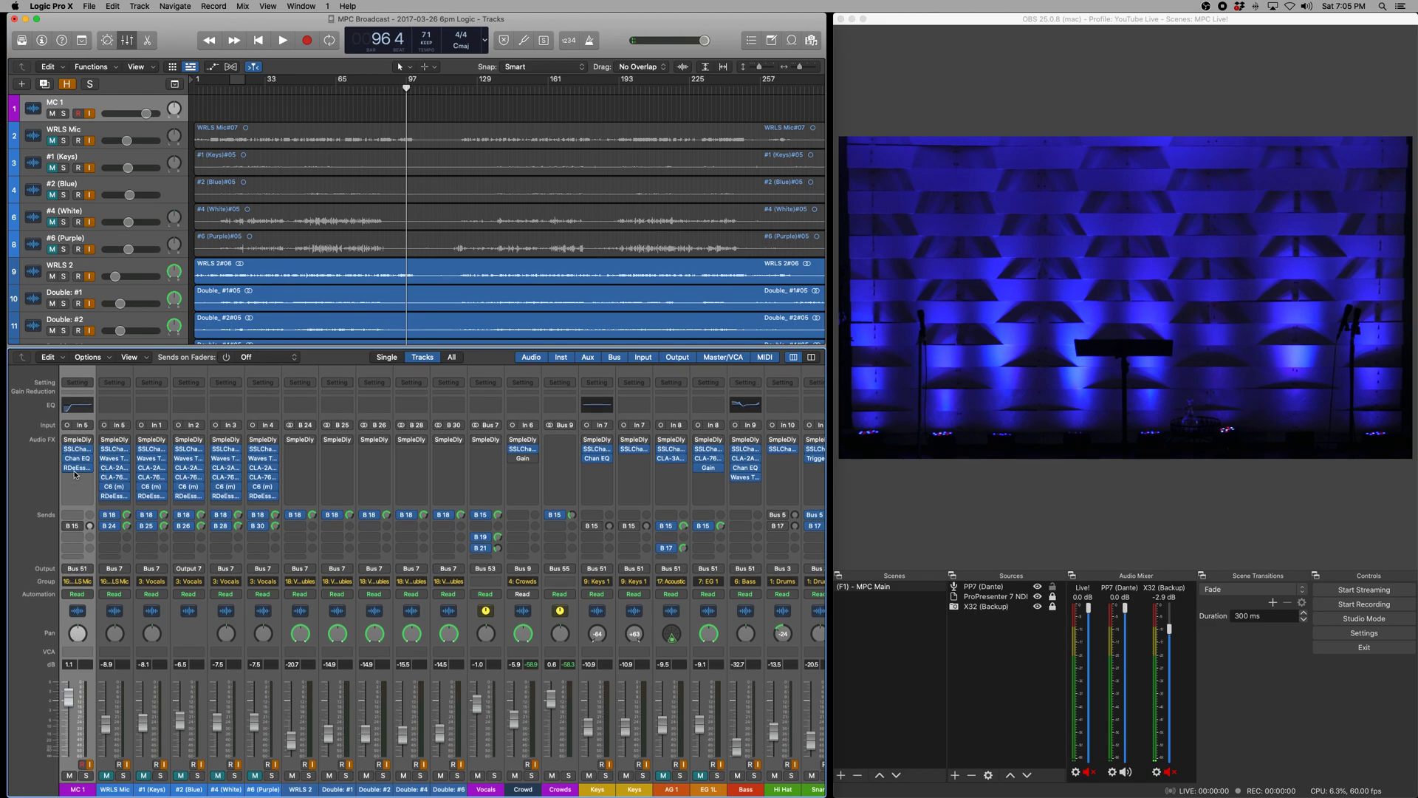
left_click(114, 742)
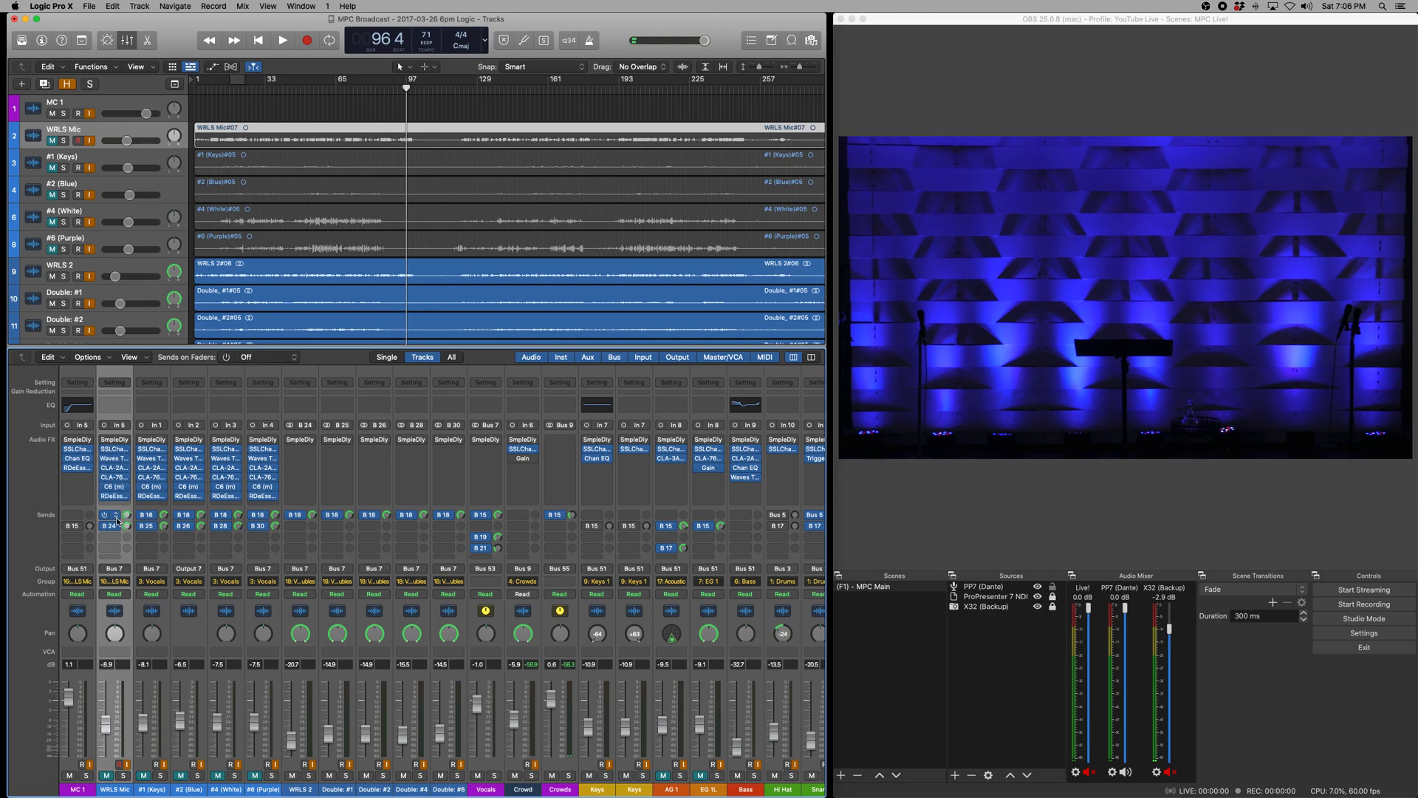
mouse_move(113, 520)
Step: Swap the mutes between MC 1 and WRLS Mic and back again, raising the WRLS Mic fader to -2.6 dB in between
left_click(69, 776)
left_click(106, 776)
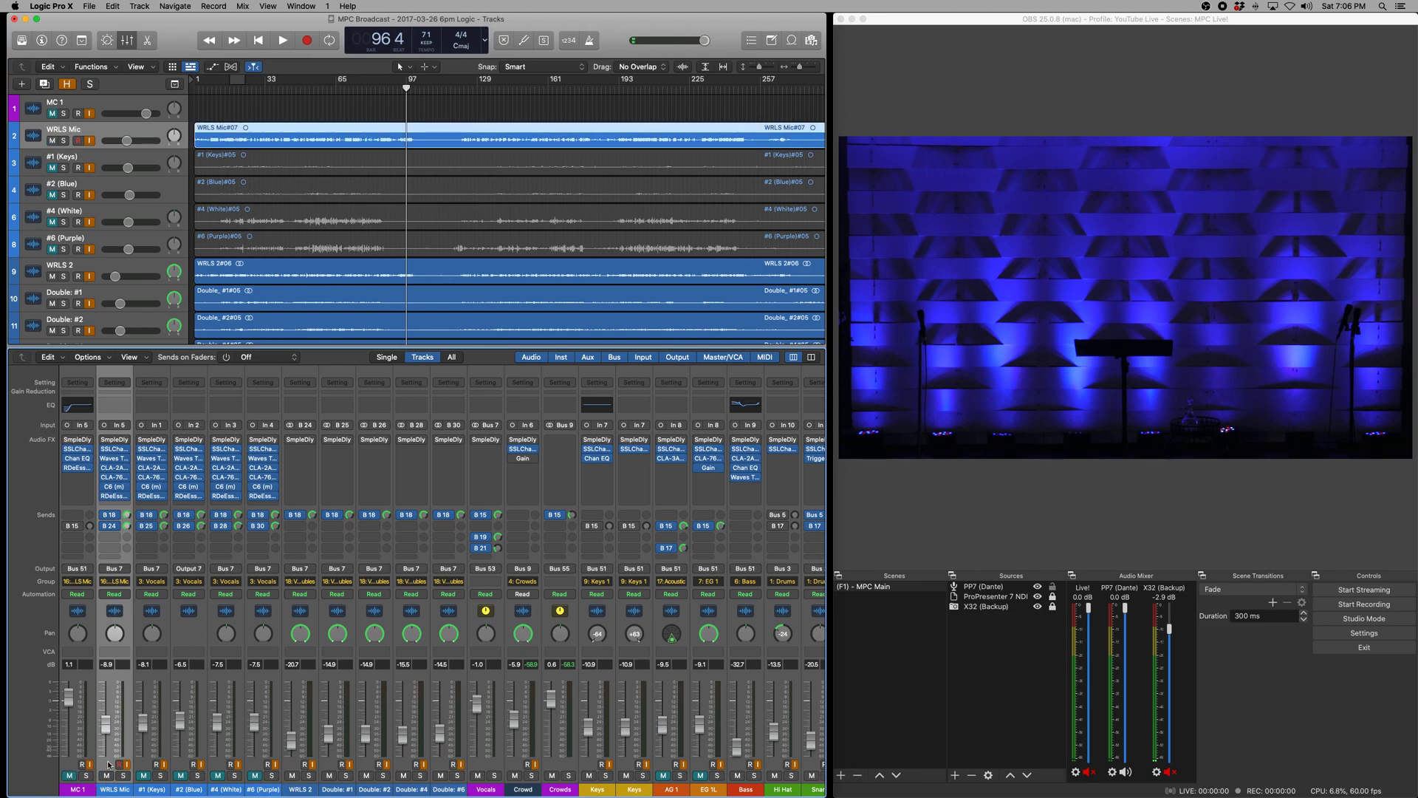
left_click_drag(109, 722, 106, 695)
left_click(106, 776)
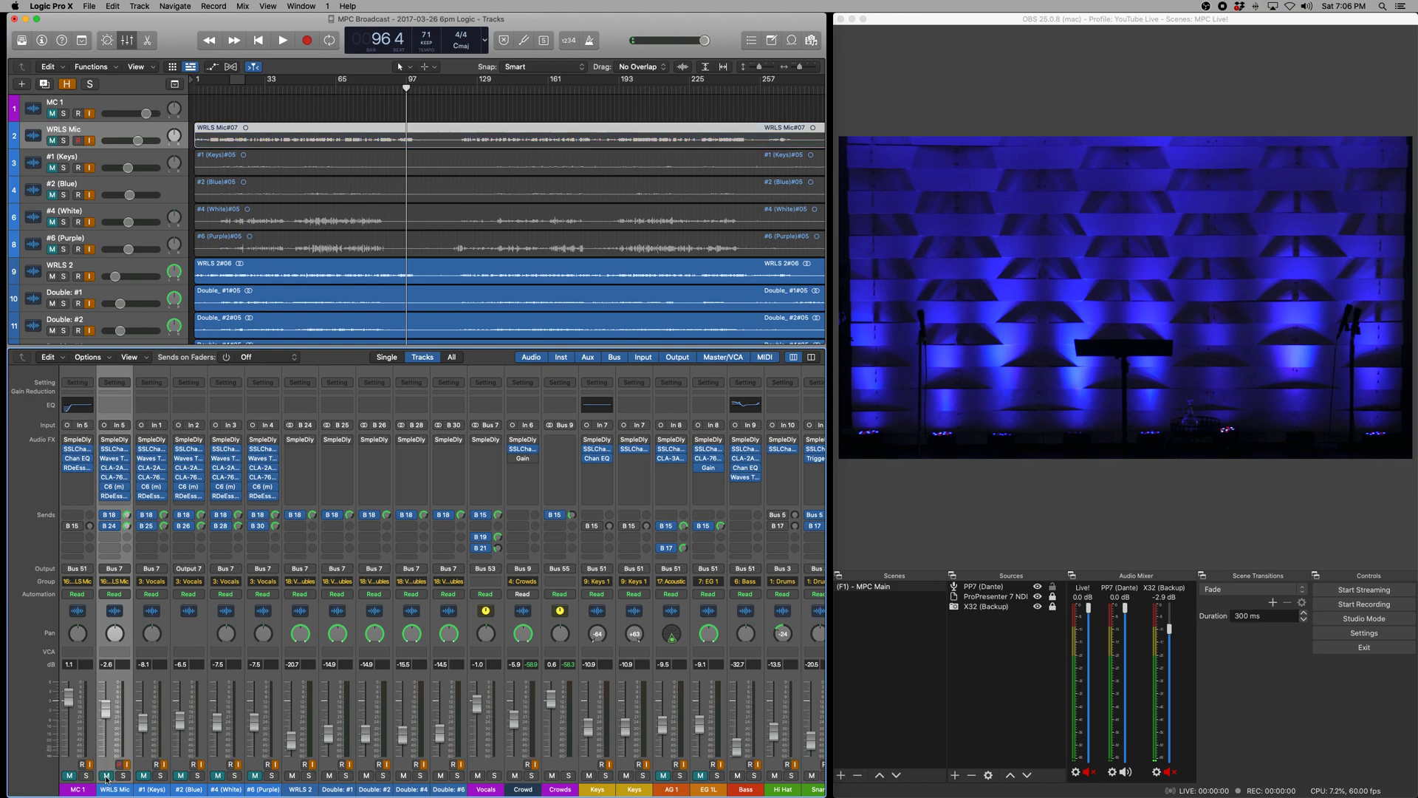
left_click(70, 775)
Step: Select the vocal channels from WRLS Mic through #6 (Purple) and unmute them all together
left_click(276, 745, "shift")
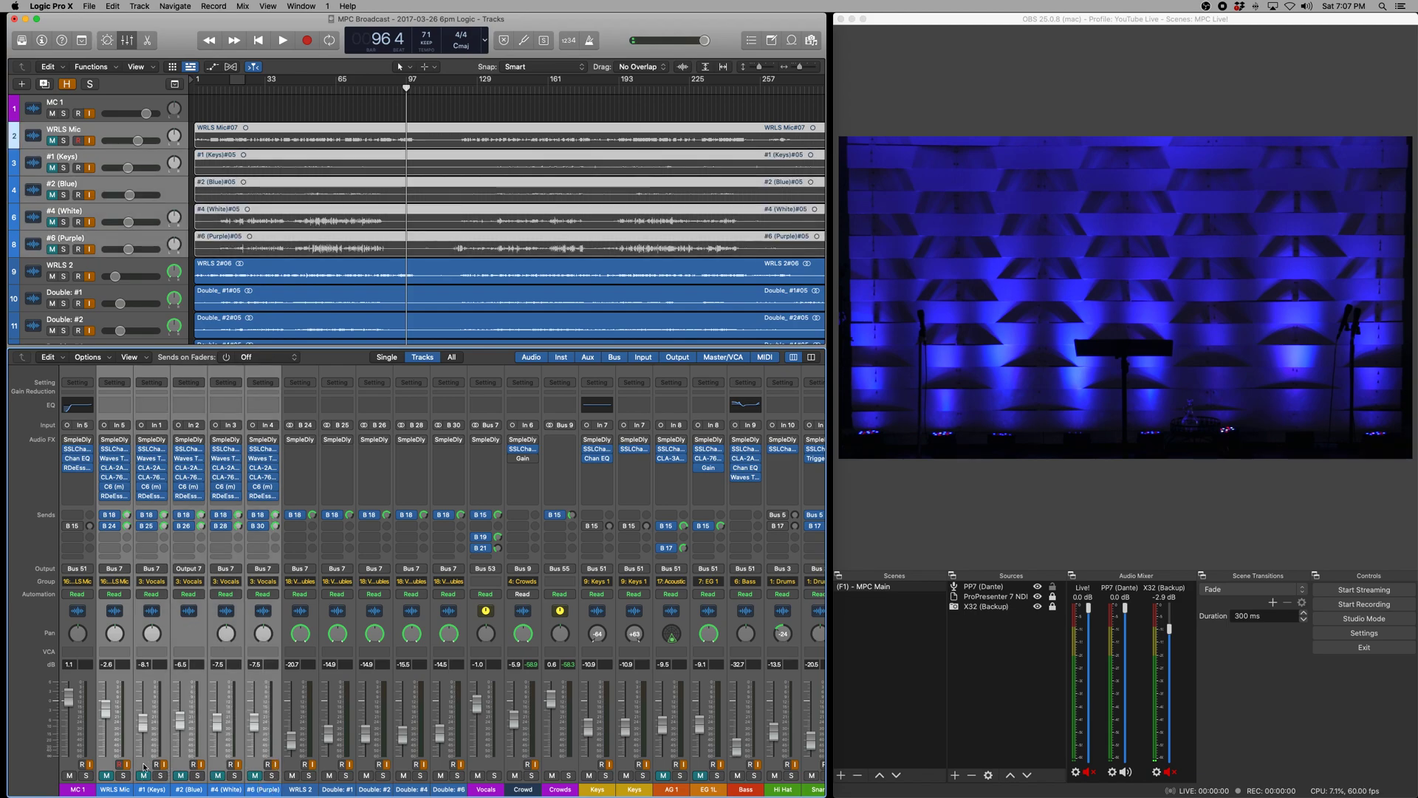
left_click(107, 775)
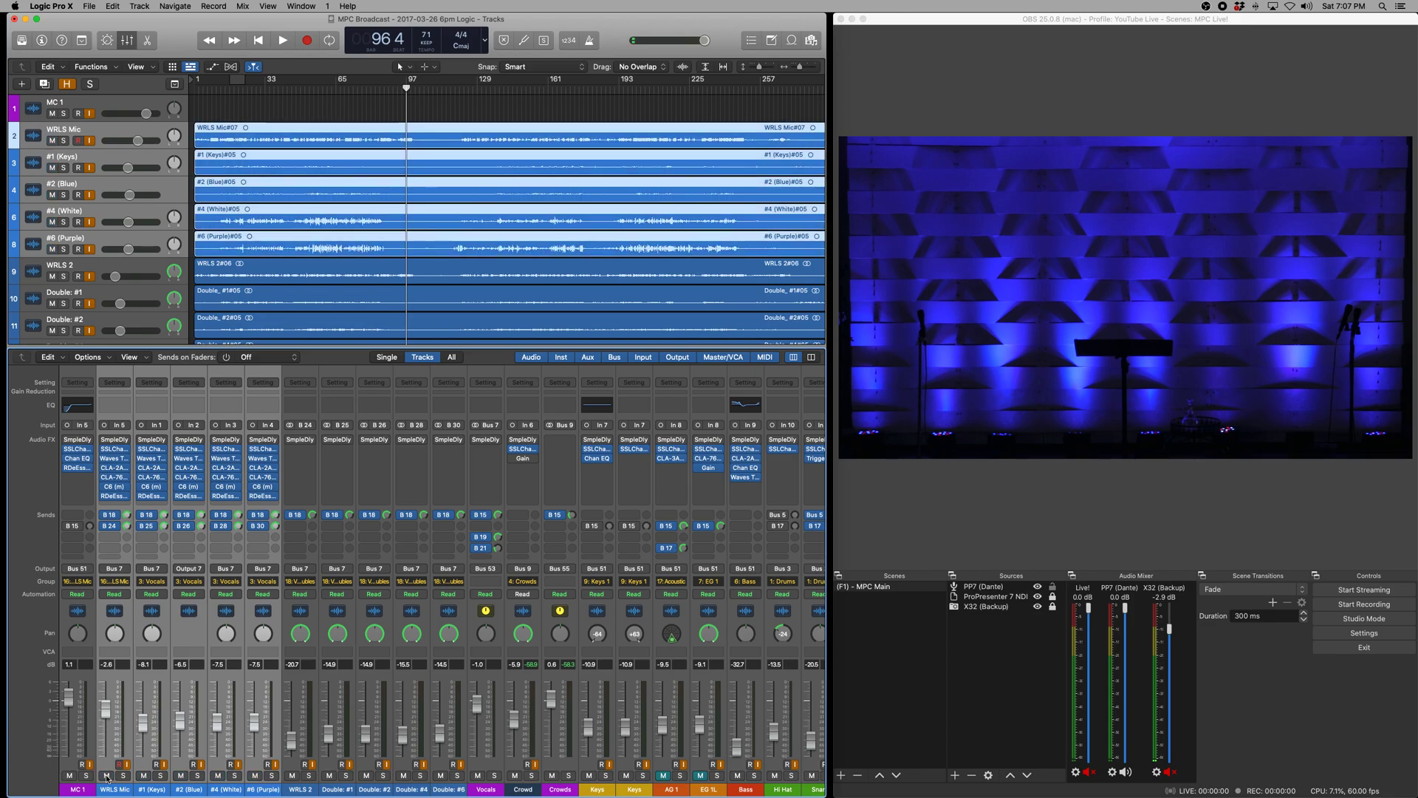
Step: Mute individual vocal channels such as WRLS Mic, #1 (Keys) and #2 (Blue), and unmute each of them again
left_click(147, 759)
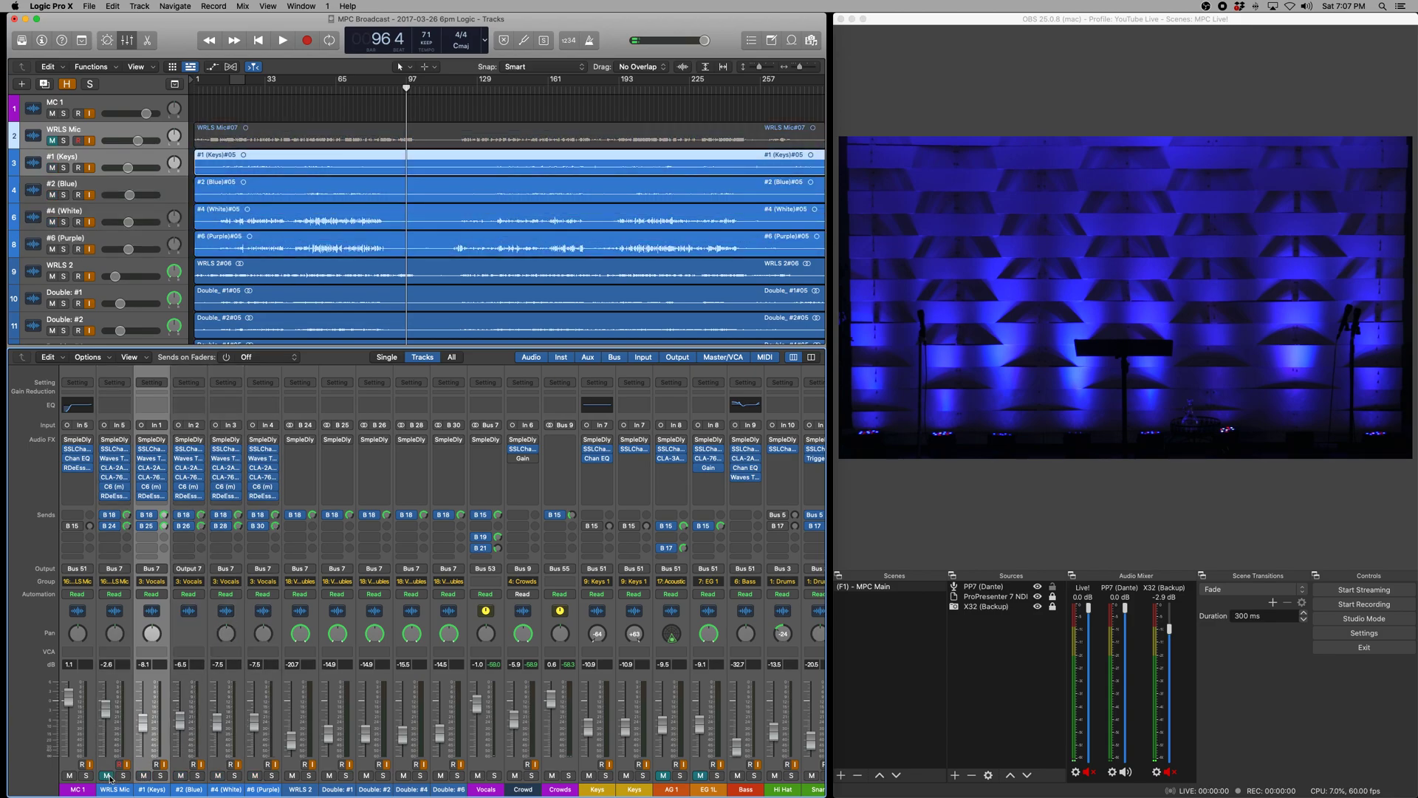
left_click(144, 776)
left_click(181, 775)
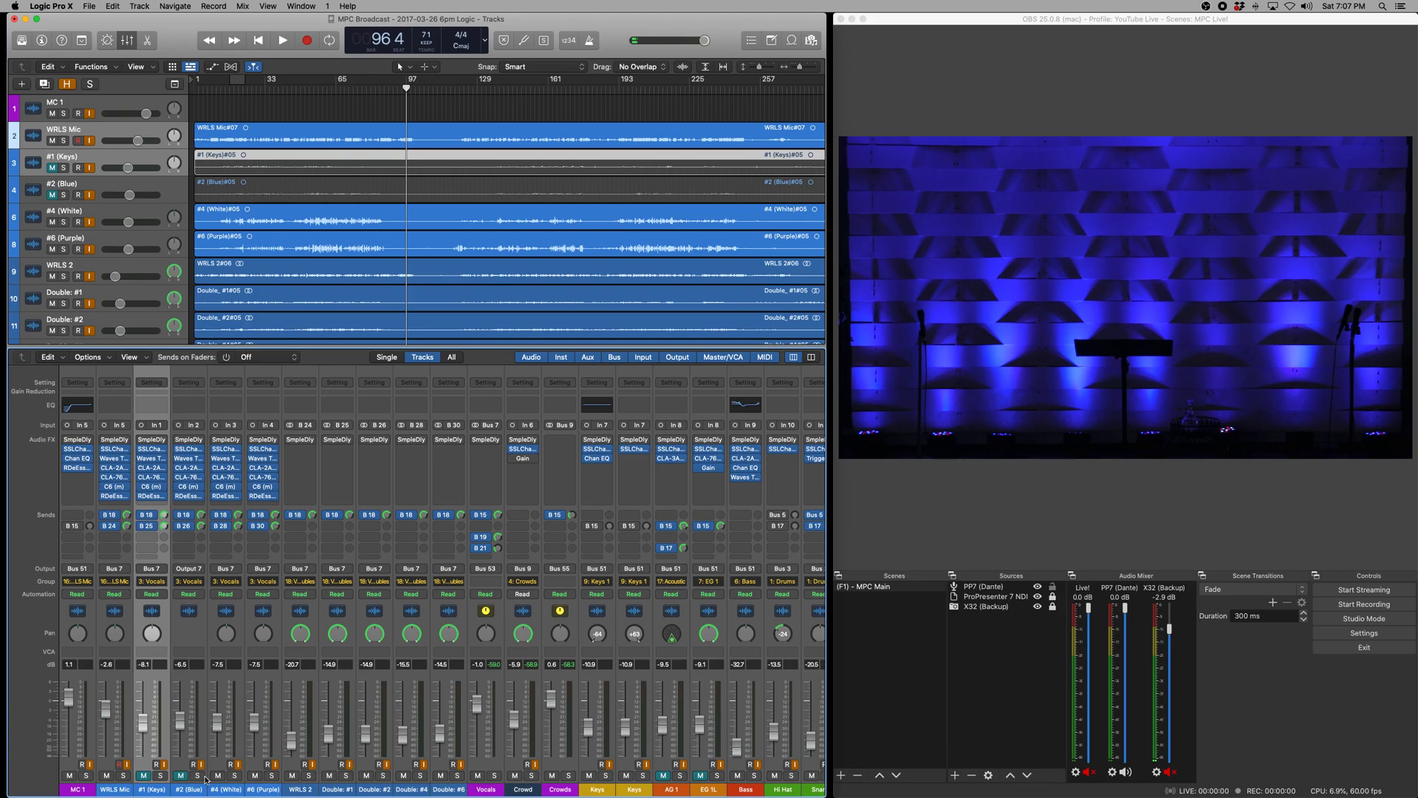
left_click(217, 775)
left_click(180, 776)
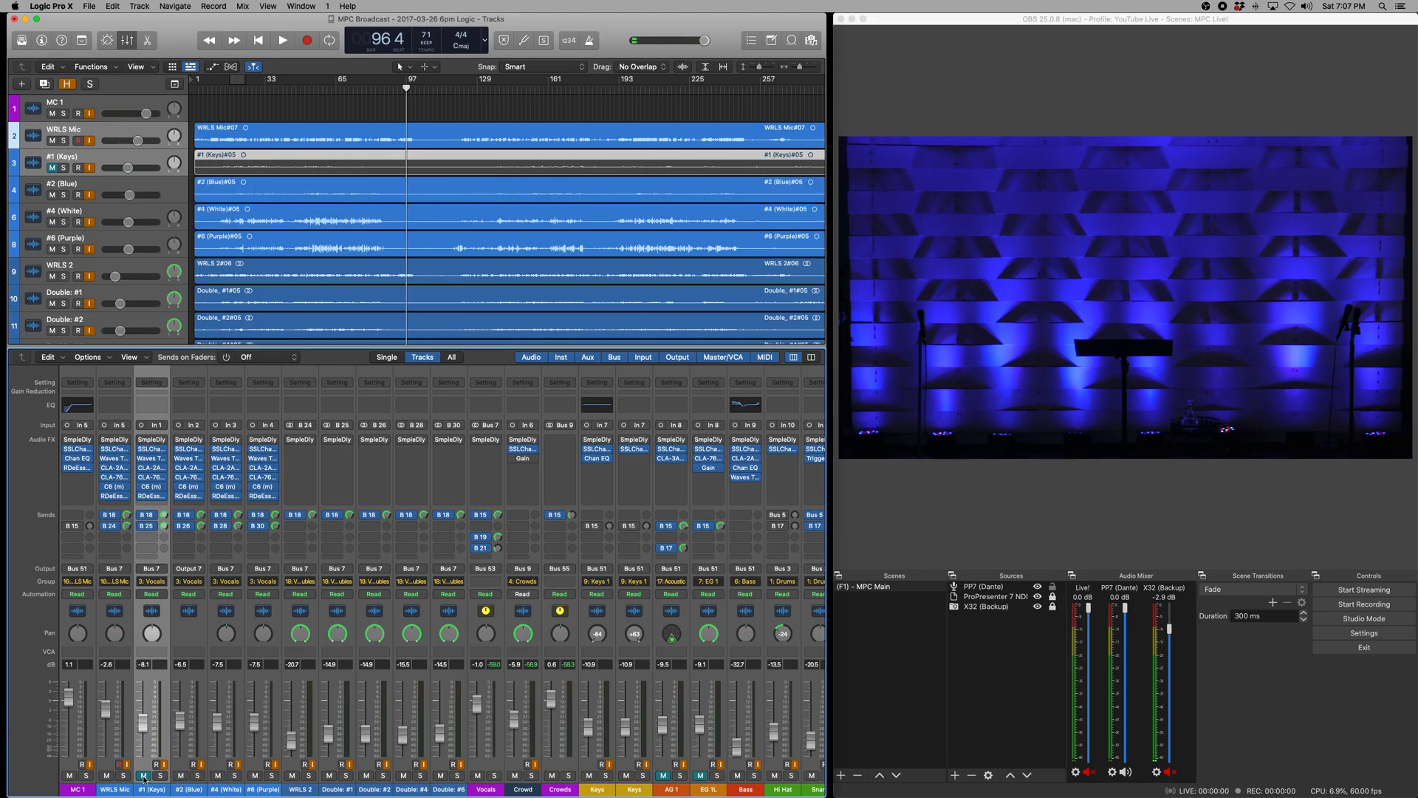
left_click(144, 776)
left_click(107, 776)
mouse_move(109, 780)
left_mouse_down()
mouse_move(247, 779)
mouse_move(108, 776)
left_mouse_up()
left_click(256, 776)
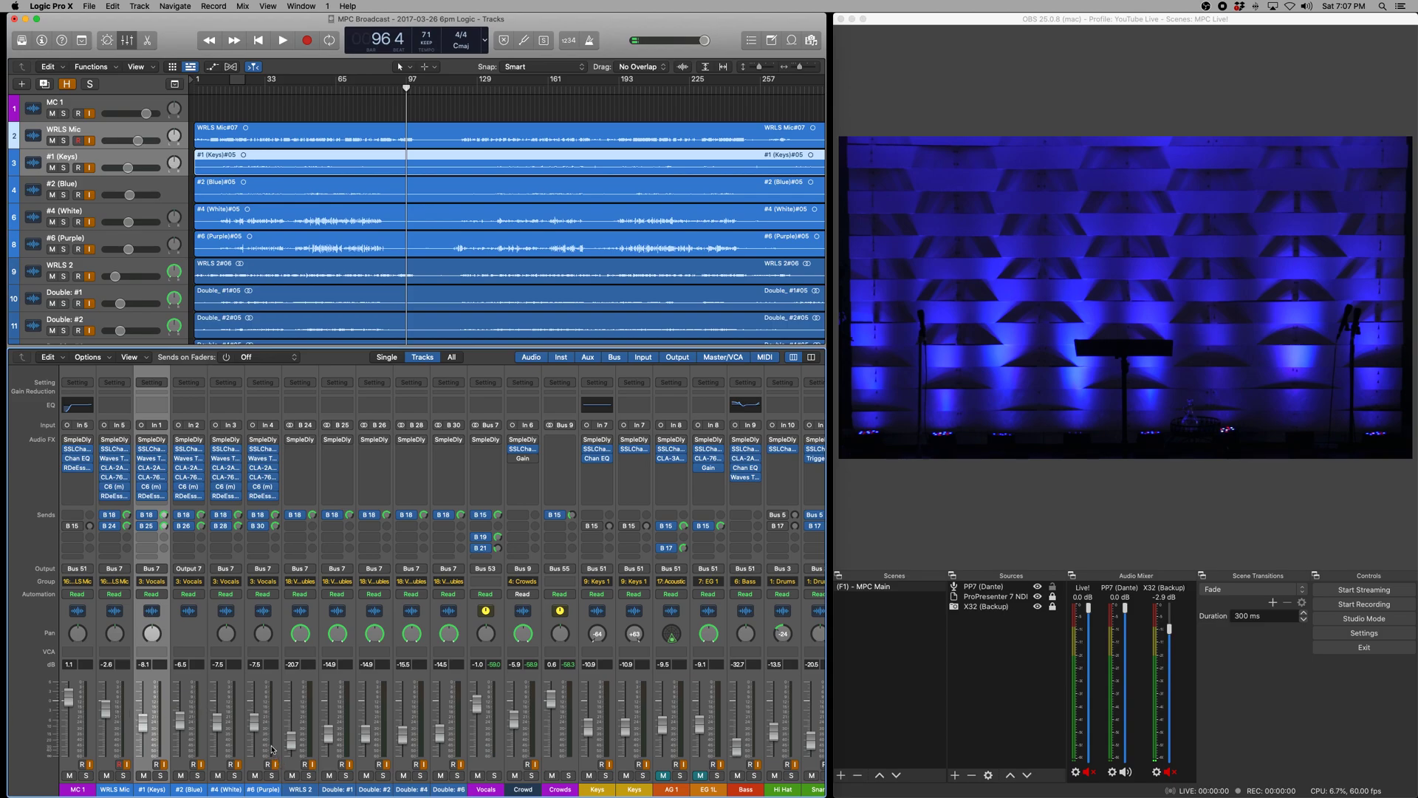
Step: Select the main vocal channels WRLS Mic through #6 (Purple), followed by the double channels WRLS 2 through Double: #6
left_click_drag(275, 753, 165, 753)
left_click(129, 747)
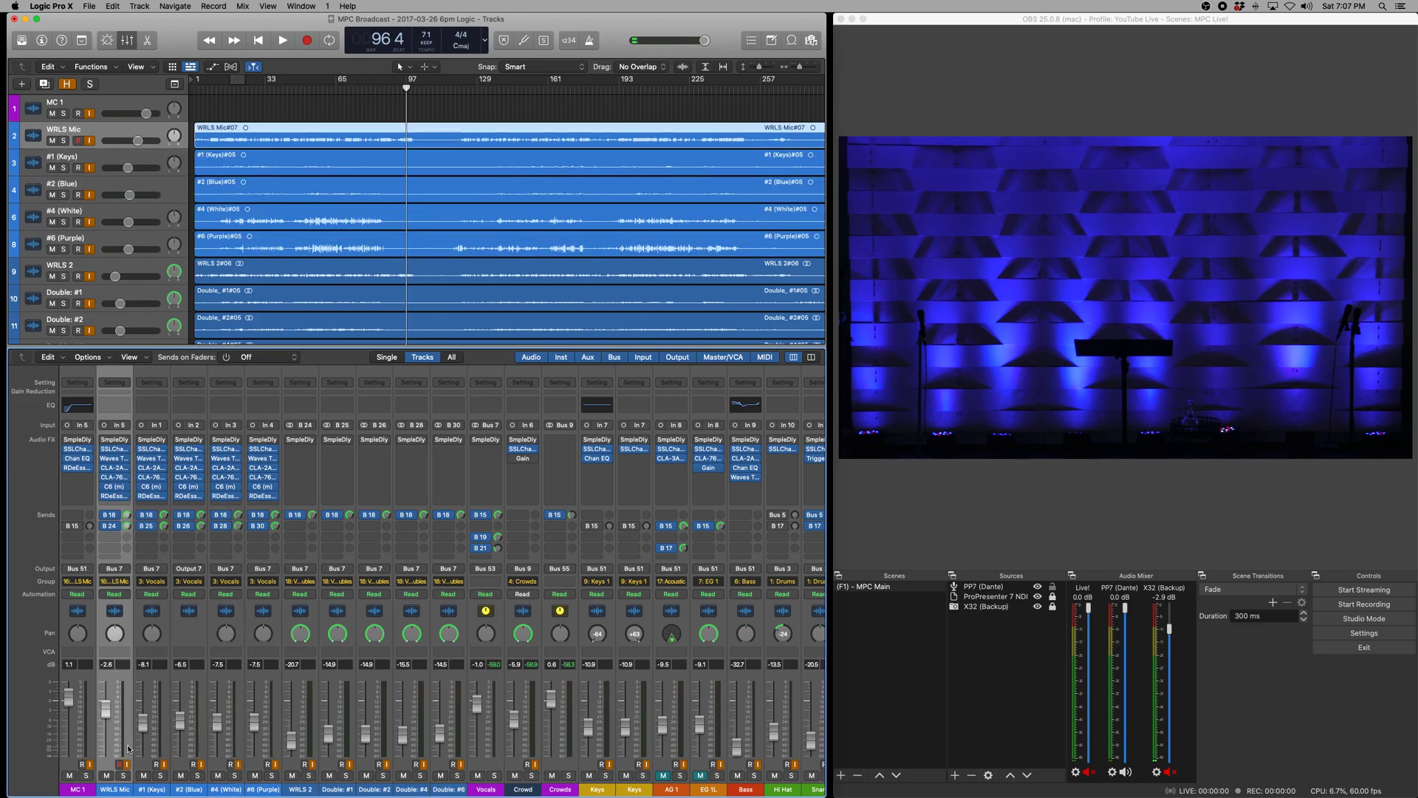
left_click(270, 748, "shift")
left_click(300, 769)
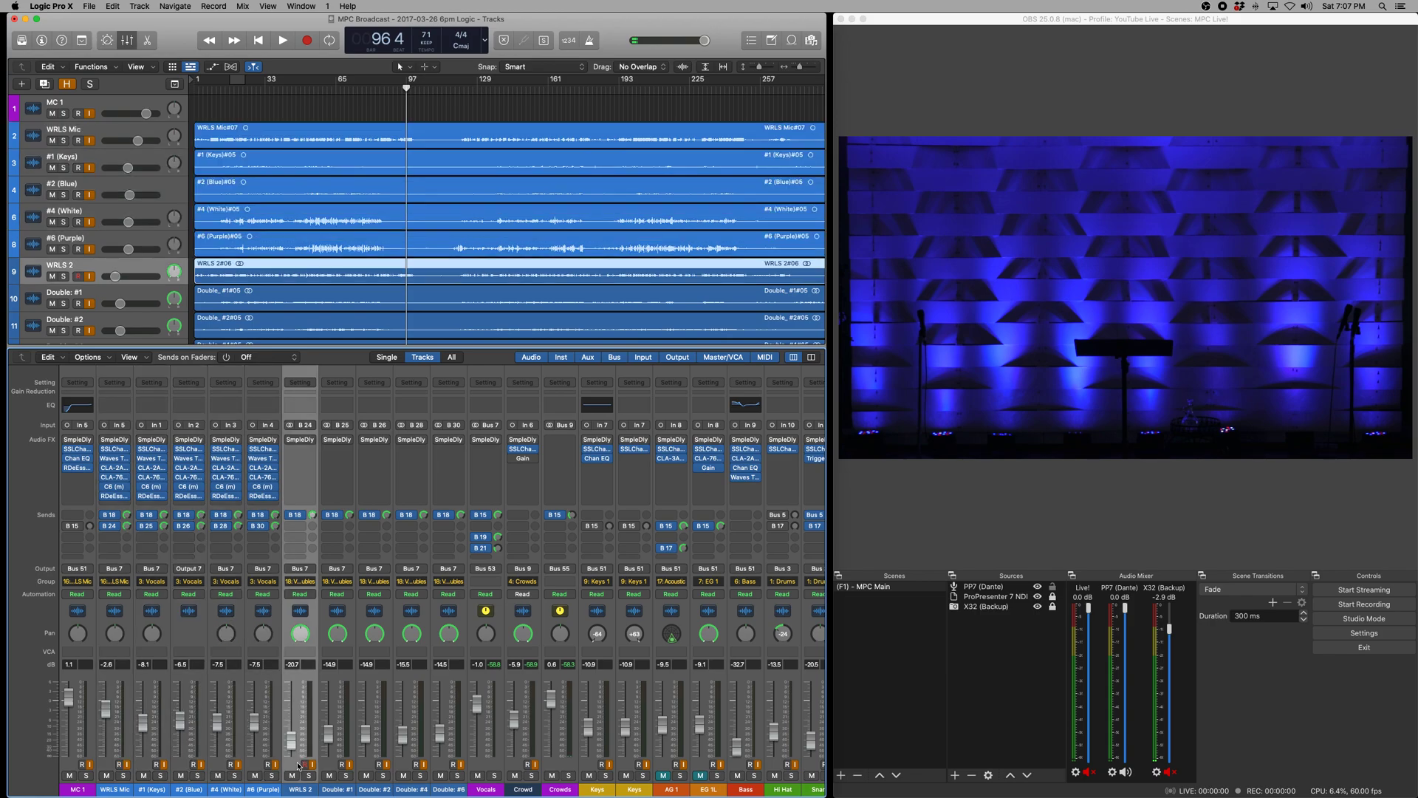
left_click(440, 768, "shift")
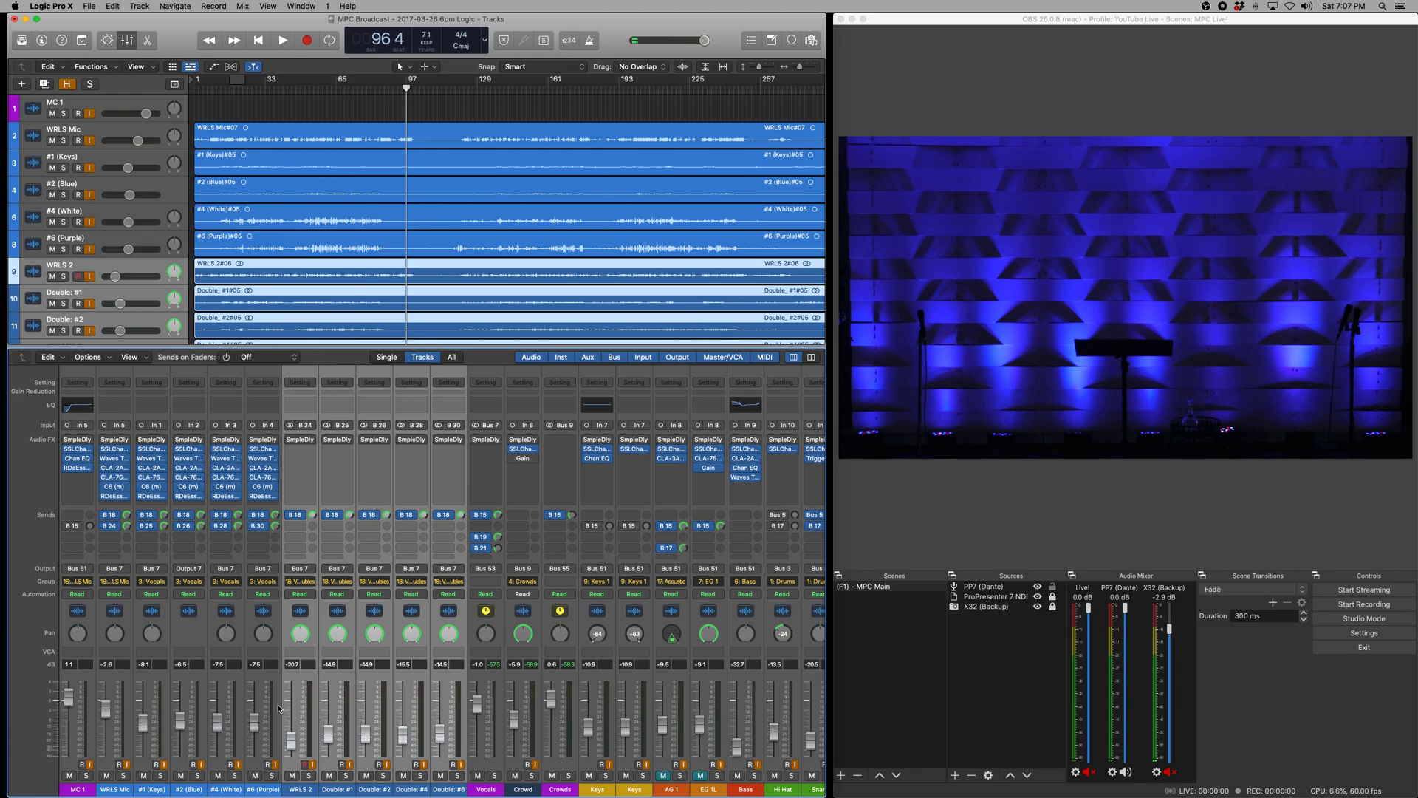
Step: Rebalance the main vocal faders, lowering WRLS Mic to -4.8 dB
left_click(270, 706)
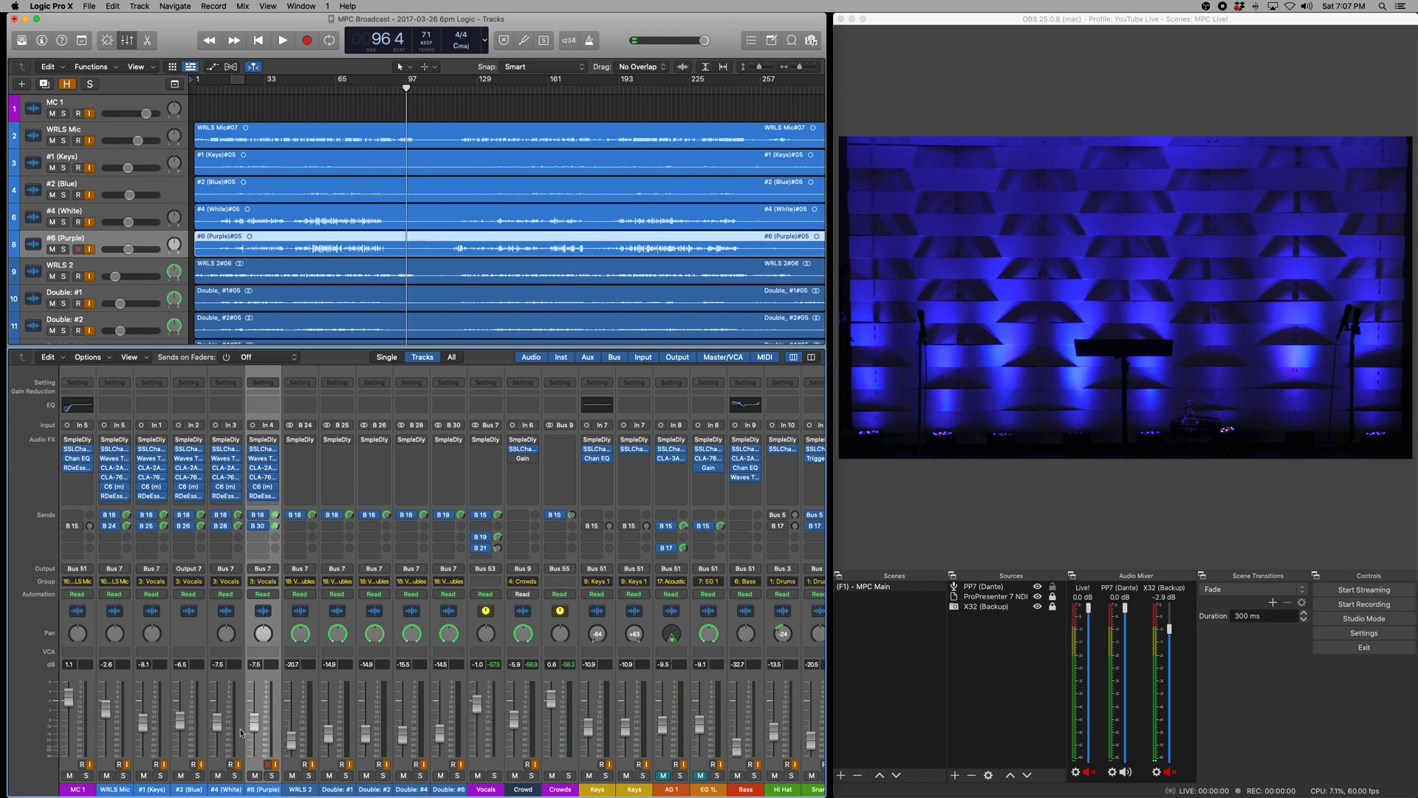
mouse_move(103, 710)
left_mouse_down()
mouse_move(255, 735)
mouse_move(110, 719)
left_mouse_up()
Step: Select the double channels WRLS 2 through Double: #6, and inspect Double: #6, Double: #1 and the Vocals bus individually
left_click(308, 720)
left_click(449, 714, "shift")
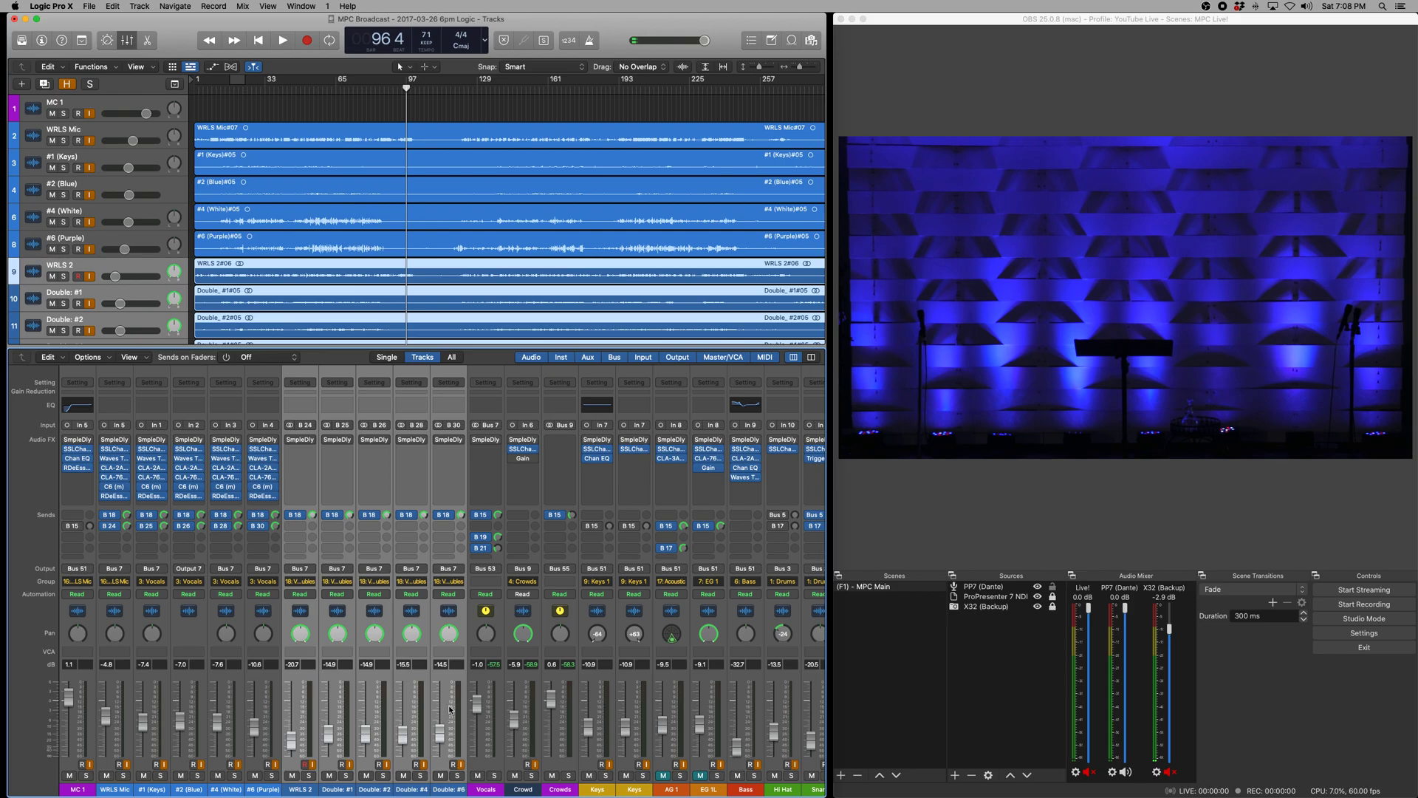
left_click(449, 709)
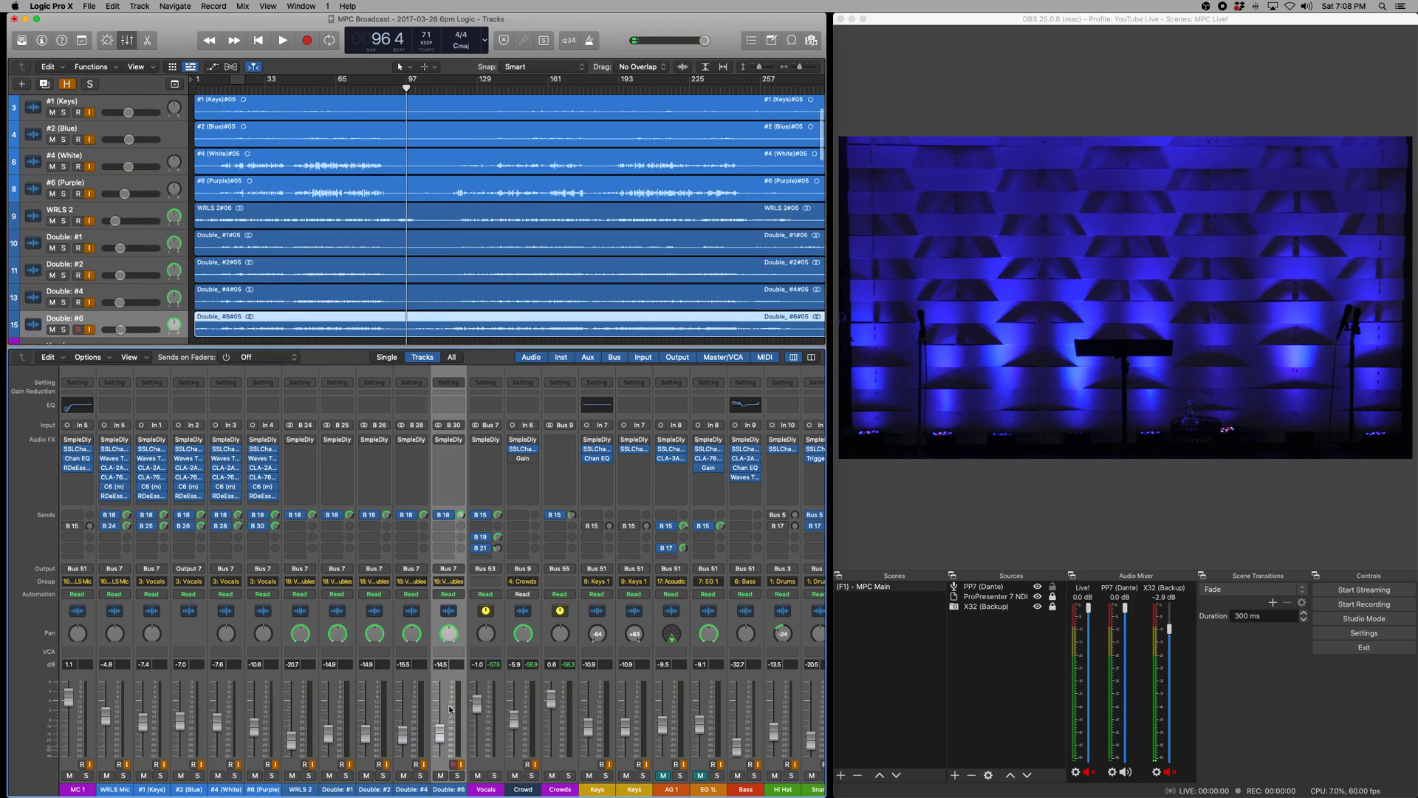
left_click(345, 732)
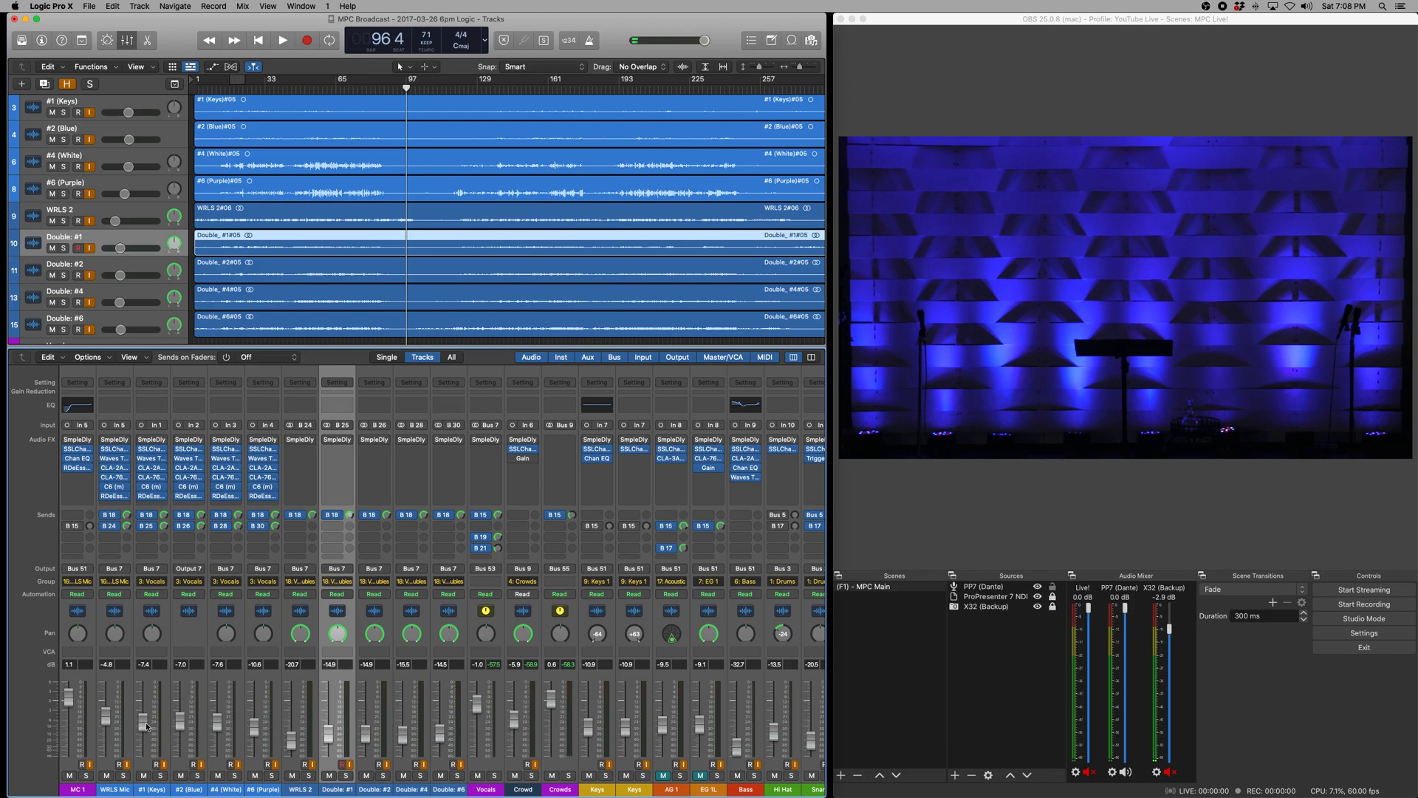
left_click(459, 735)
left_click(491, 735)
Step: Examine the mixer strips from the Crowds bus across the instrument, drum and effects channels, and return to Double: #6
scroll(545, 741, "right", 2)
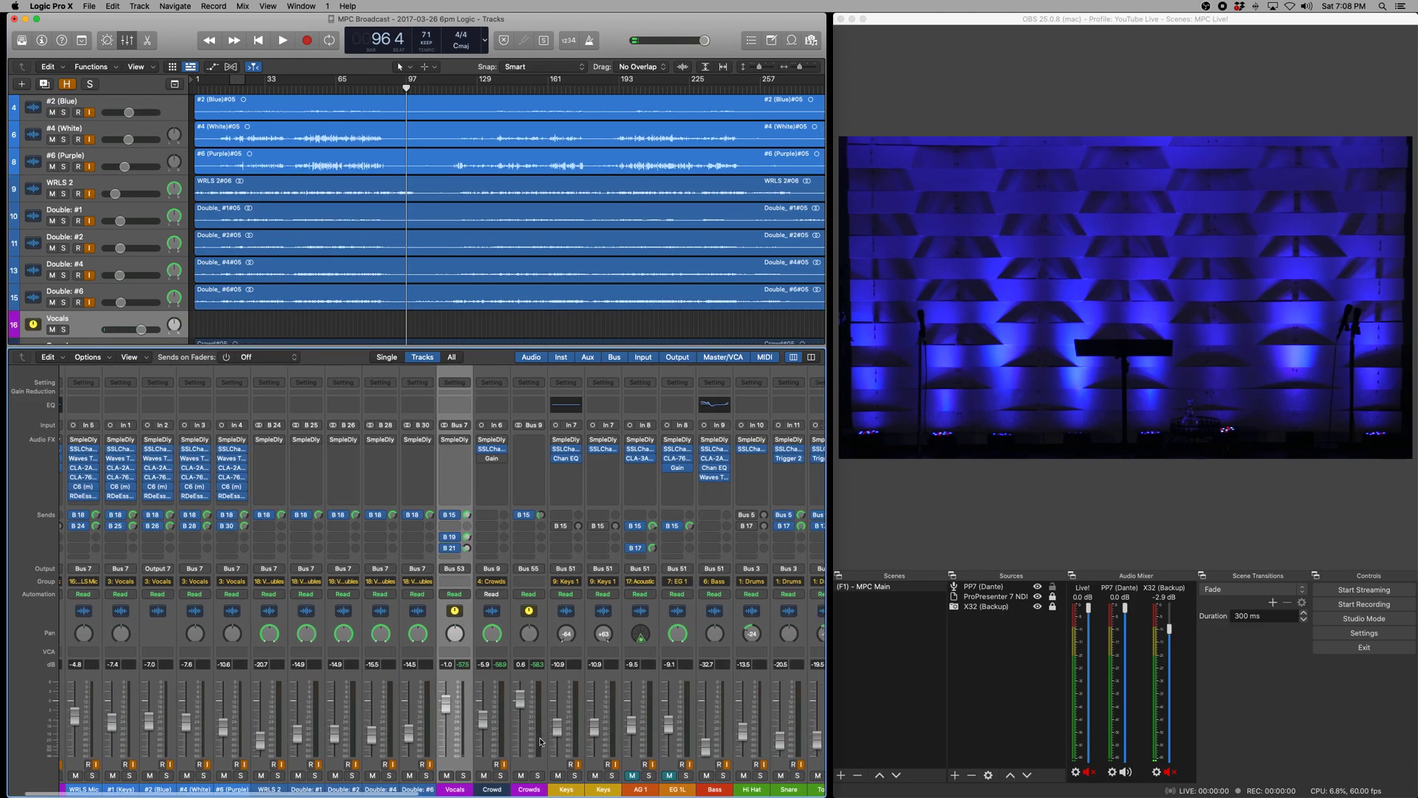
scroll(570, 744, "right", 10)
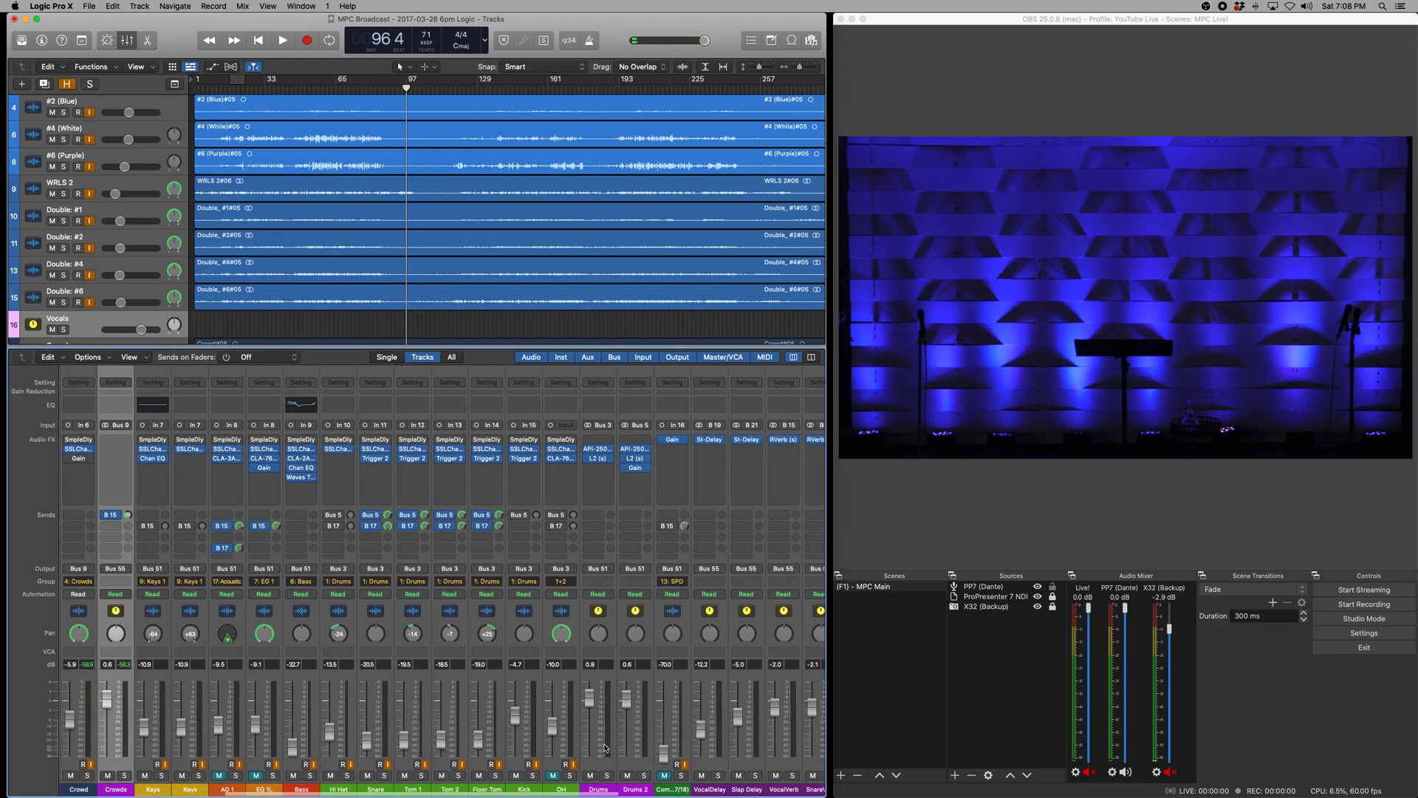
left_click(559, 750)
scroll(502, 754, "left", 10)
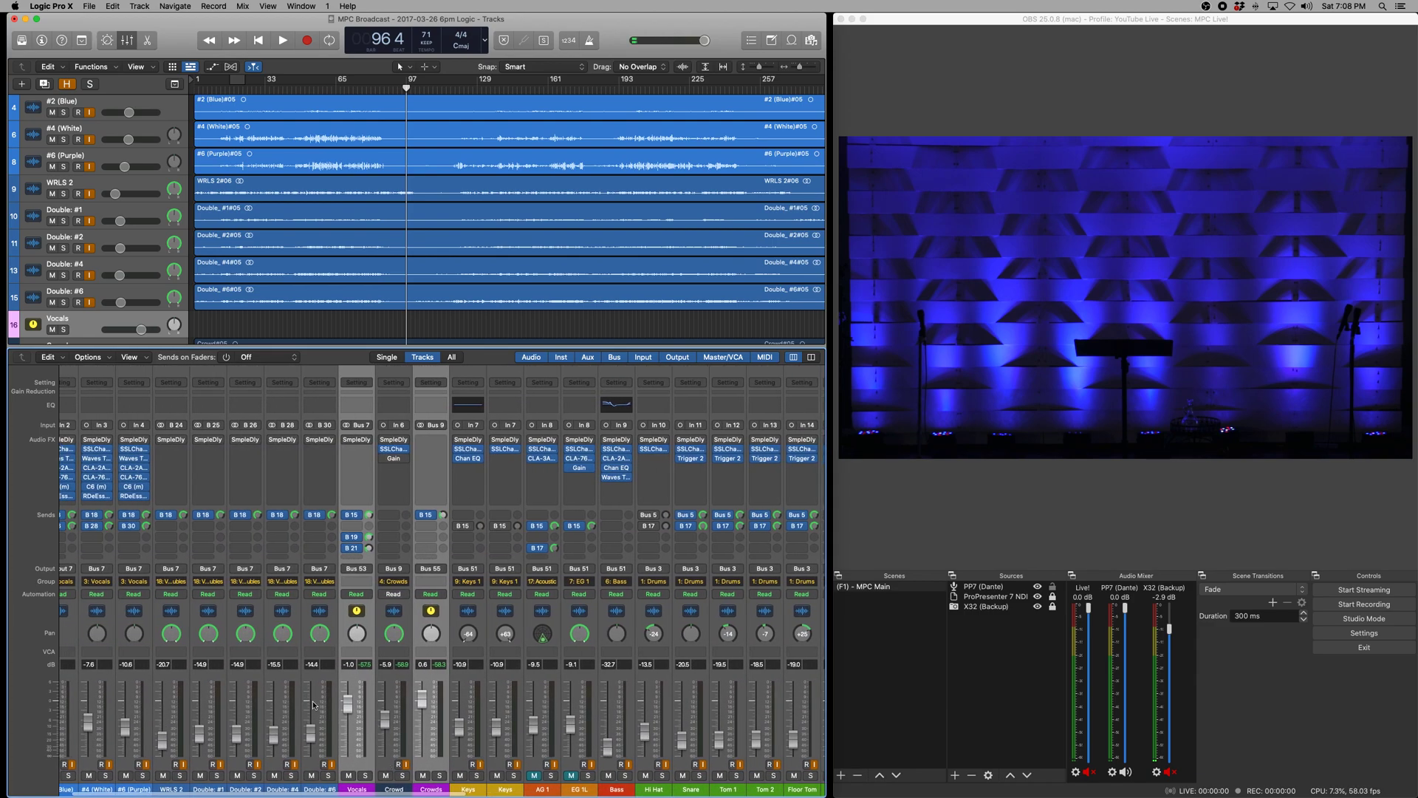
left_click(321, 708)
scroll(320, 708, "left", 5)
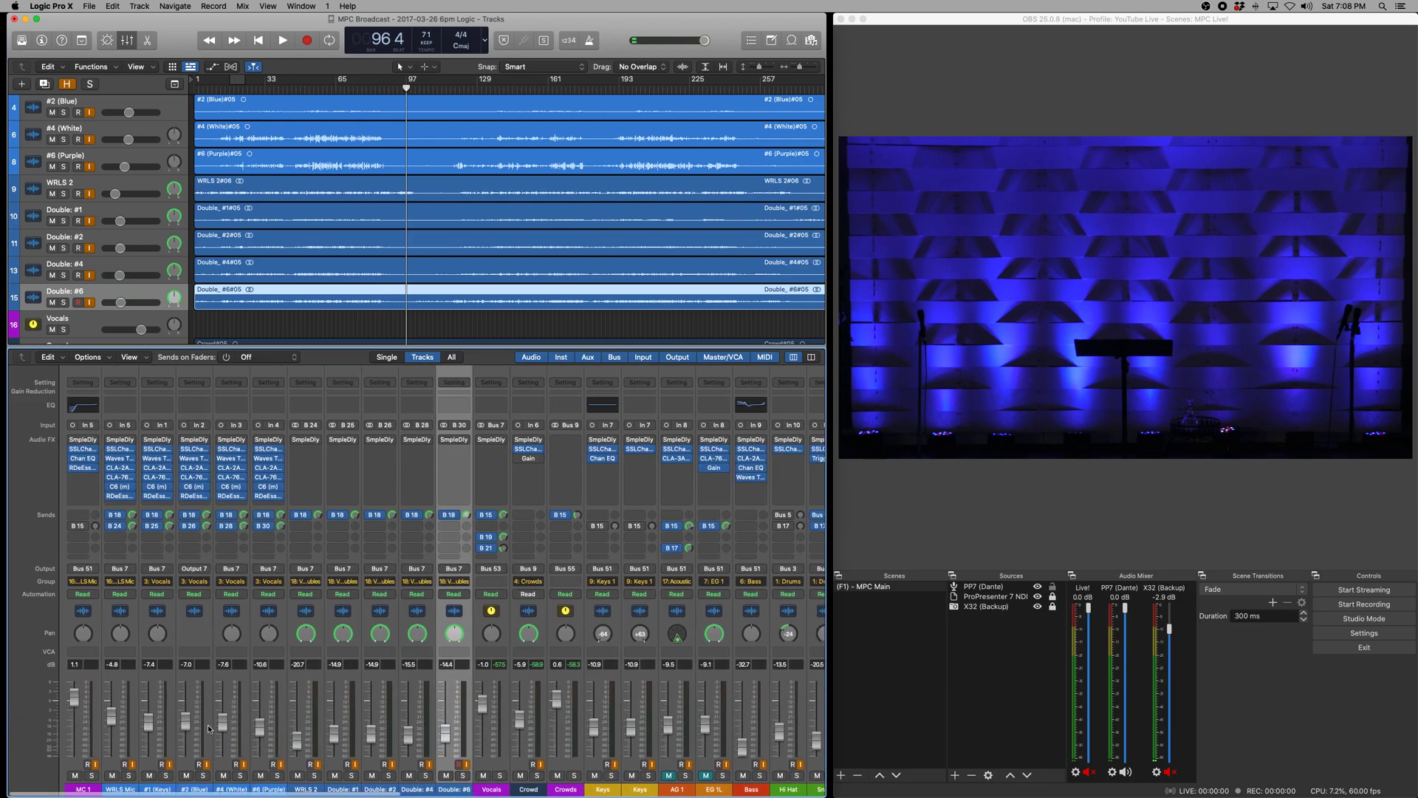
Step: Select all vocal and double channels from WRLS Mic through Double: #6, and check the Vocals bus they feed and WRLS Mic
left_click(124, 701)
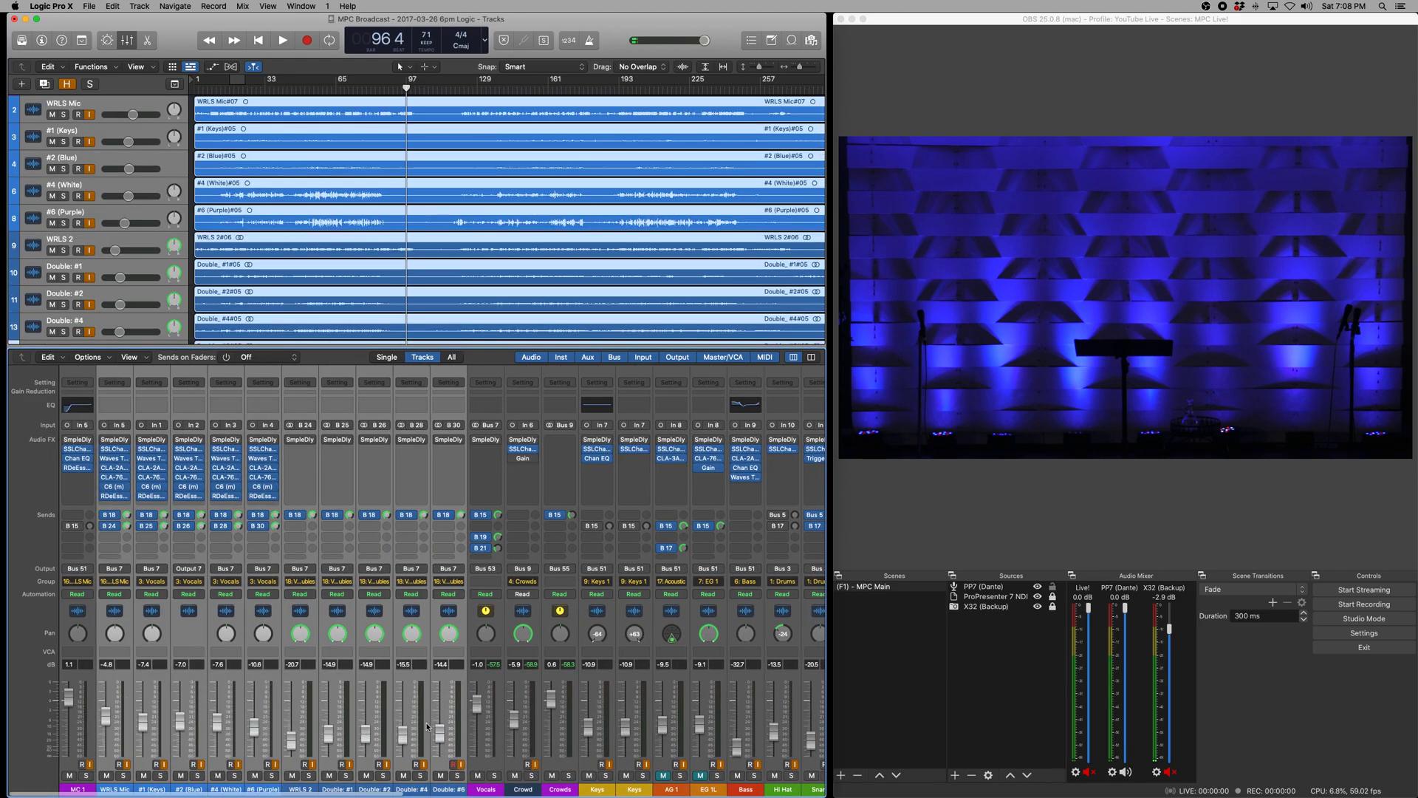
left_click(490, 694)
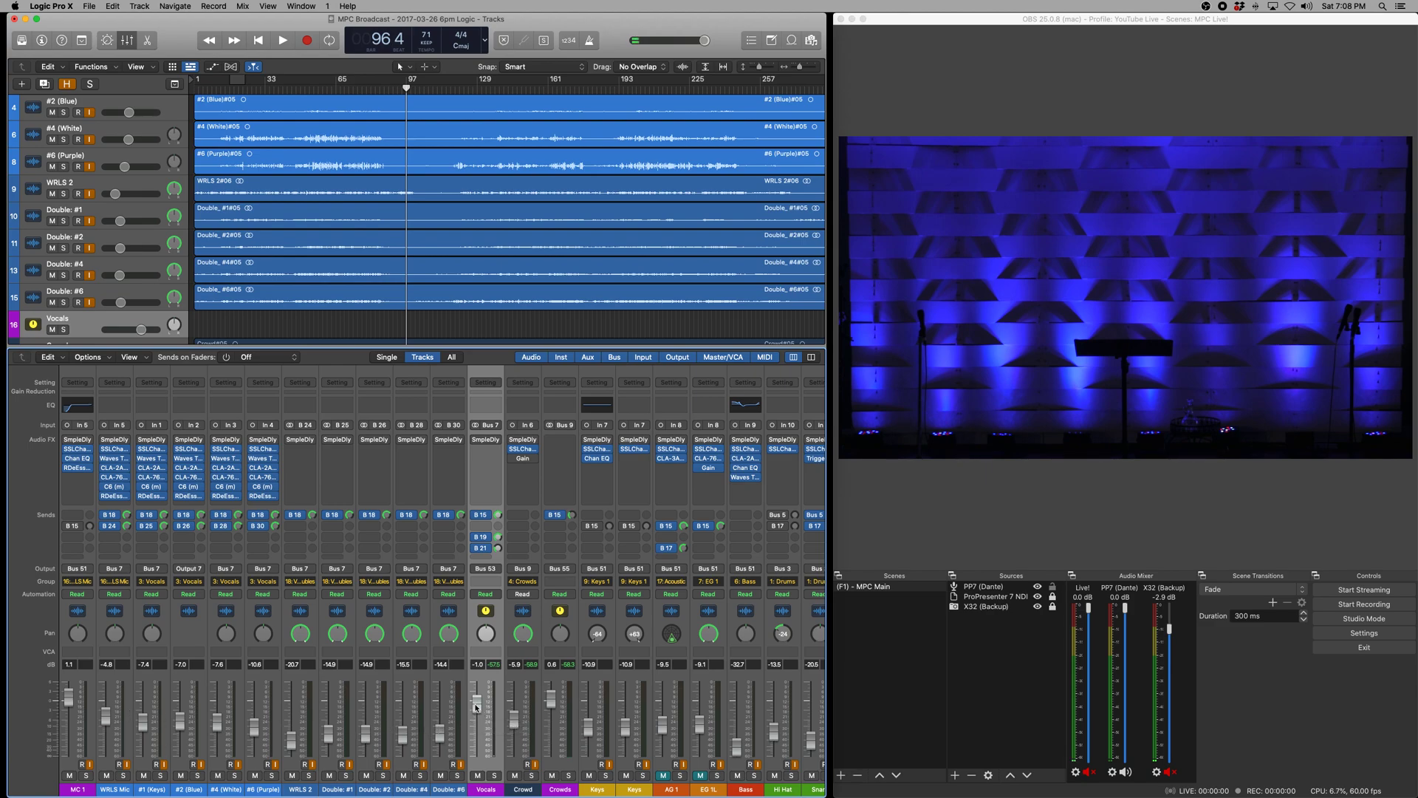
left_click(120, 715)
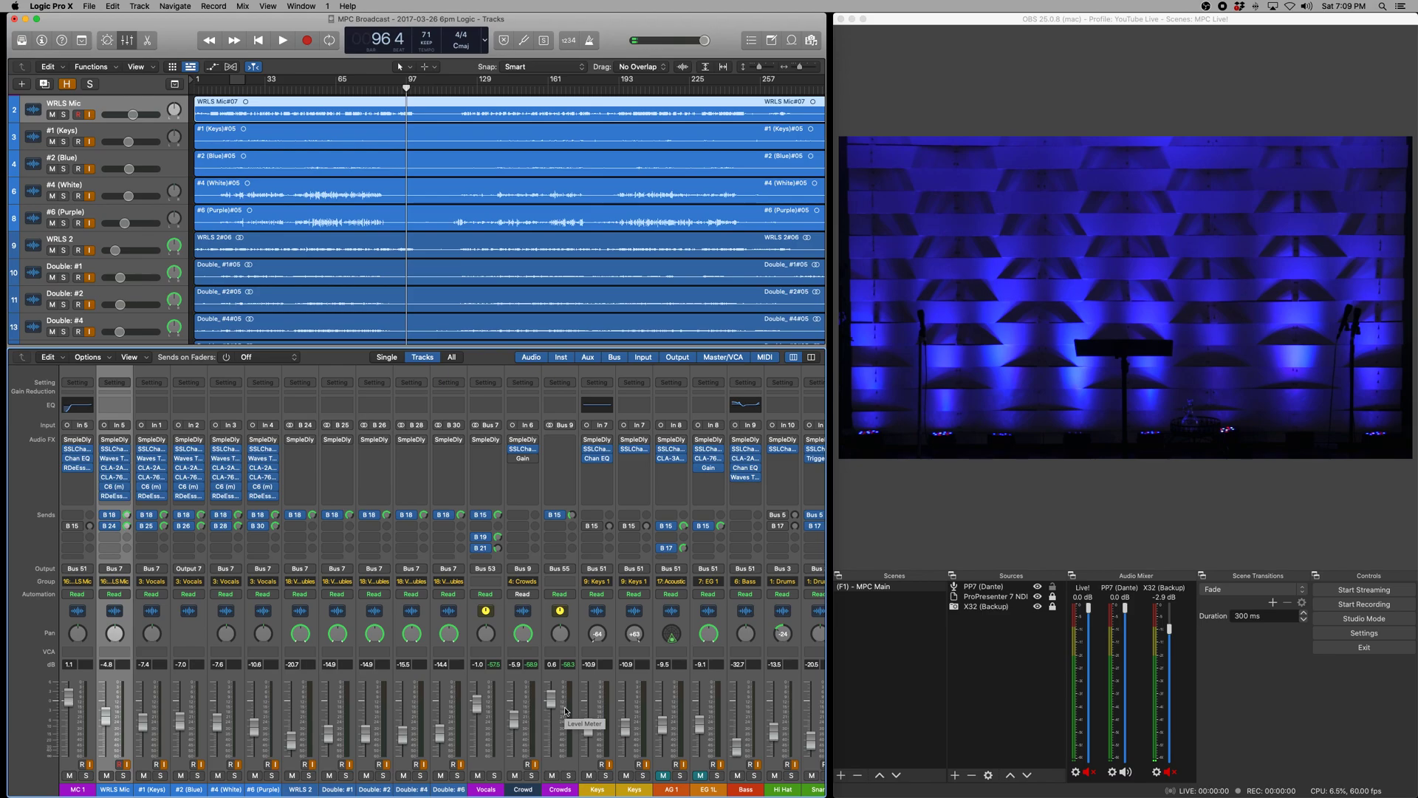
Step: Inspect the Crowd channel and the Crowds bus it feeds, alternating between the two strips
left_click(538, 734)
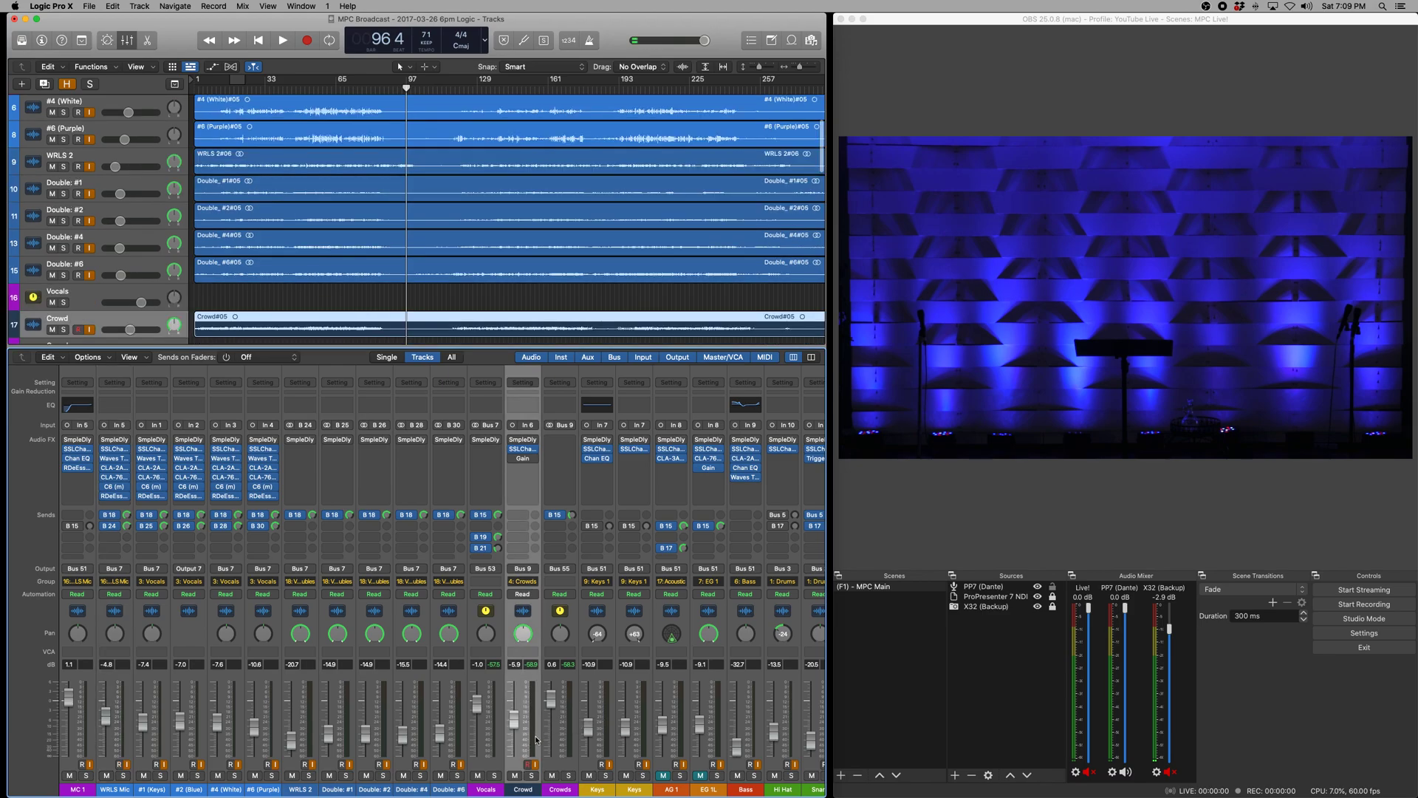
left_click(572, 737)
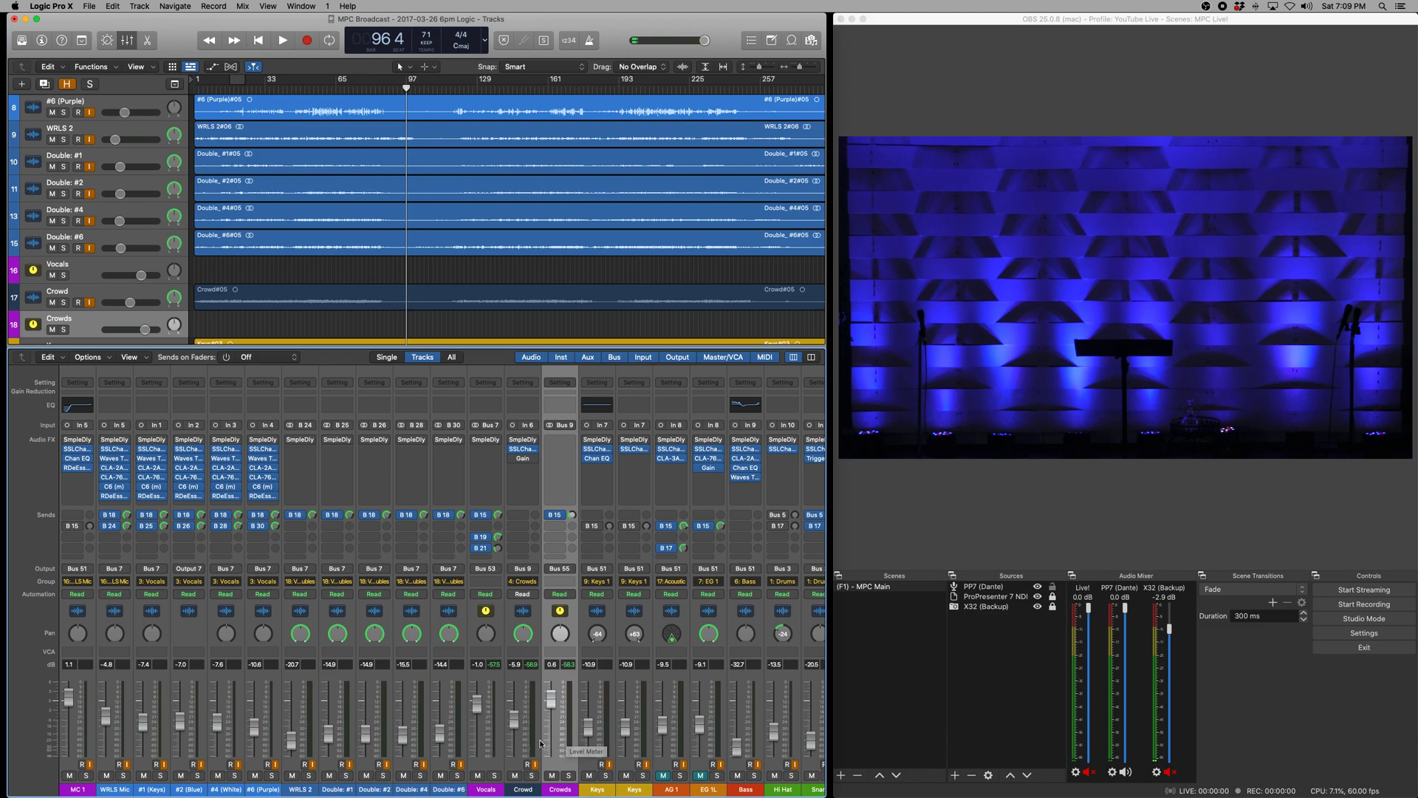
left_click(540, 745)
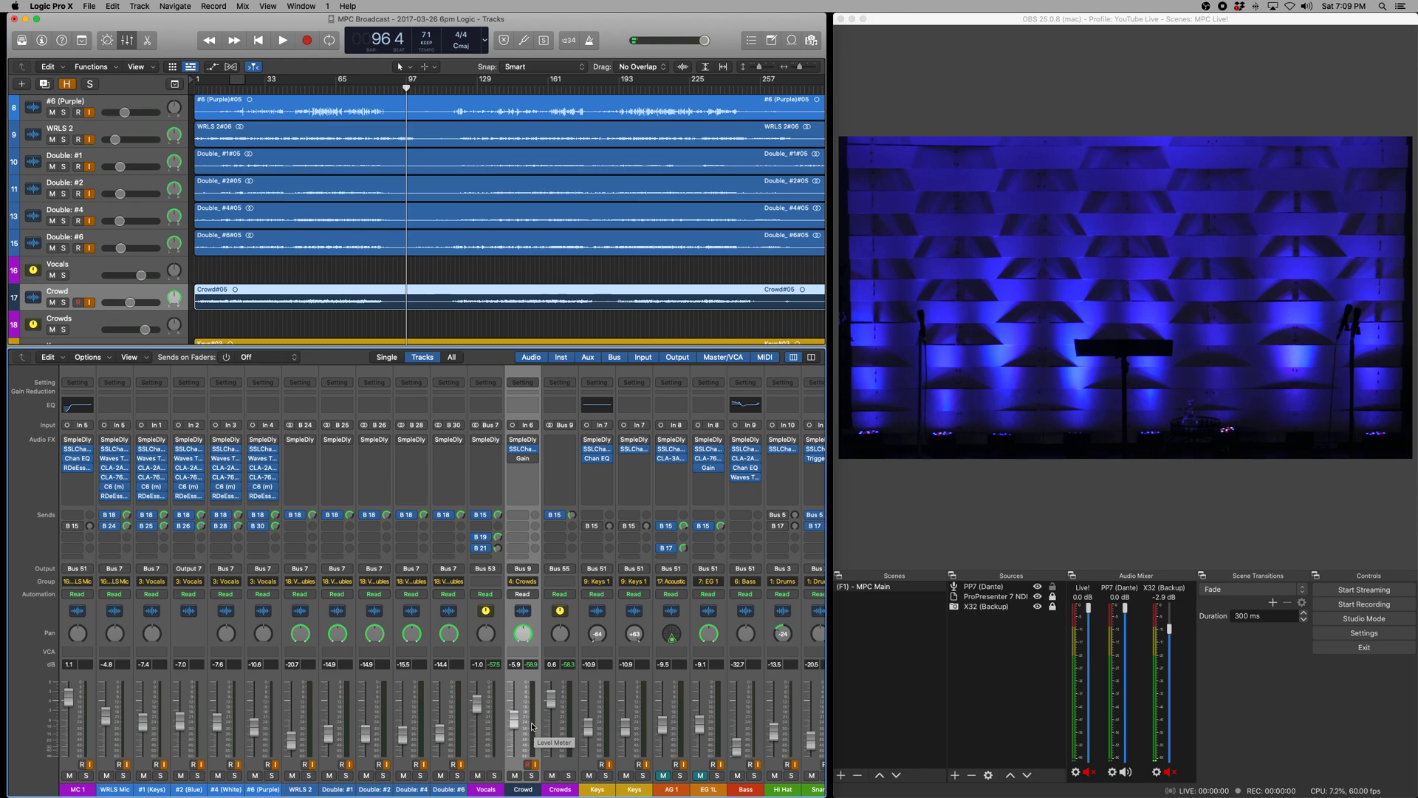
left_click(571, 680)
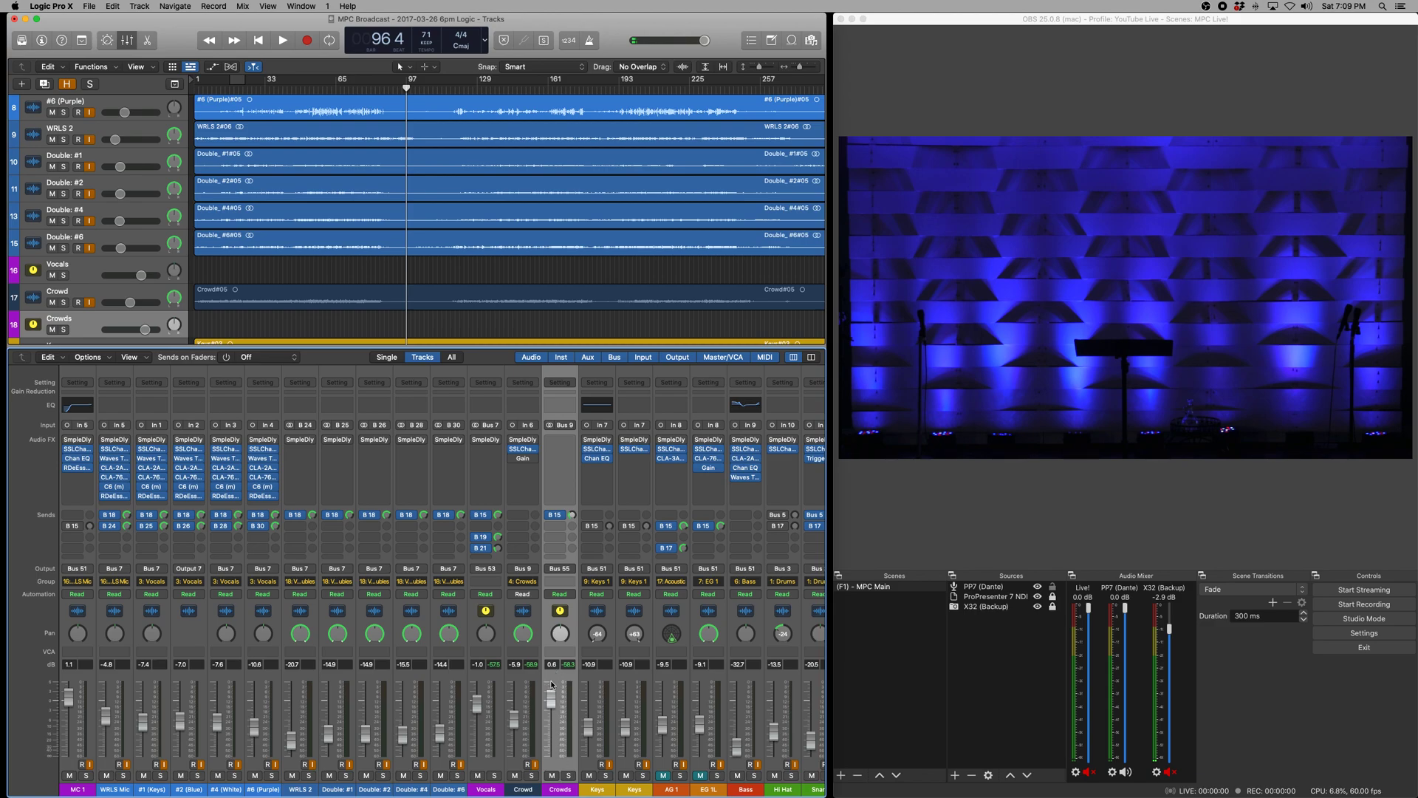
Step: Select both Keys channels together to inspect their opposite panning
scroll(563, 748, "right", 5)
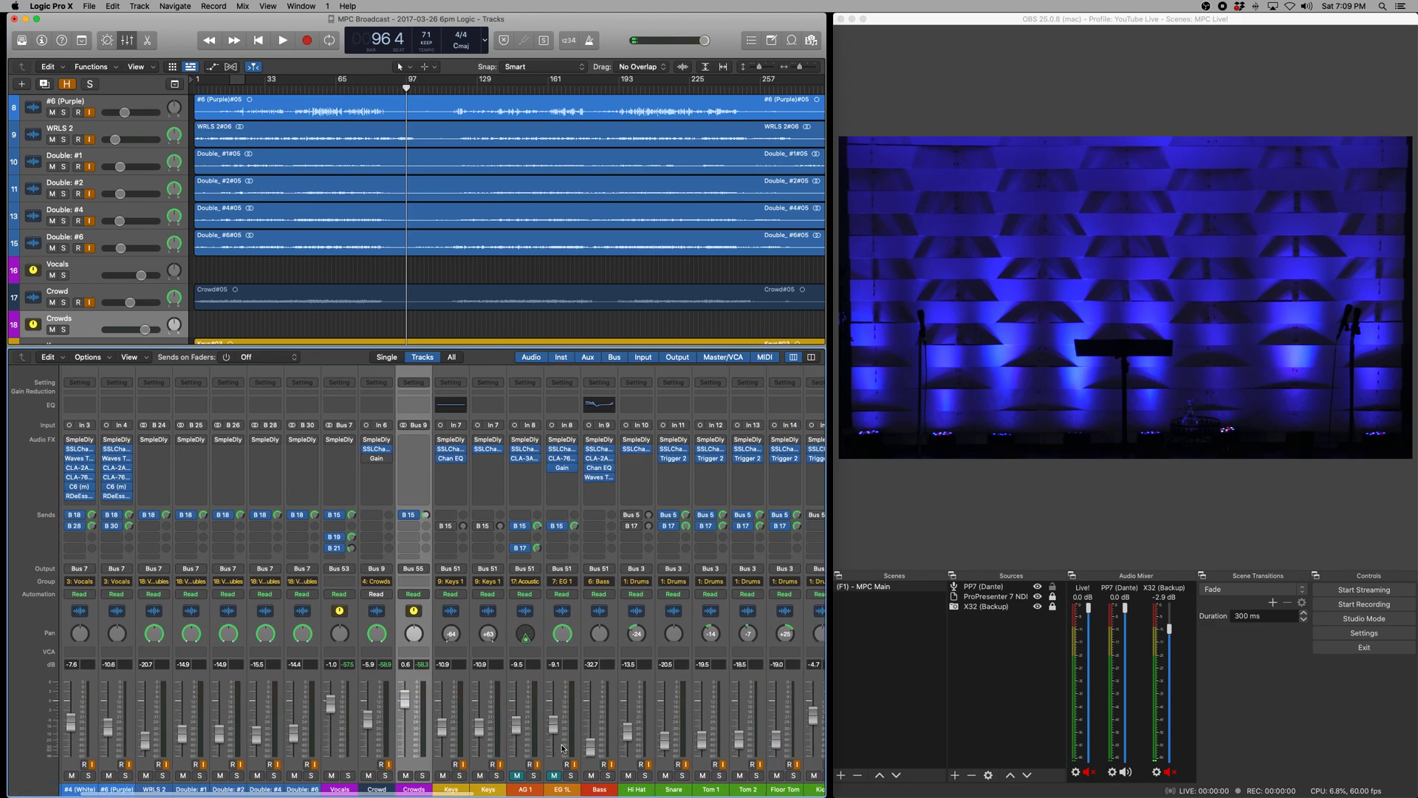
left_click(435, 702)
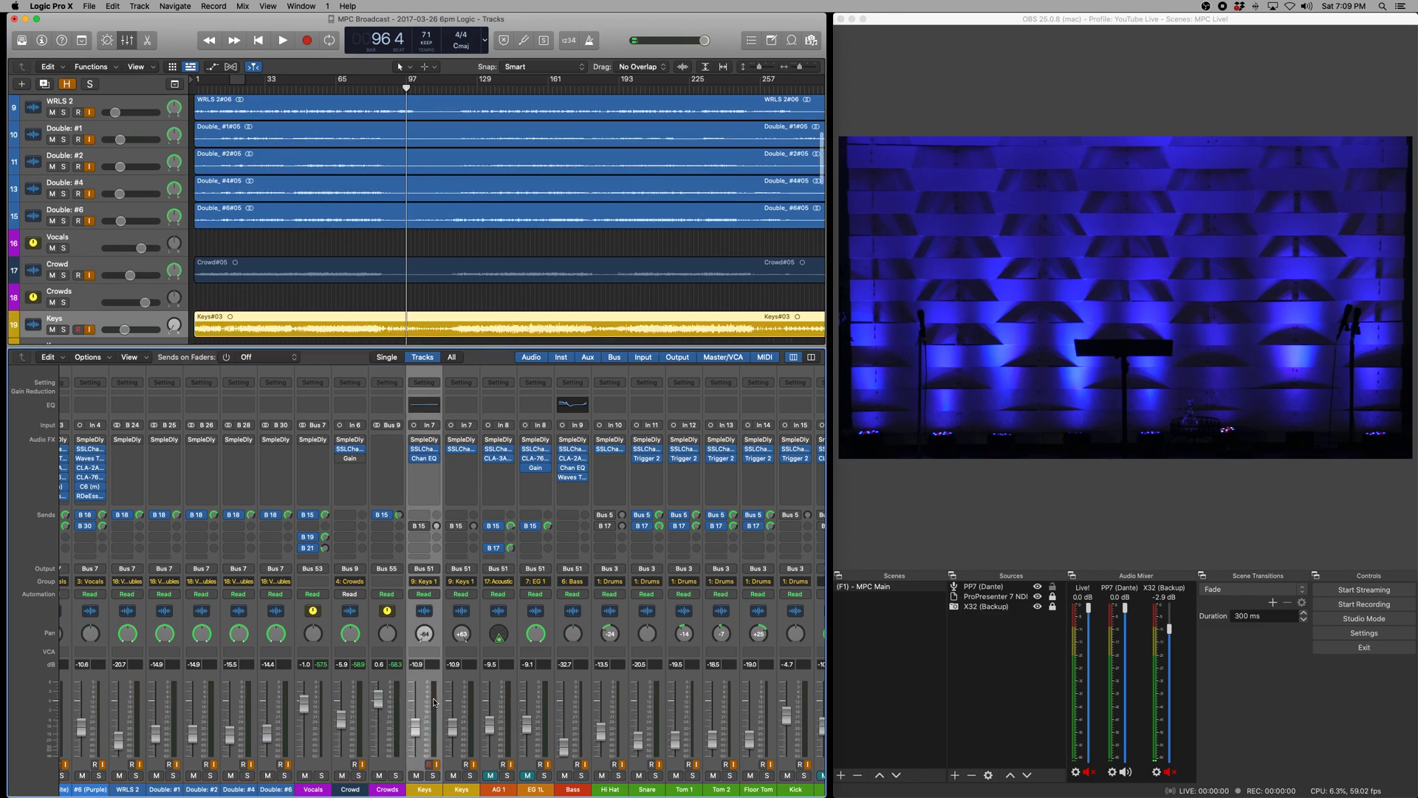
scroll(398, 702, "right", 3)
left_click(353, 703, "shift")
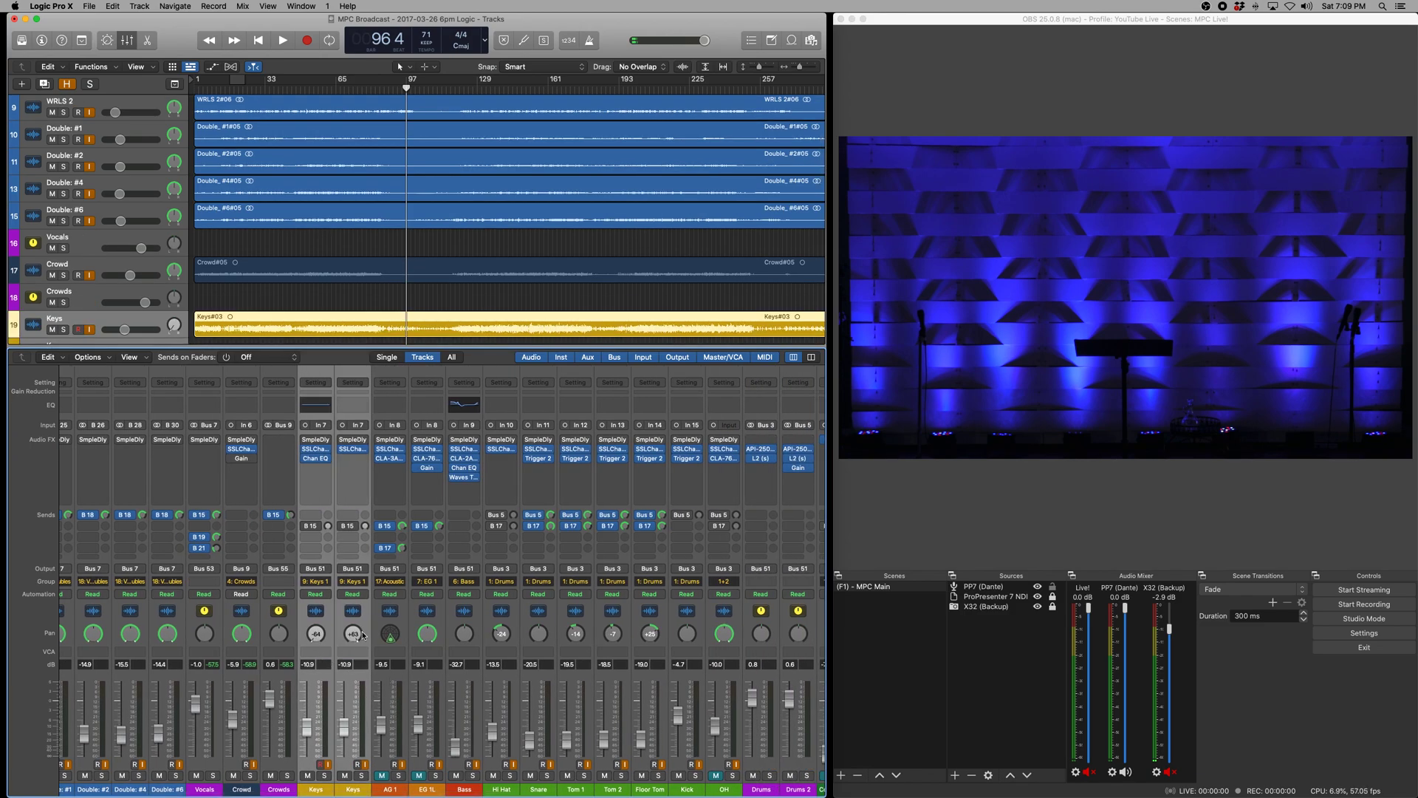
Step: Examine the AG 1 and EG 1L guitar channels individually
left_click(391, 688)
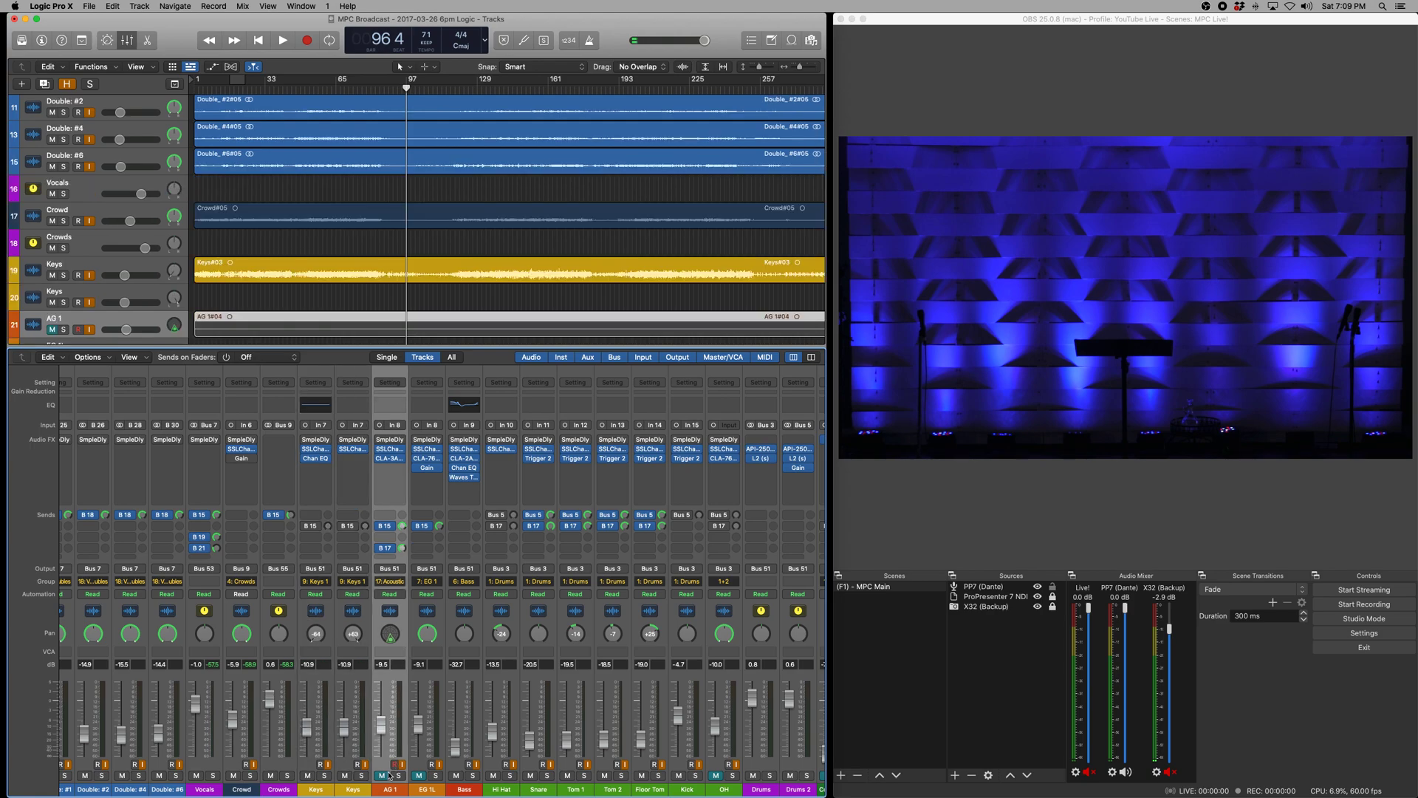
left_click(435, 732)
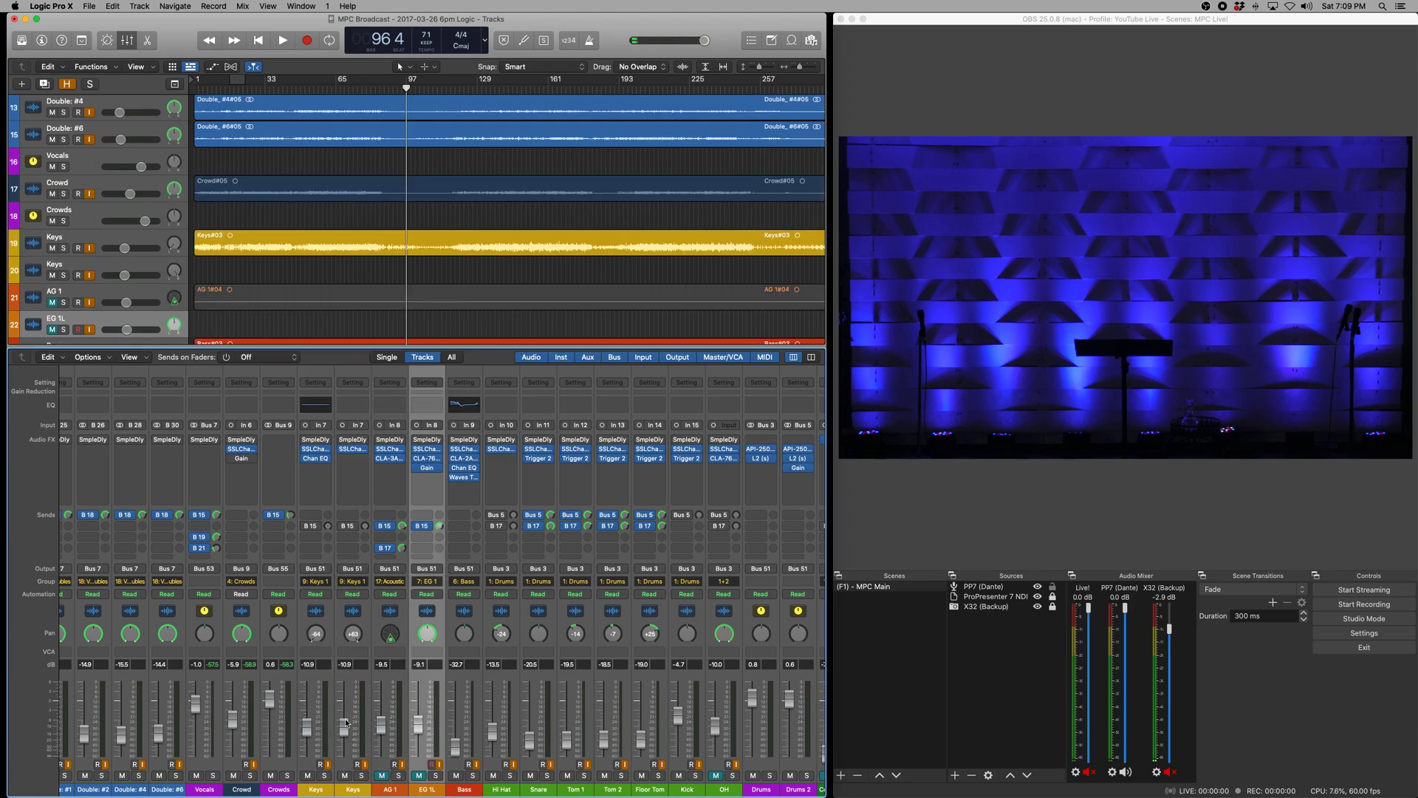
scroll(325, 728, "right", 3)
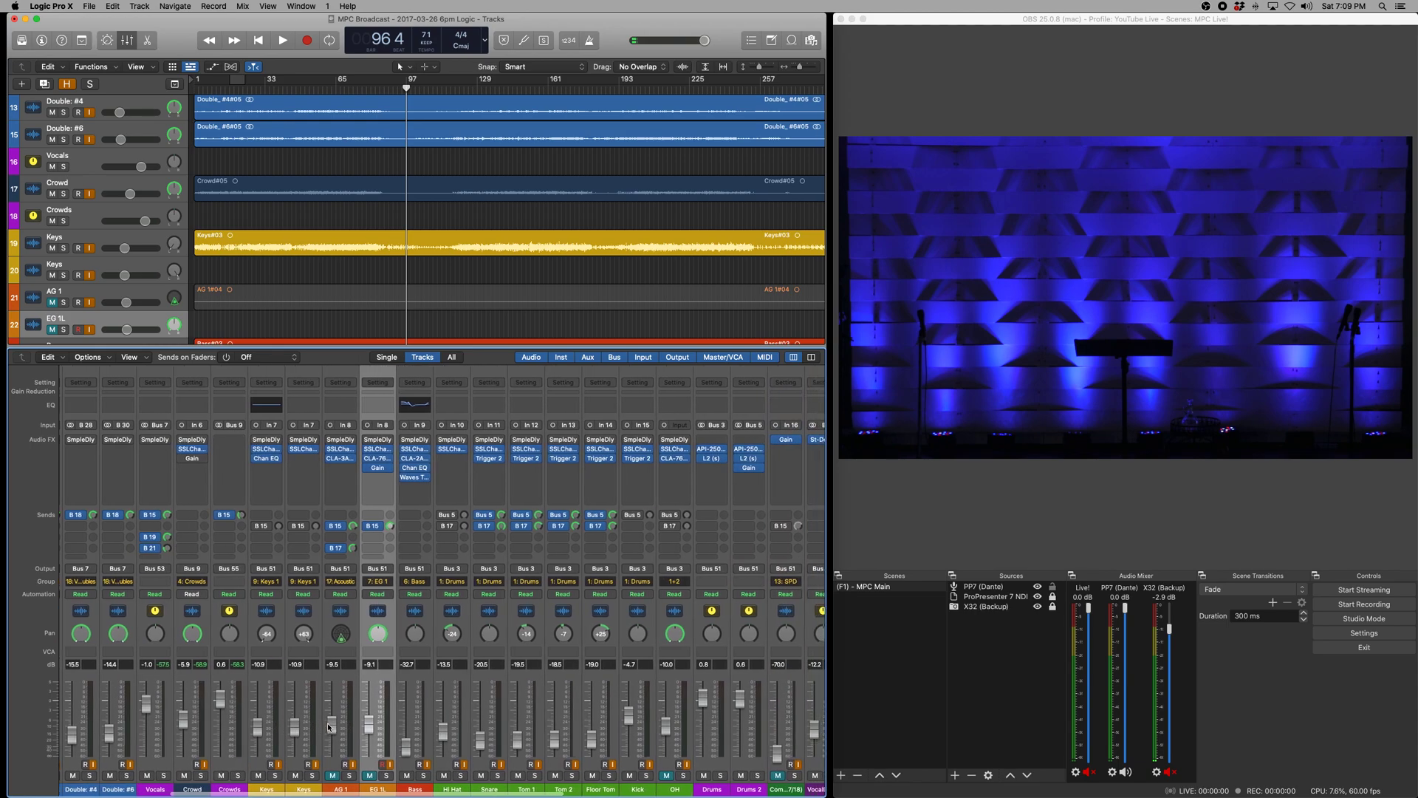
left_click(337, 728)
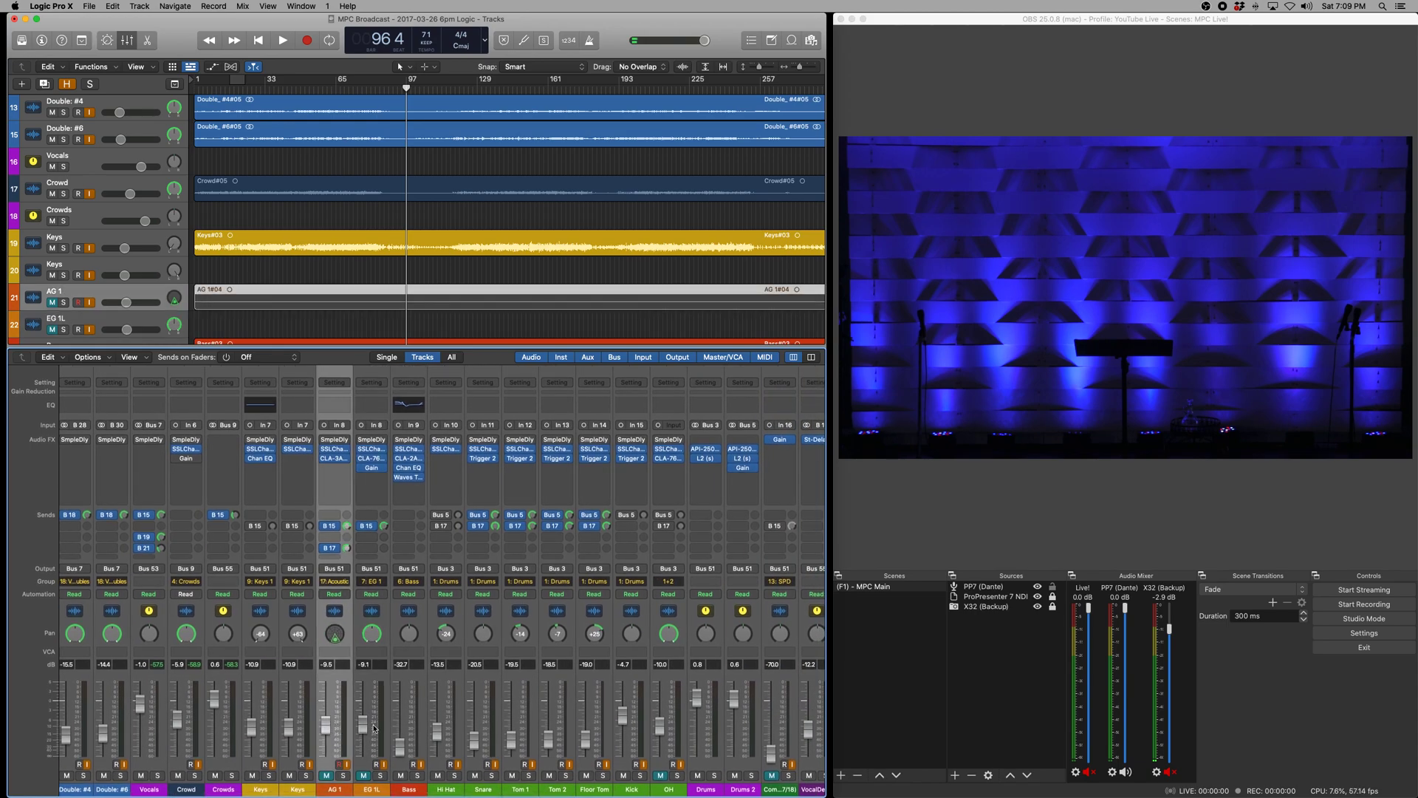
left_click(374, 728)
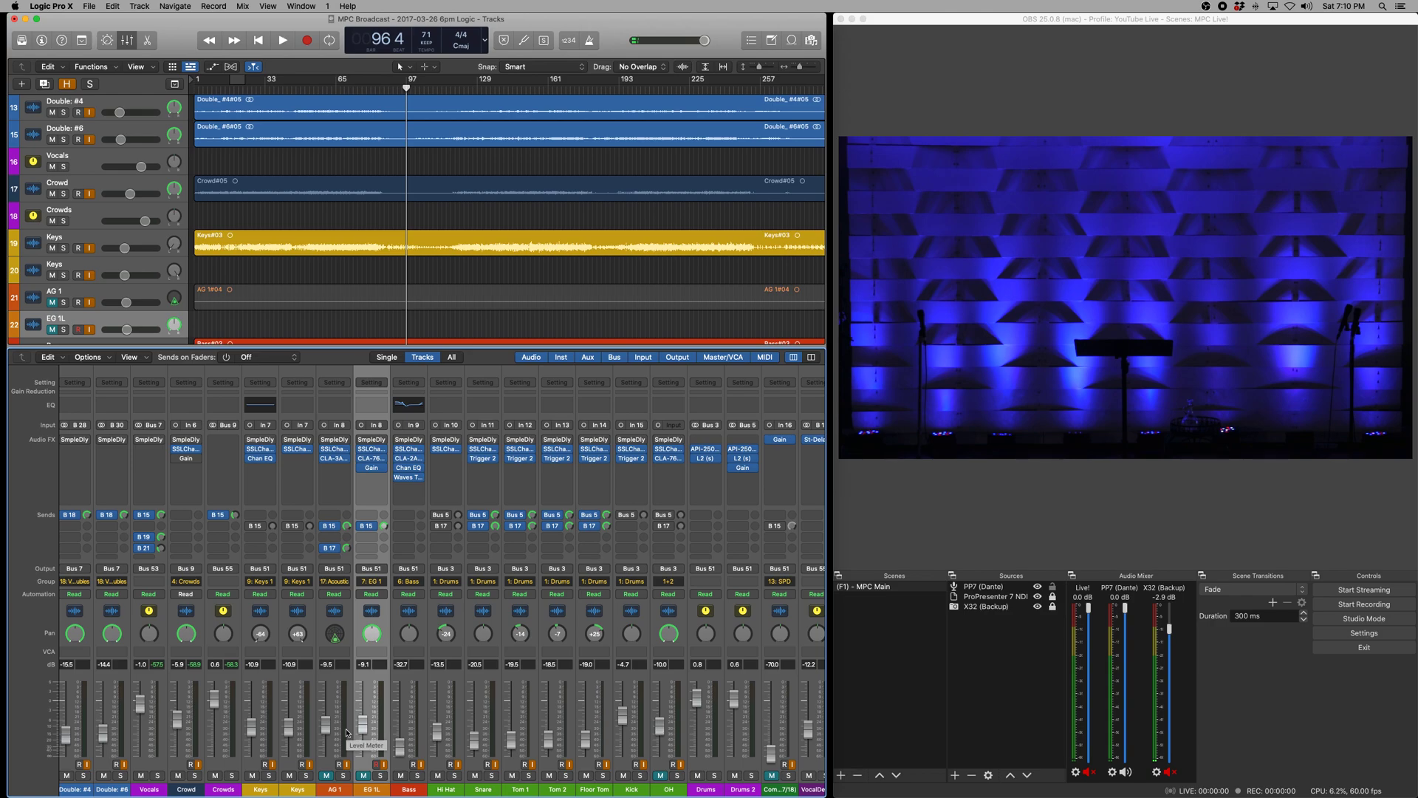
Step: Raise the EG 1L fader to -8.0 dB and pull the Bass fader all the way down
scroll(347, 732, "right", 2)
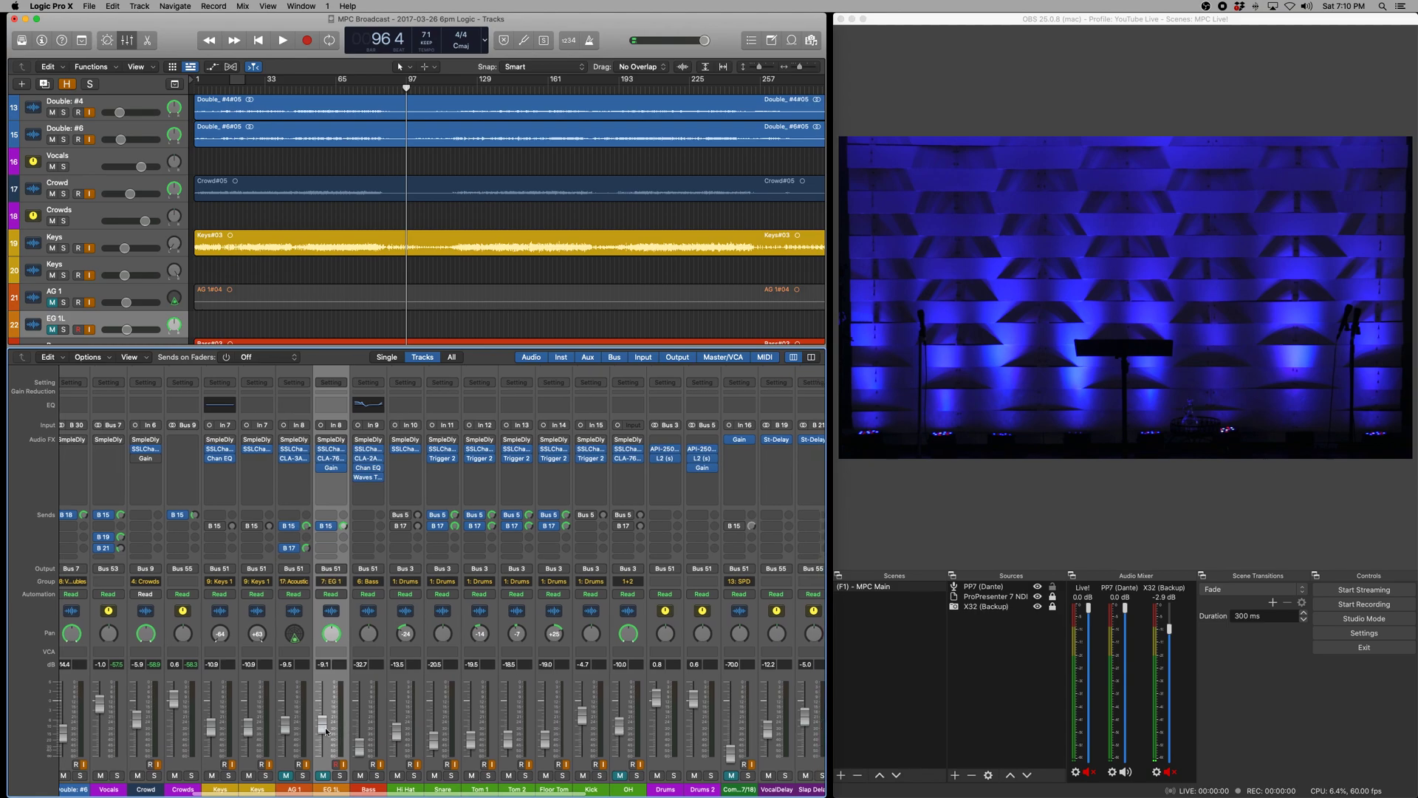
left_click_drag(325, 727, 325, 725)
scroll(324, 725, "right", 2)
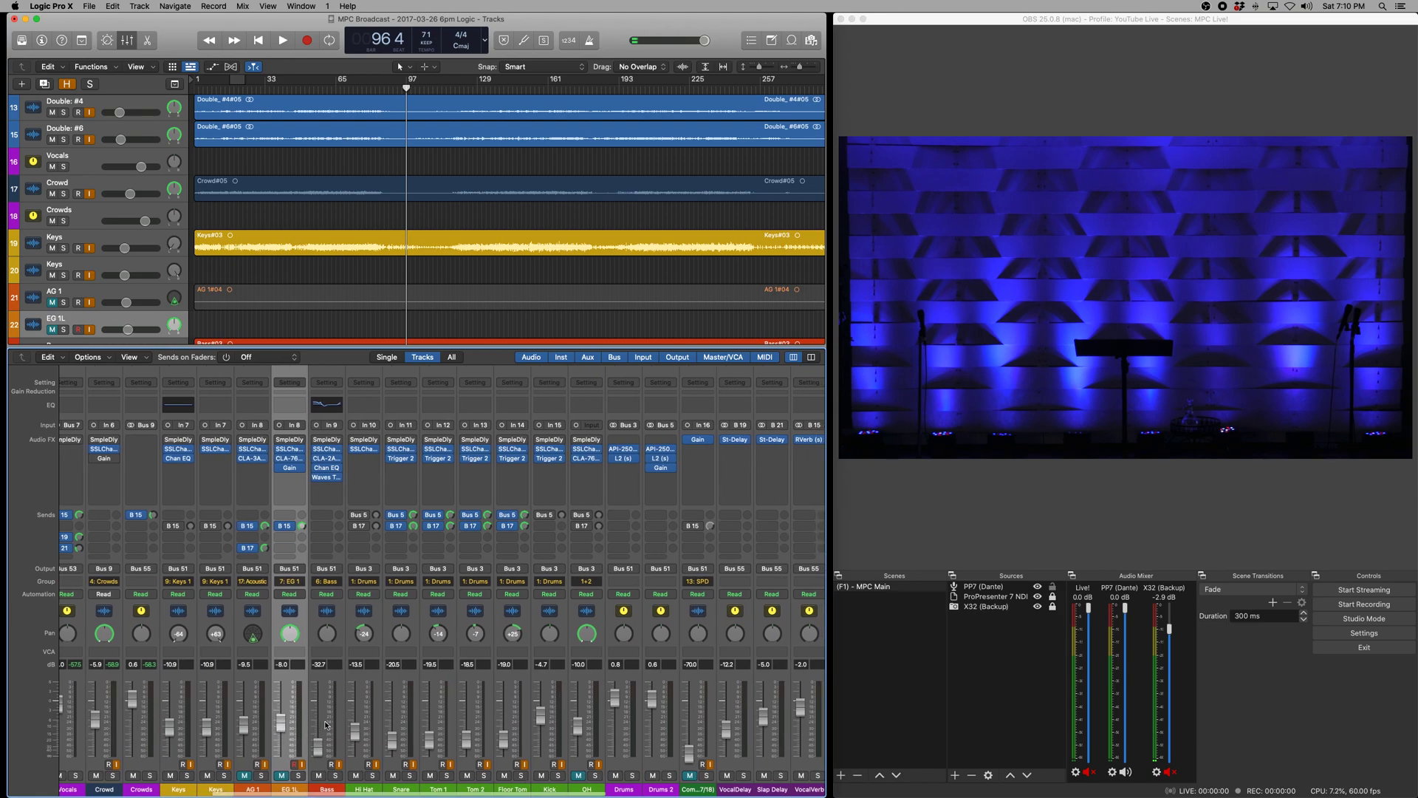
left_click(298, 745)
mouse_move(299, 746)
left_mouse_down()
mouse_move(298, 712)
mouse_move(298, 756)
left_mouse_up()
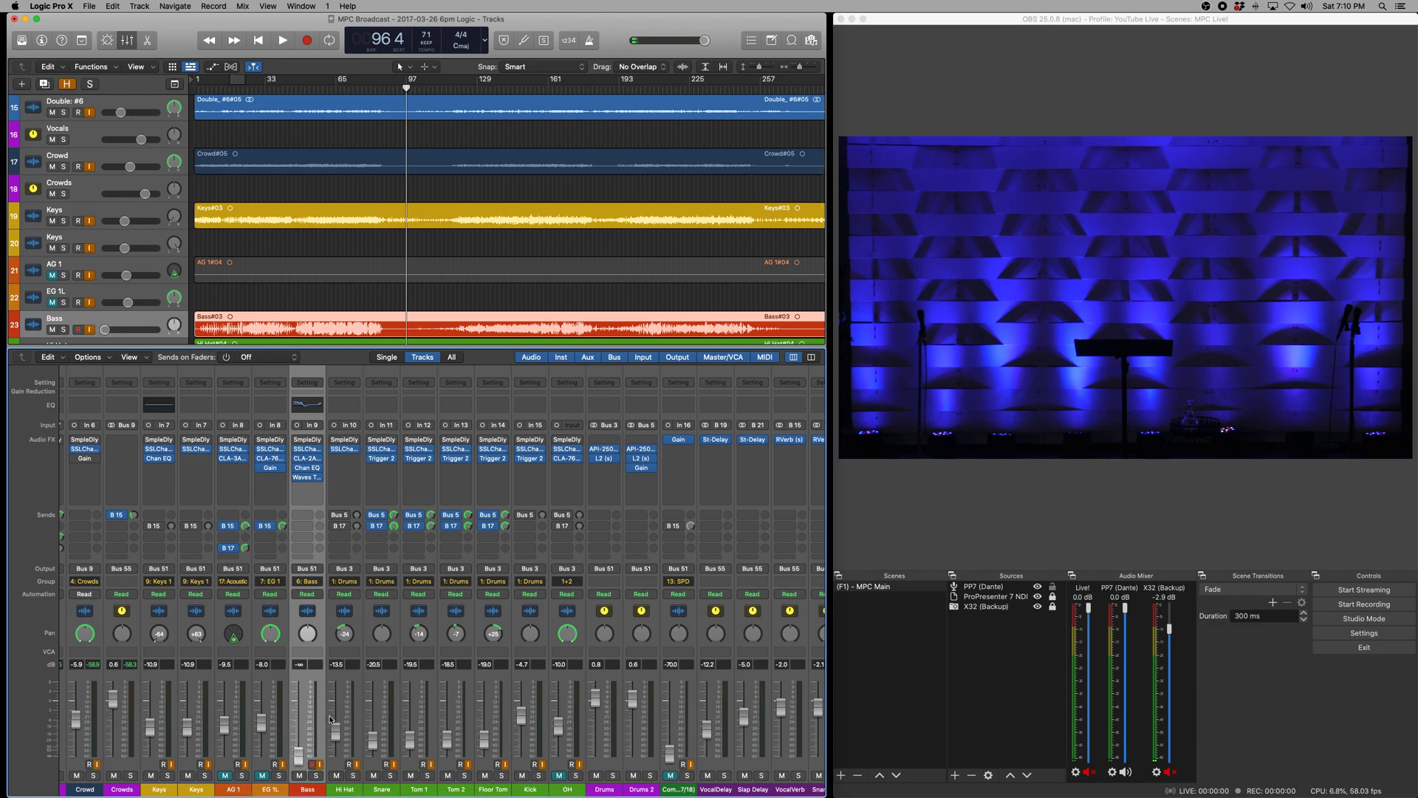
Step: Select the drum channels from Hi Hat through OH, and pull the OH fader all the way down
scroll(285, 725, "right", 1)
left_click(338, 723)
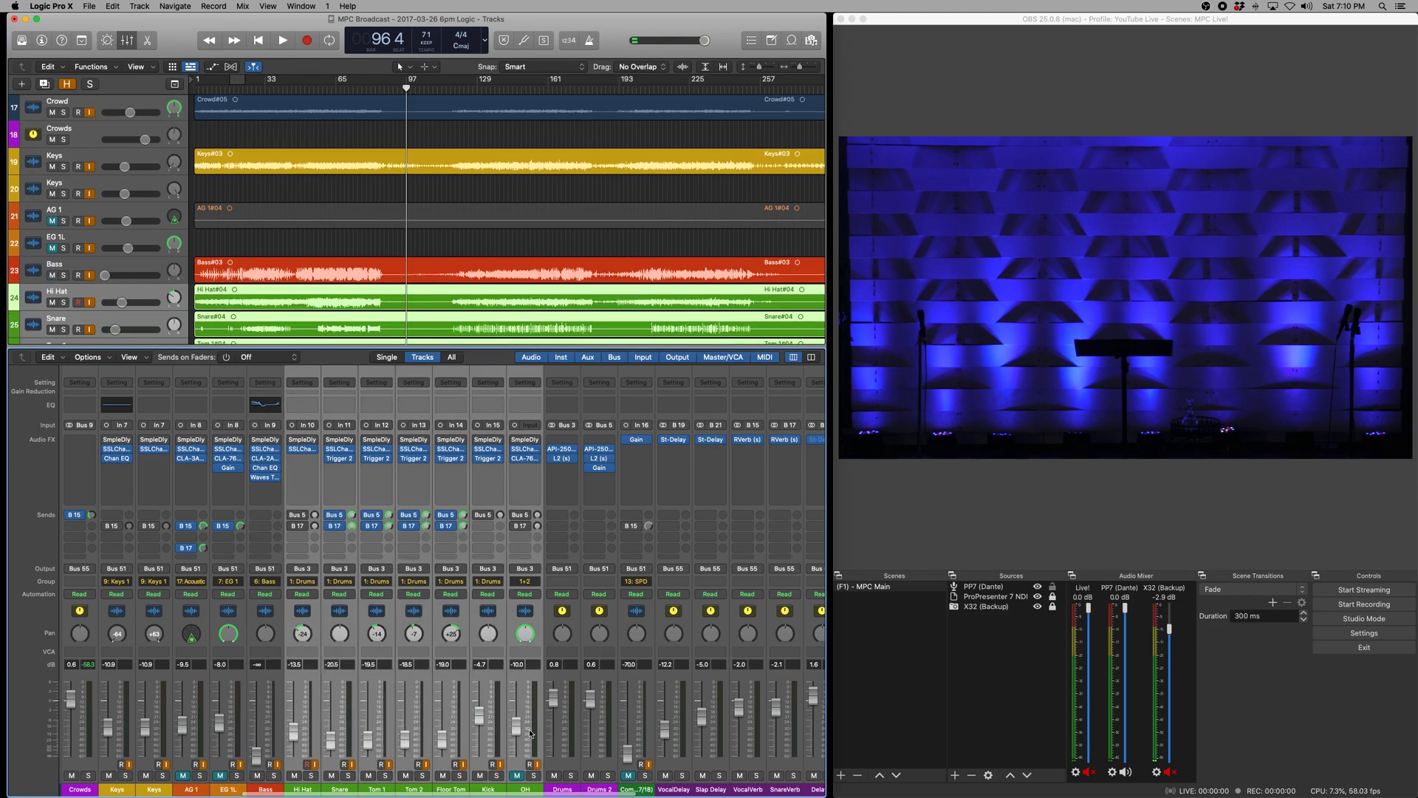
left_click(532, 728)
left_click_drag(532, 727, 532, 794)
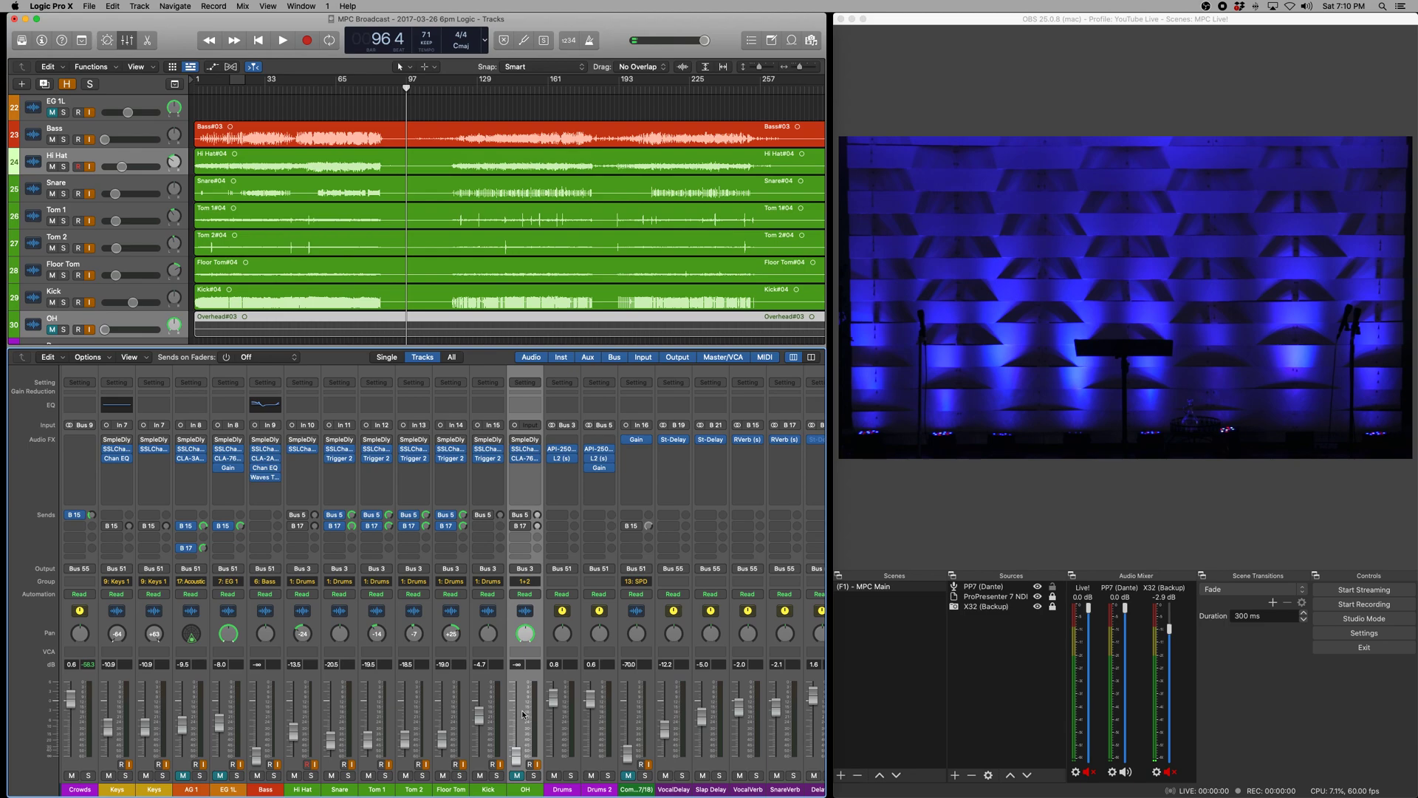
Step: Select the drum channels from Hi Hat through Kick, and inspect the Kick channel by itself
scroll(531, 739, "left", 1)
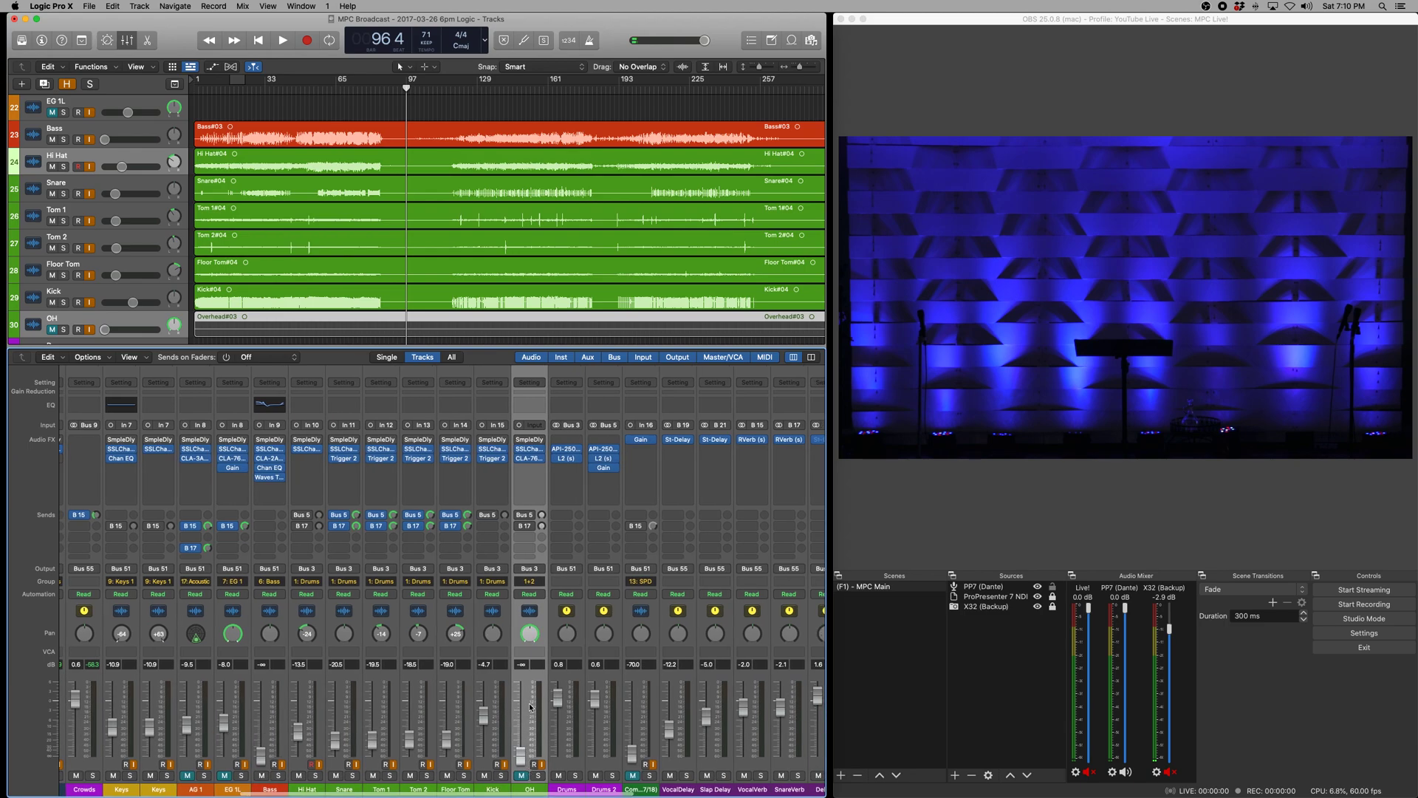
left_click(315, 740)
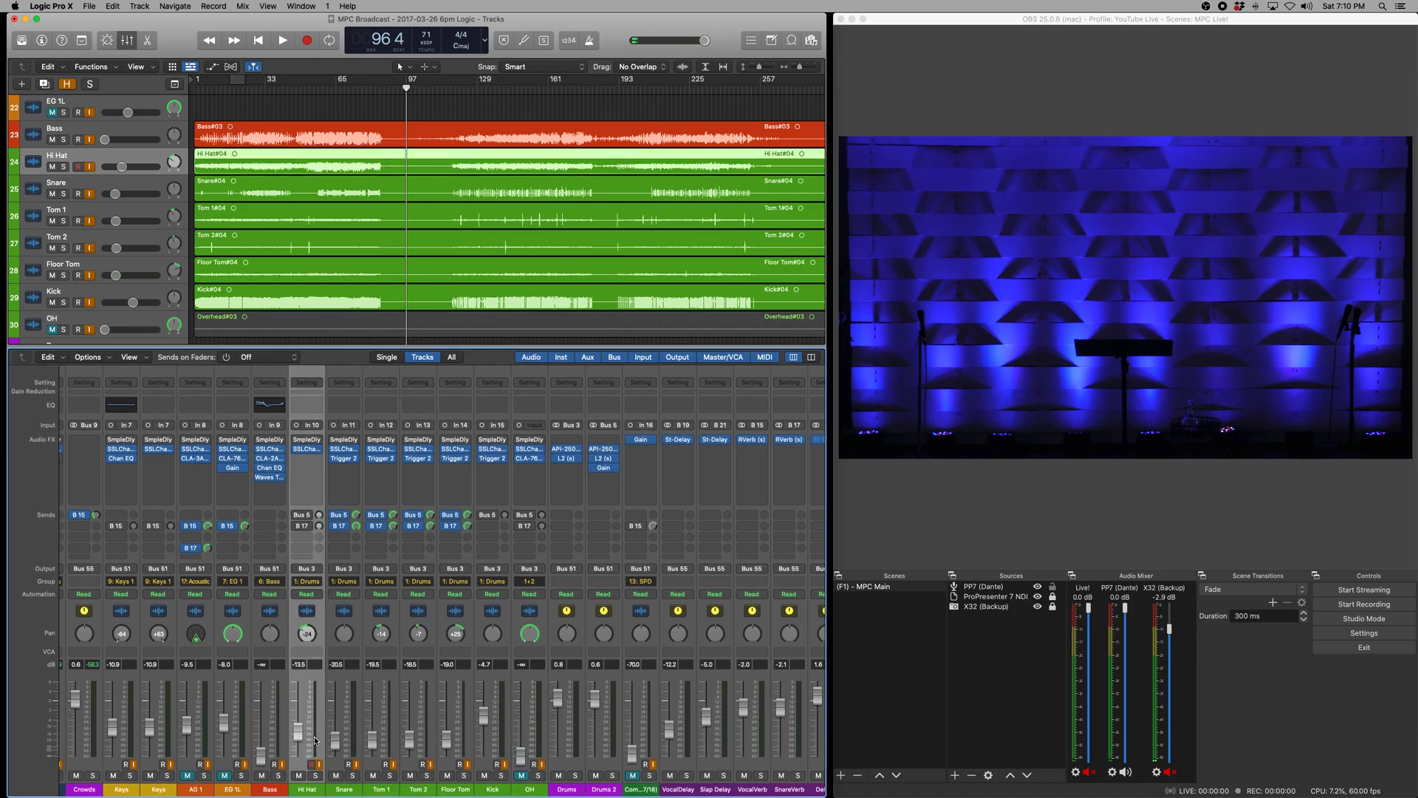
left_click(499, 748, "shift")
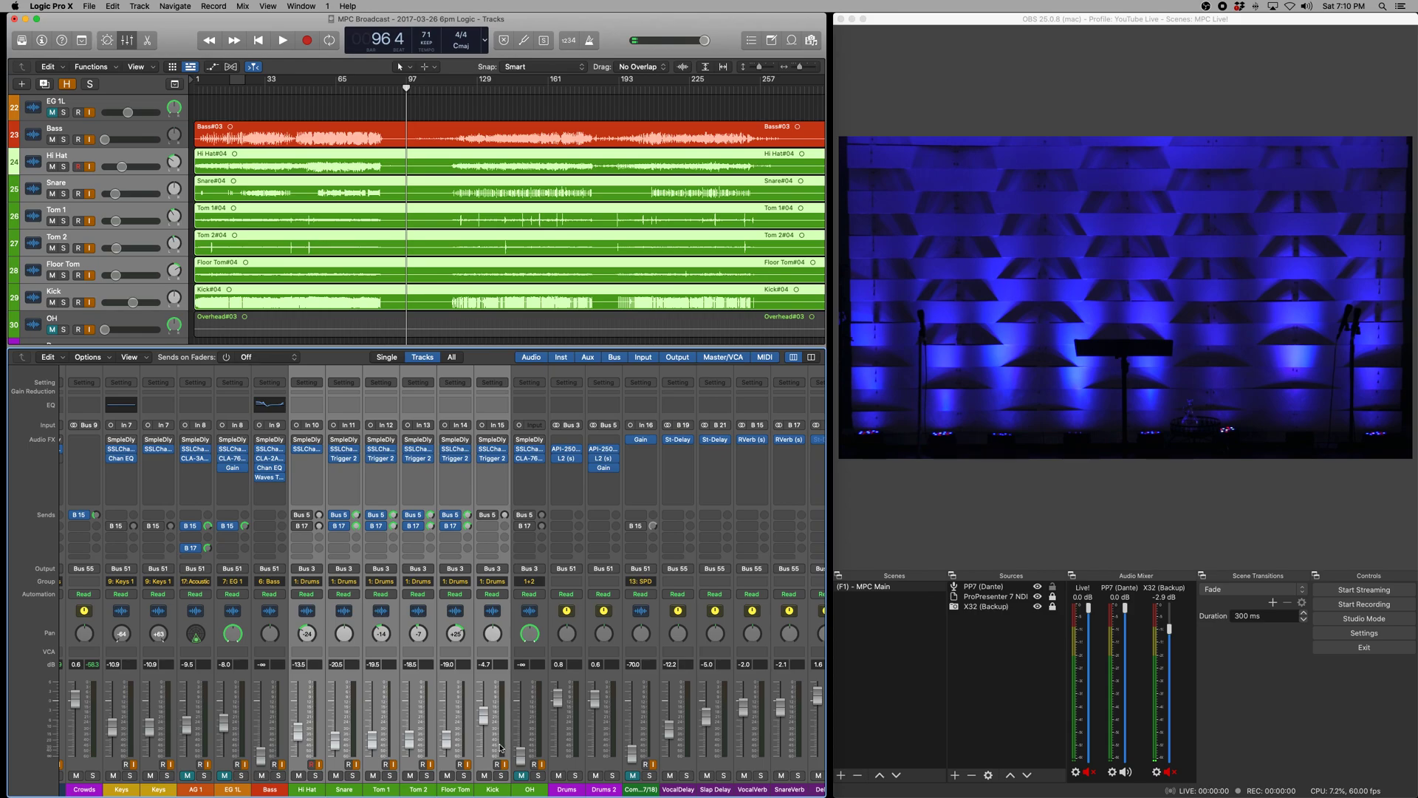
left_click(500, 747)
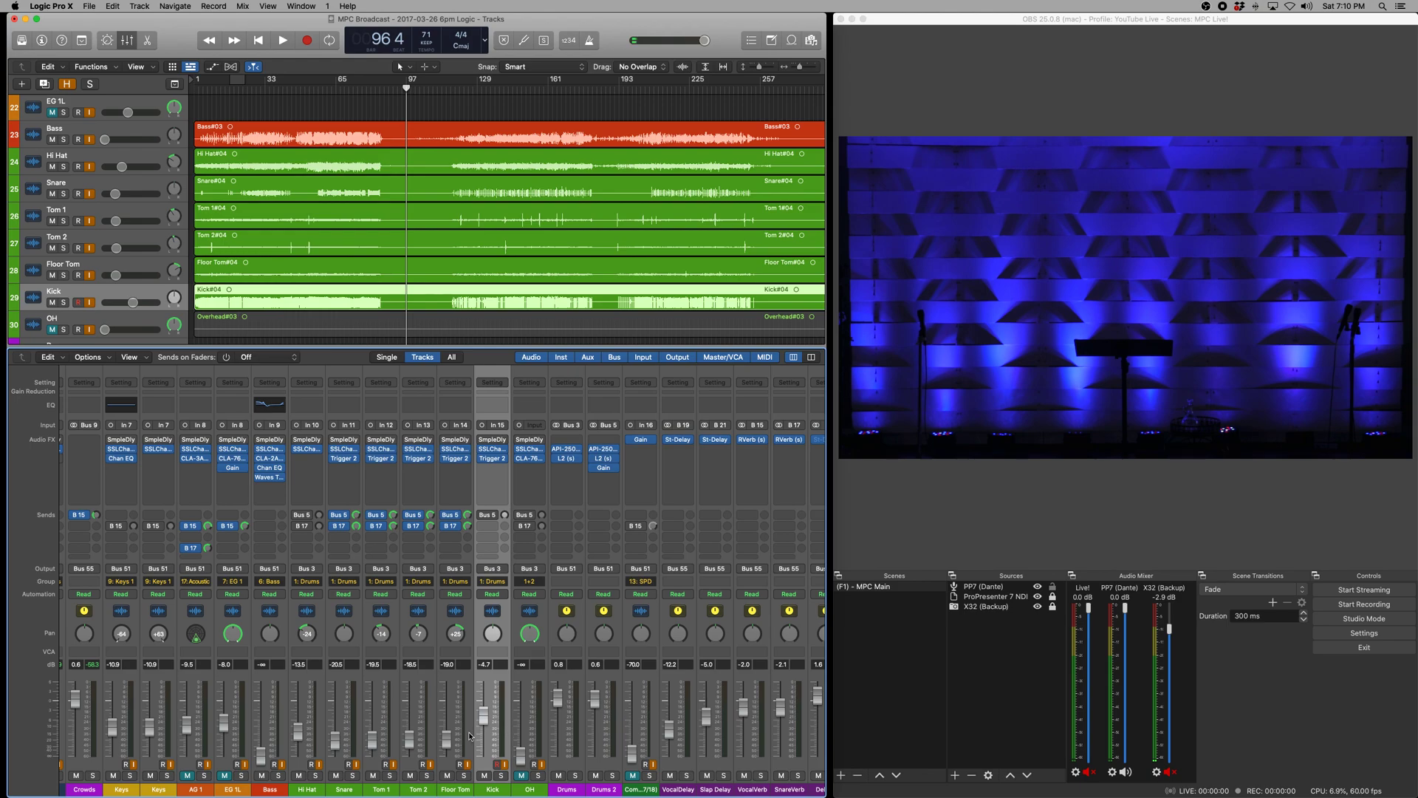
Step: Select the Drums and Drums 2 buses together and view them alongside the drum channels
scroll(469, 736, "right", 5)
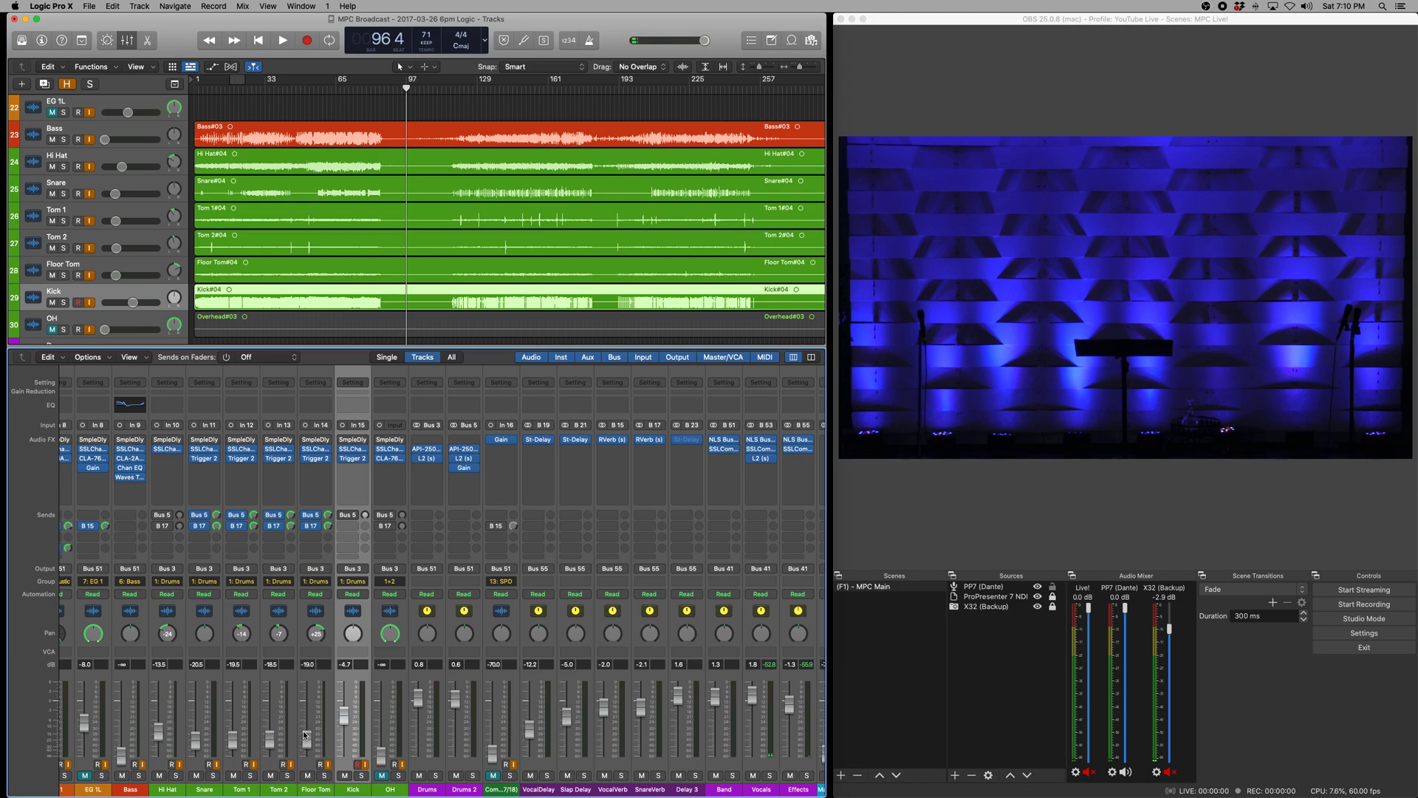
left_click(427, 749)
left_click(466, 740, "shift")
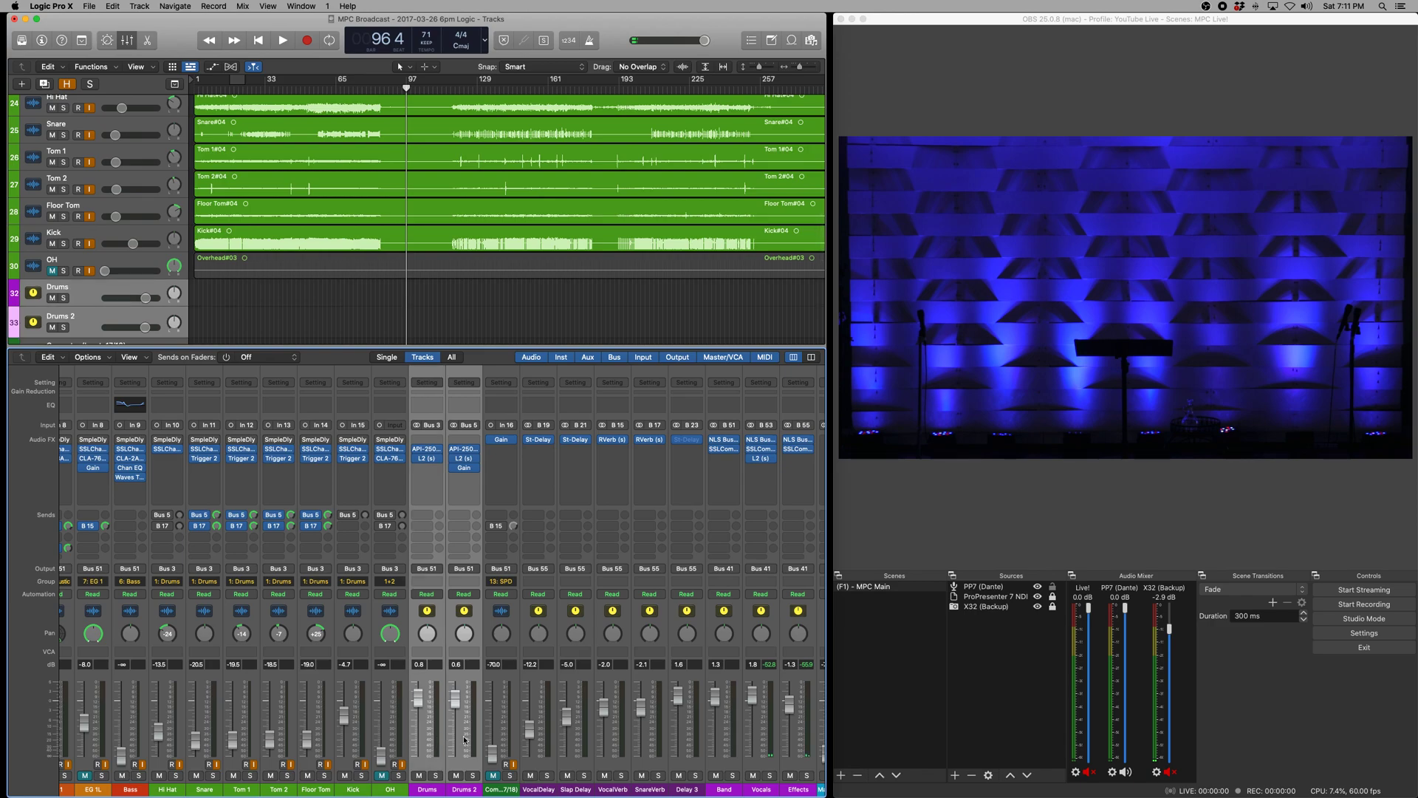
scroll(443, 745, "left", 2)
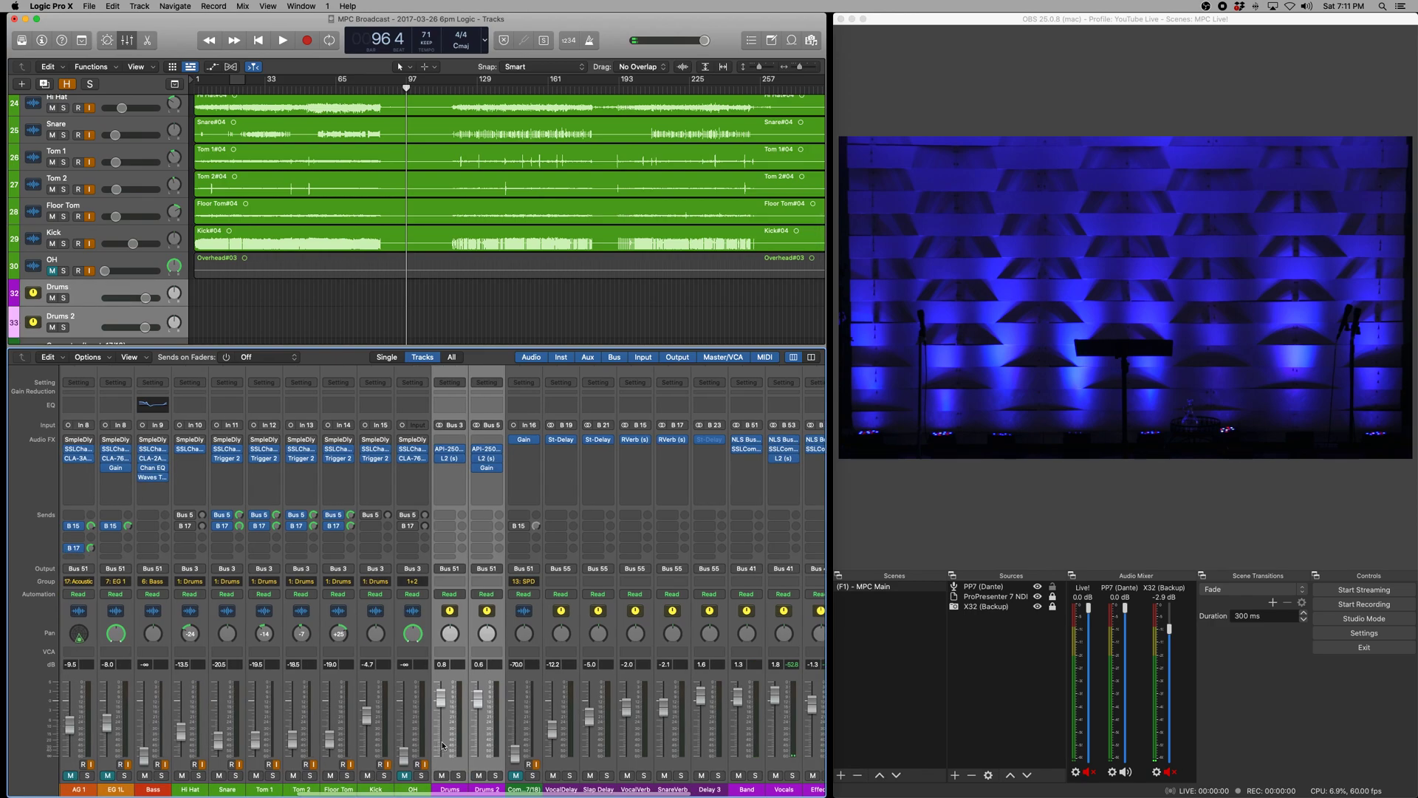
scroll(442, 746, "right", 4)
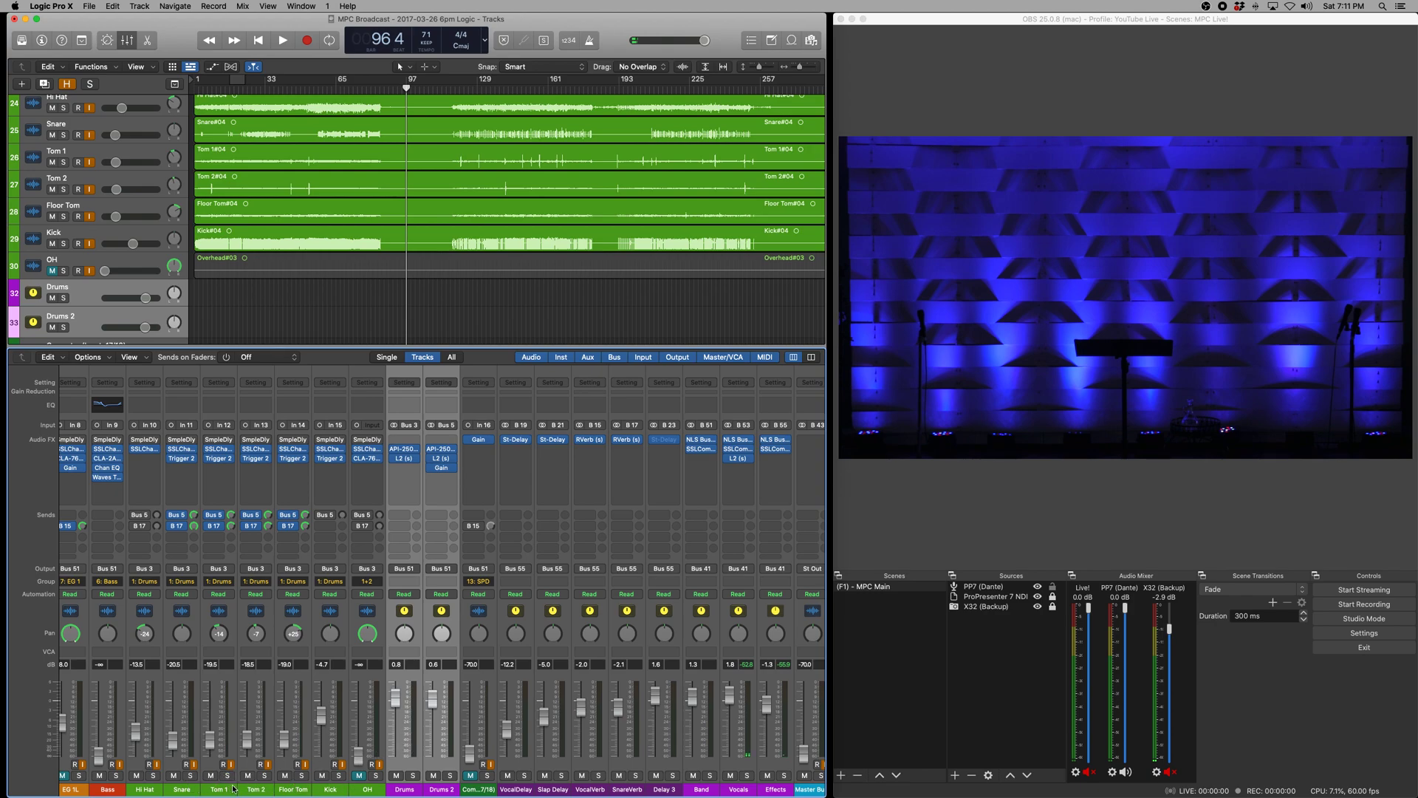
Step: Inspect the Drums and Drums 2 buses individually, and check the Bus 5 sends on Snare through Floor Tom
left_click(407, 761)
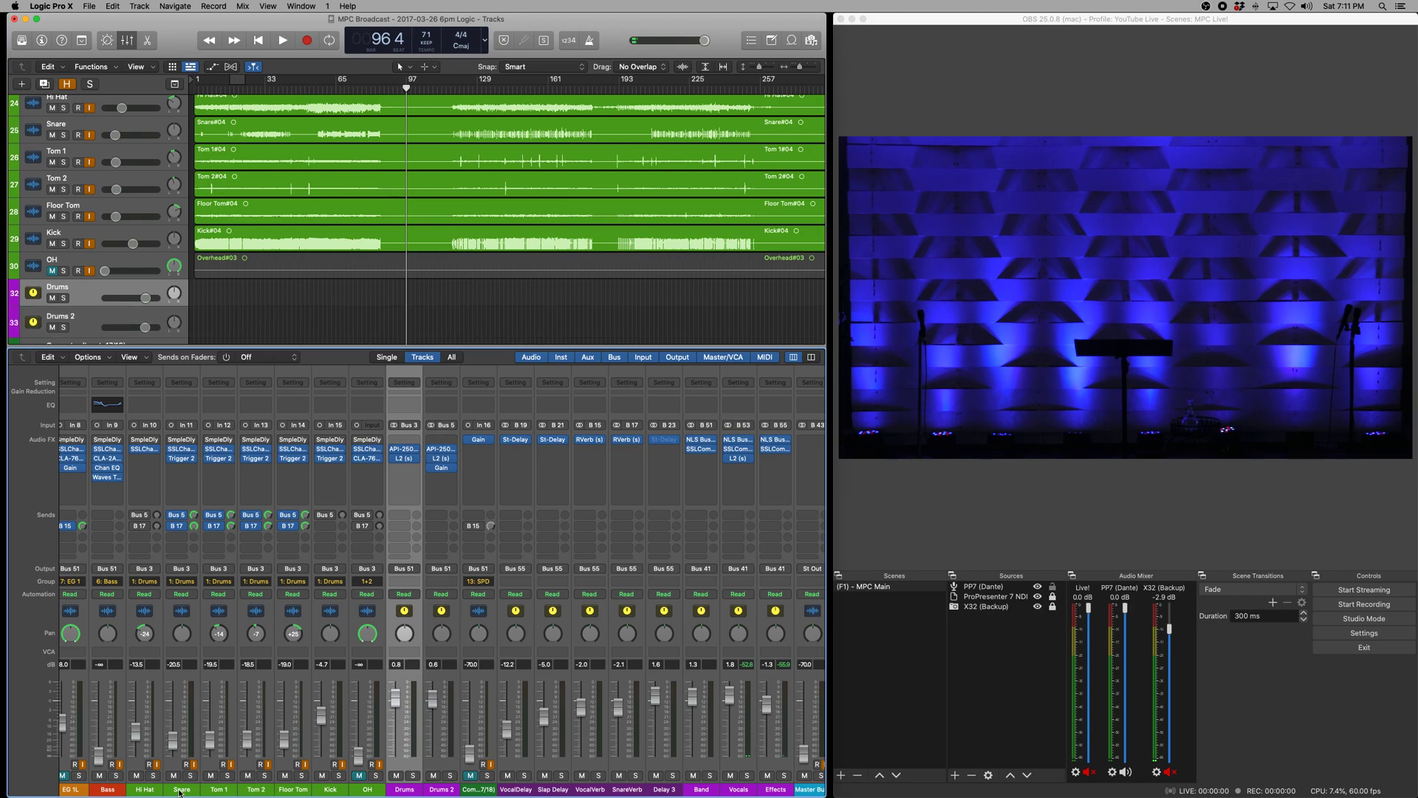
left_click(456, 762)
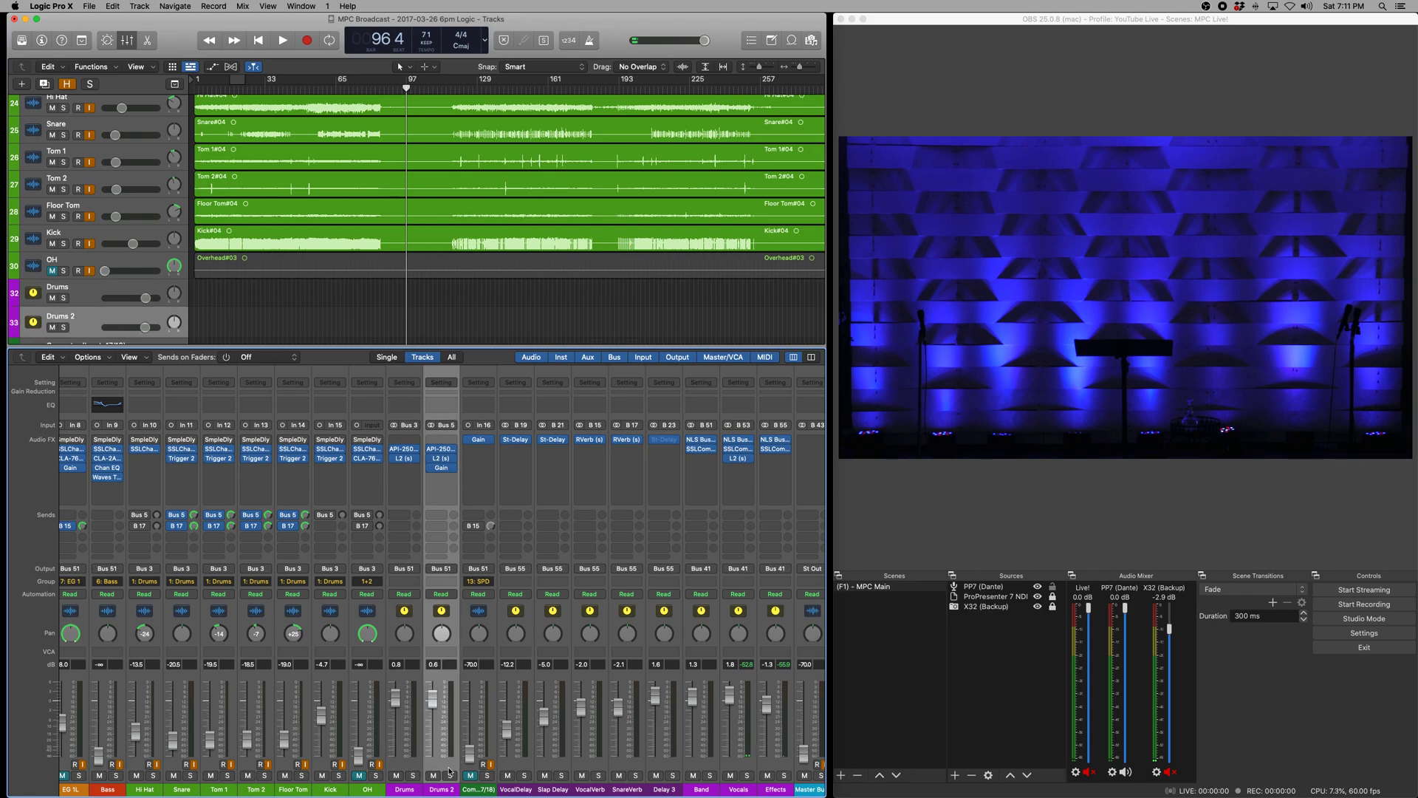
mouse_move(178, 519)
mouse_move(292, 519)
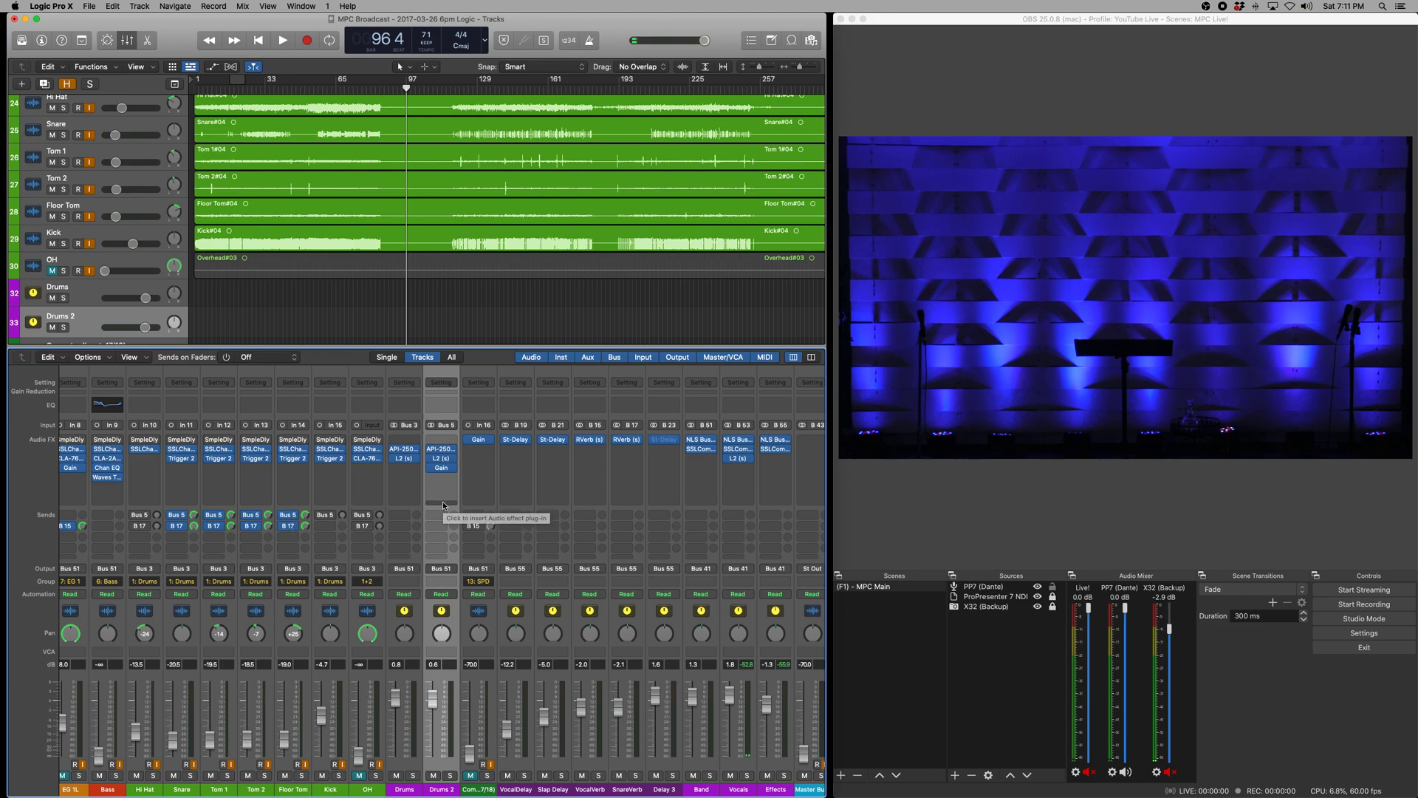
Step: Pull the fader of the Computer (Input: 17/18) channel all the way down
scroll(432, 546, "right", 5)
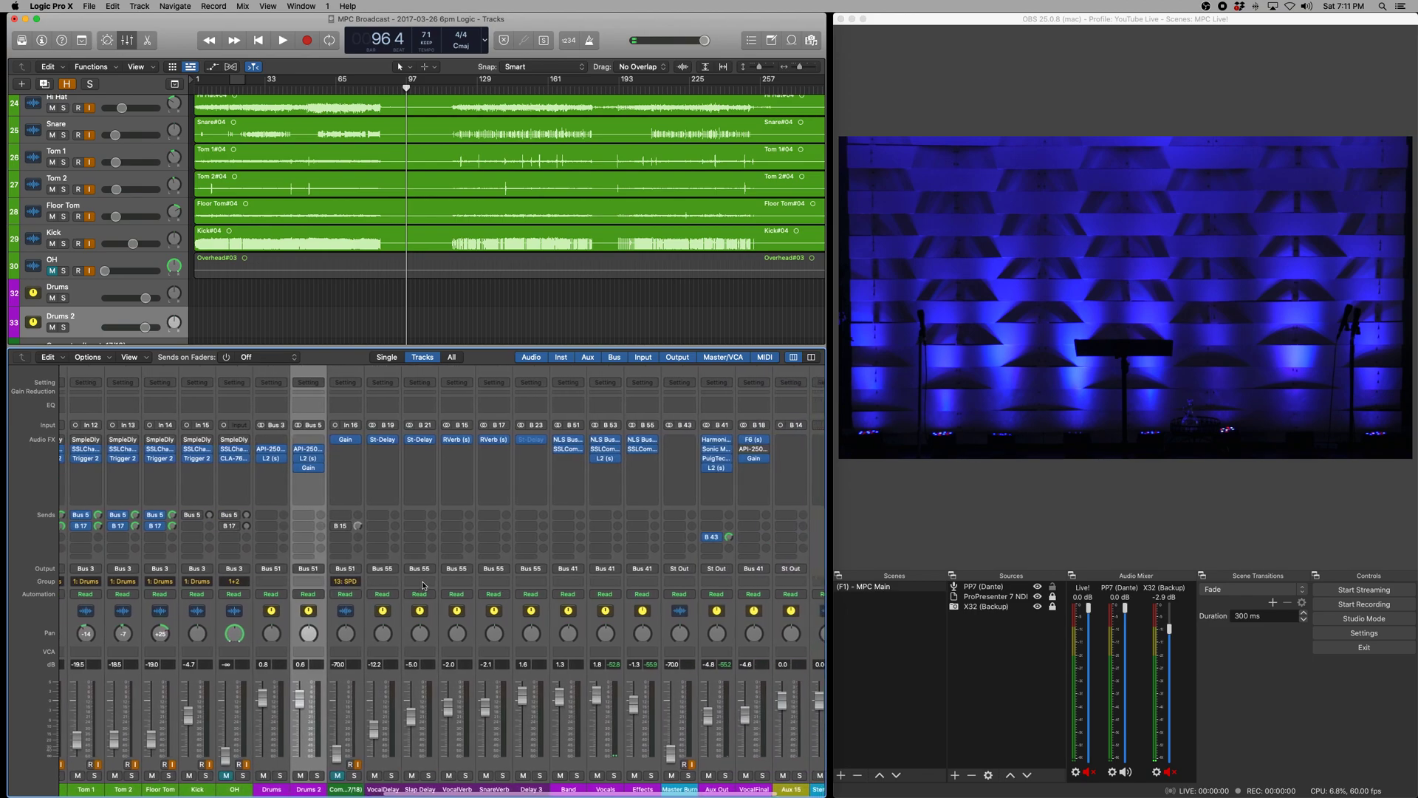
left_click(351, 746)
mouse_move(331, 754)
left_mouse_down()
mouse_move(331, 713)
mouse_move(331, 757)
left_mouse_up()
scroll(351, 731, "right", 2)
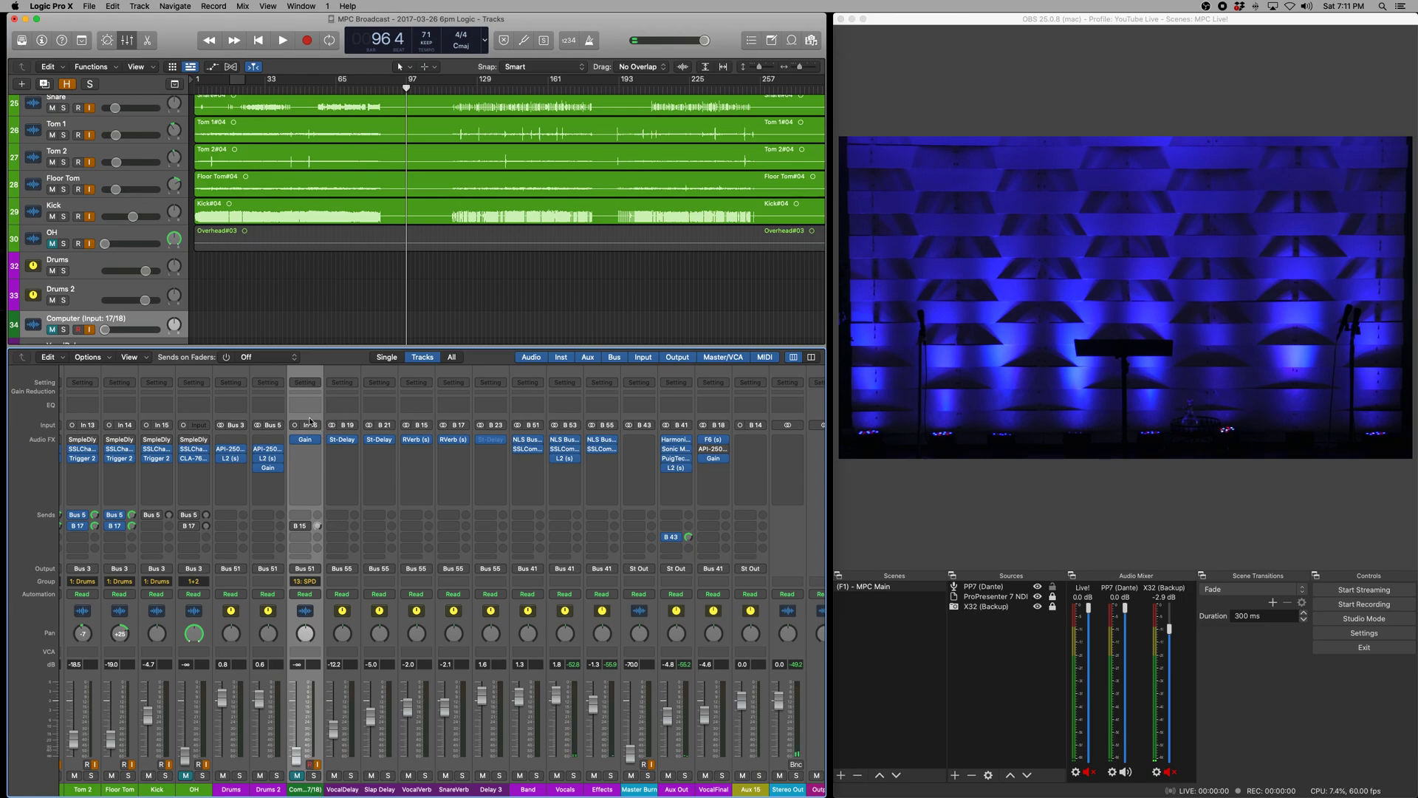
right_click(309, 791)
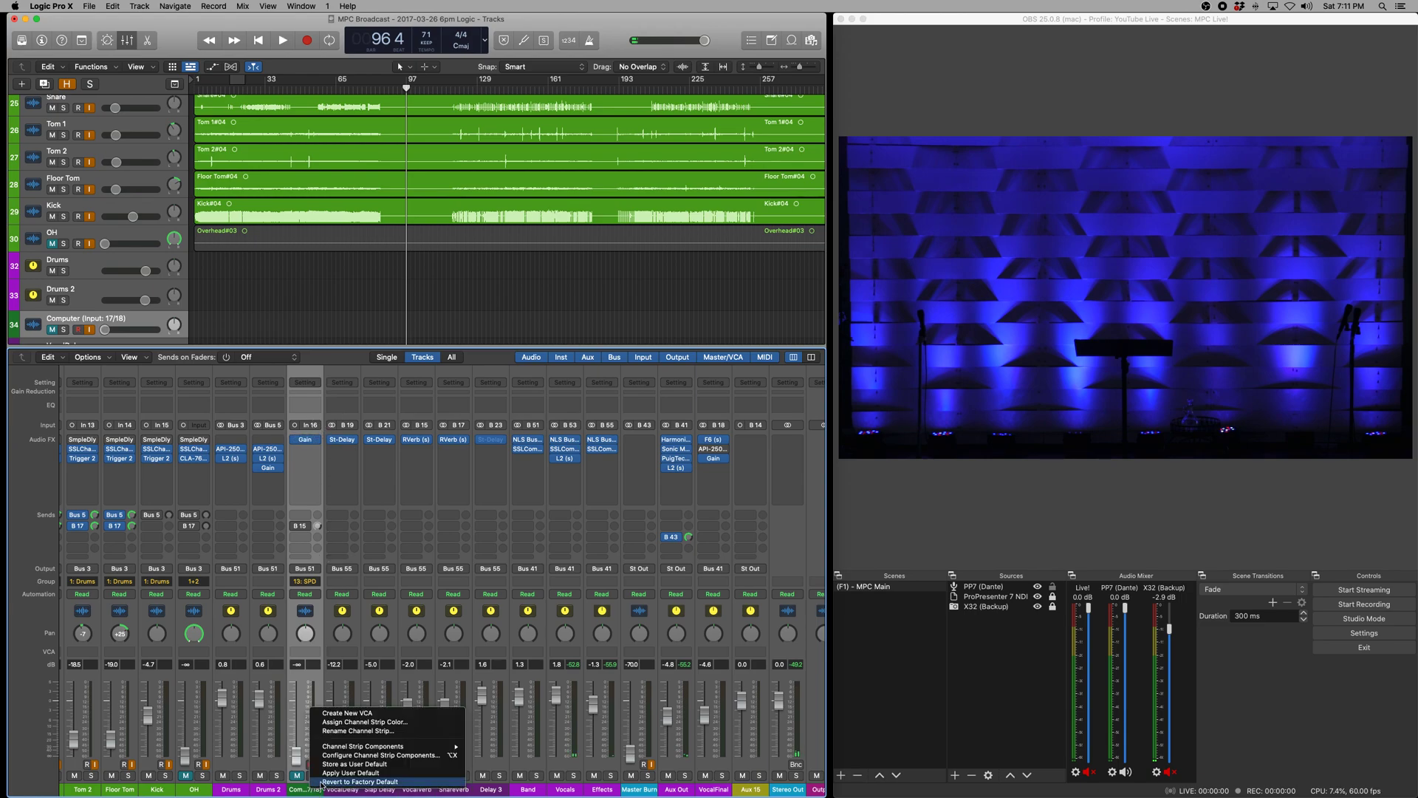
left_click(356, 732)
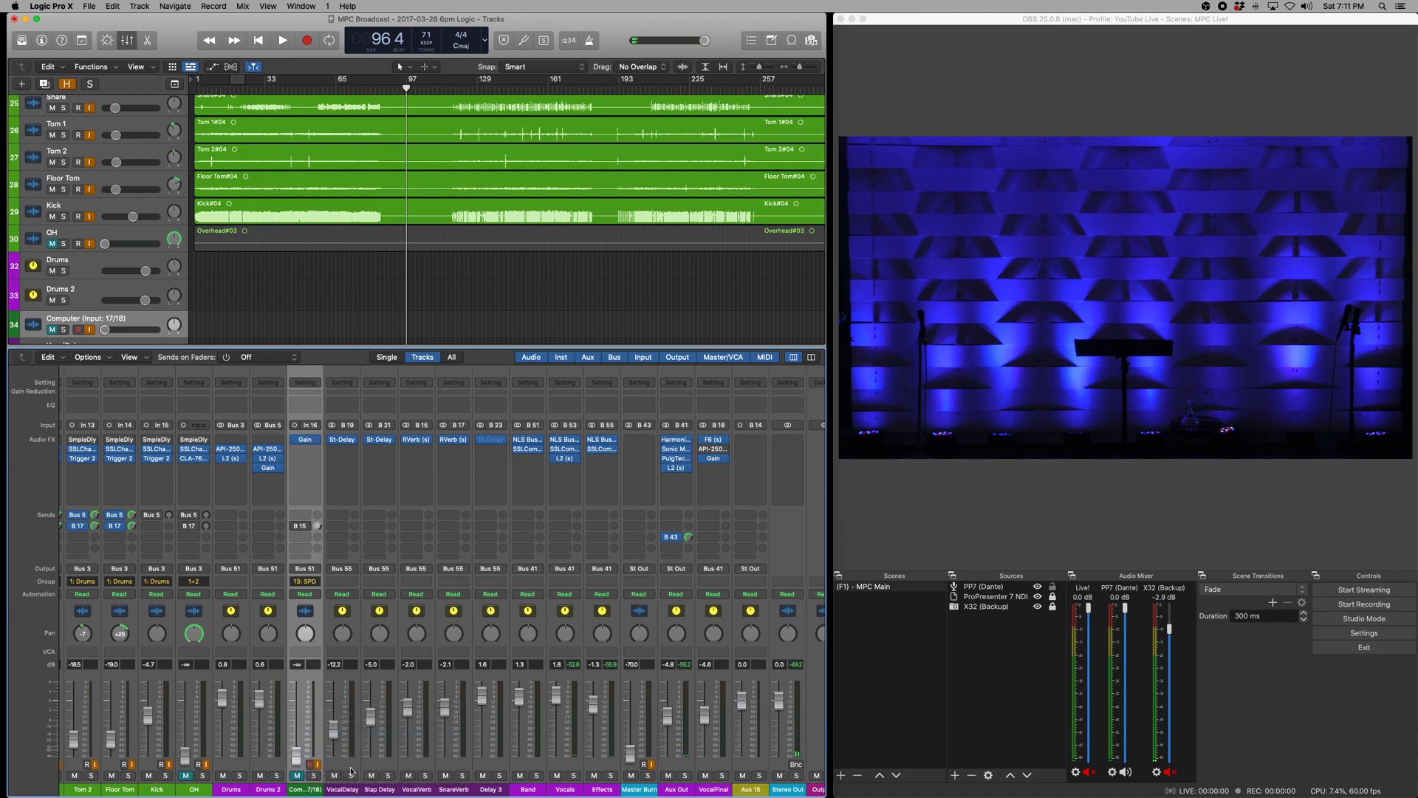
key("Escape")
Step: Select the effects channels from VocalDelay through Delay 3
scroll(308, 751, "left", 1)
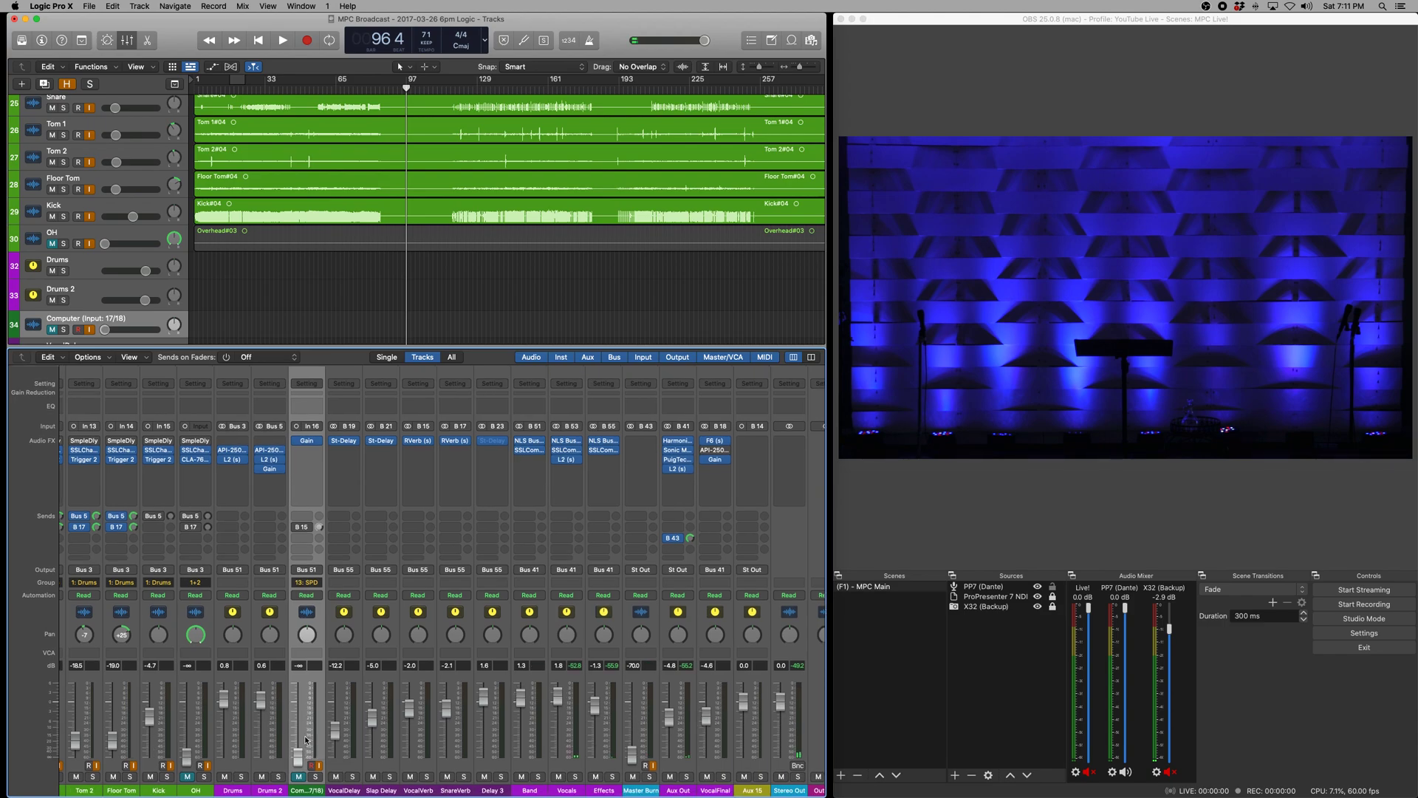
scroll(305, 739, "right", 3)
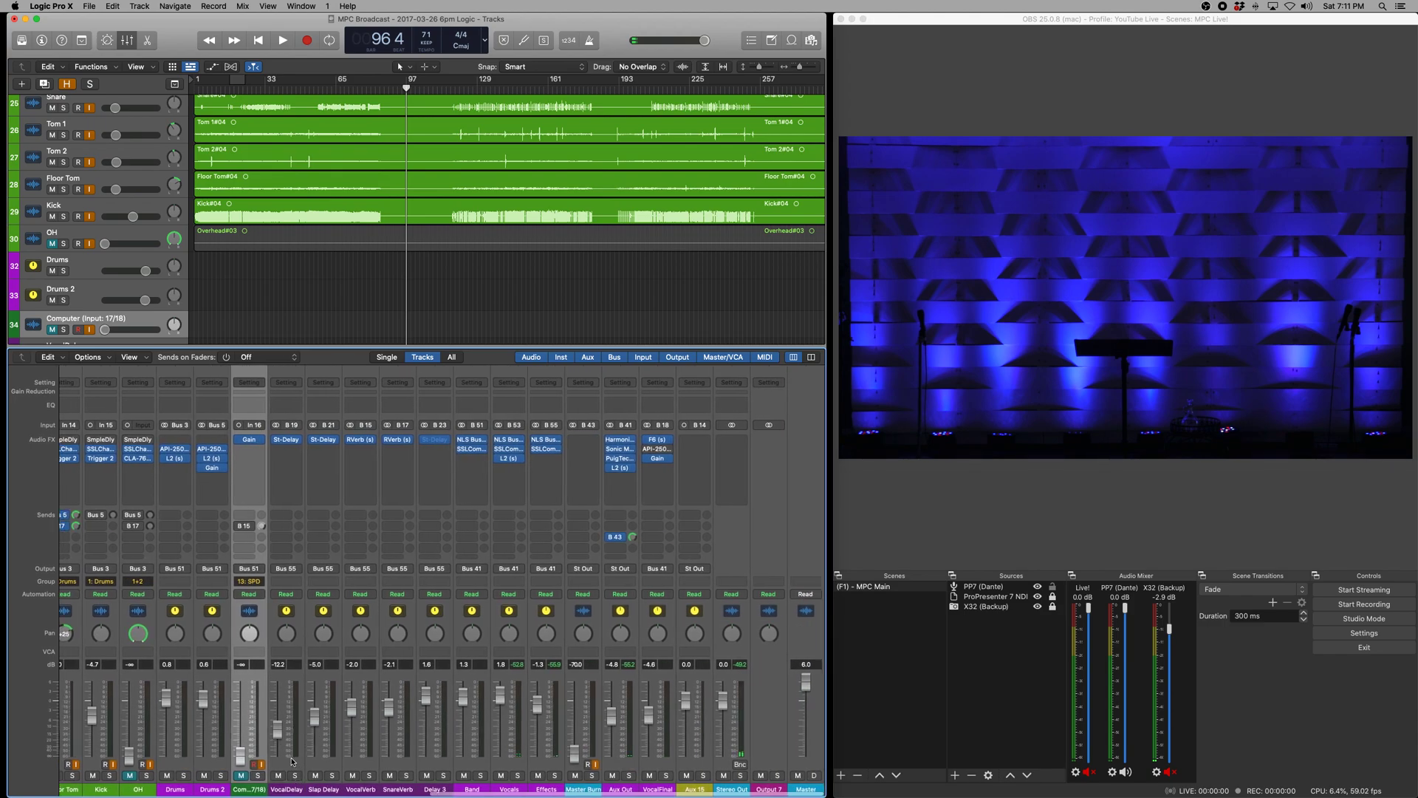
left_click(295, 765)
left_click(450, 762, "shift")
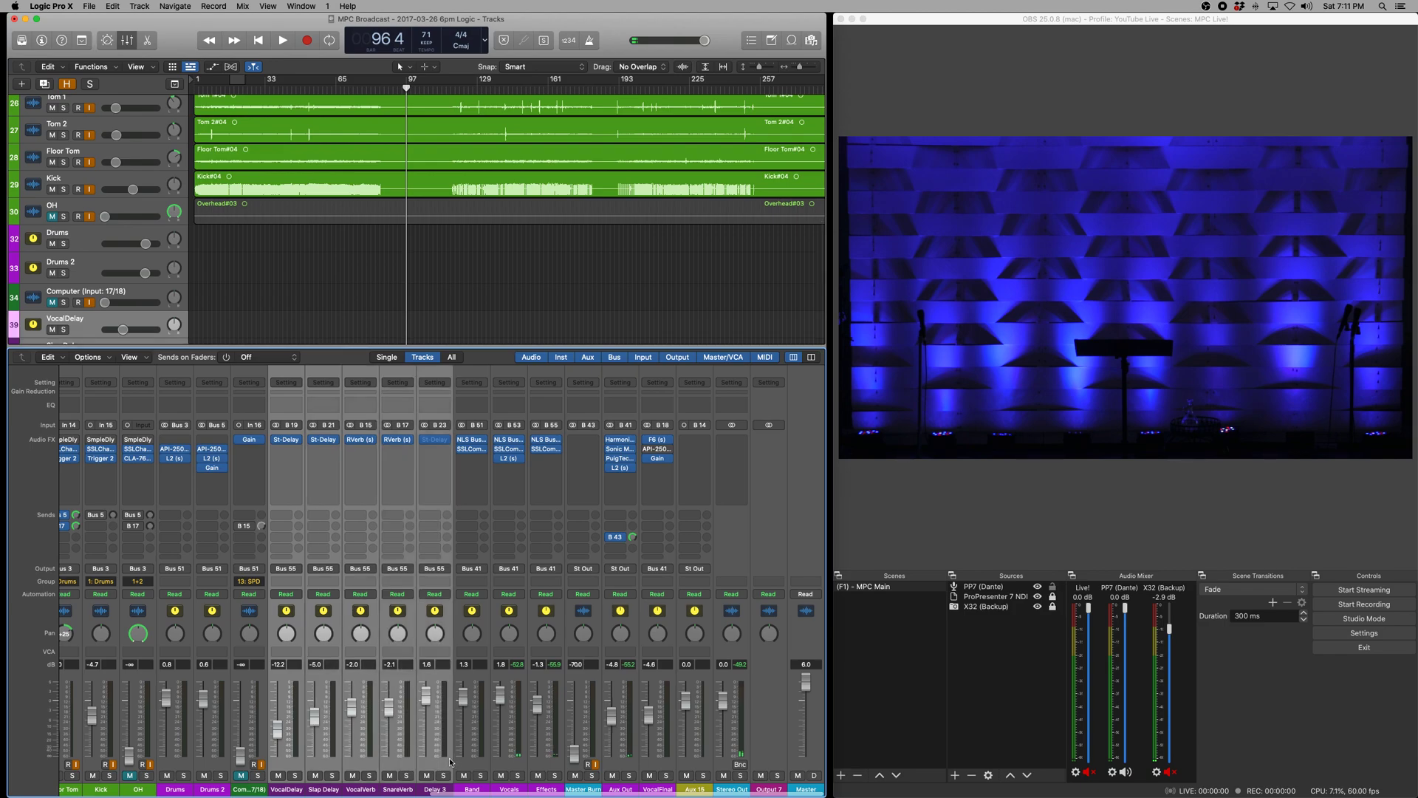
Step: Select the Band and Vocals buses, and review the mixer channels from VocalDelay through the output channels
left_click(479, 760)
left_click(521, 761, "shift")
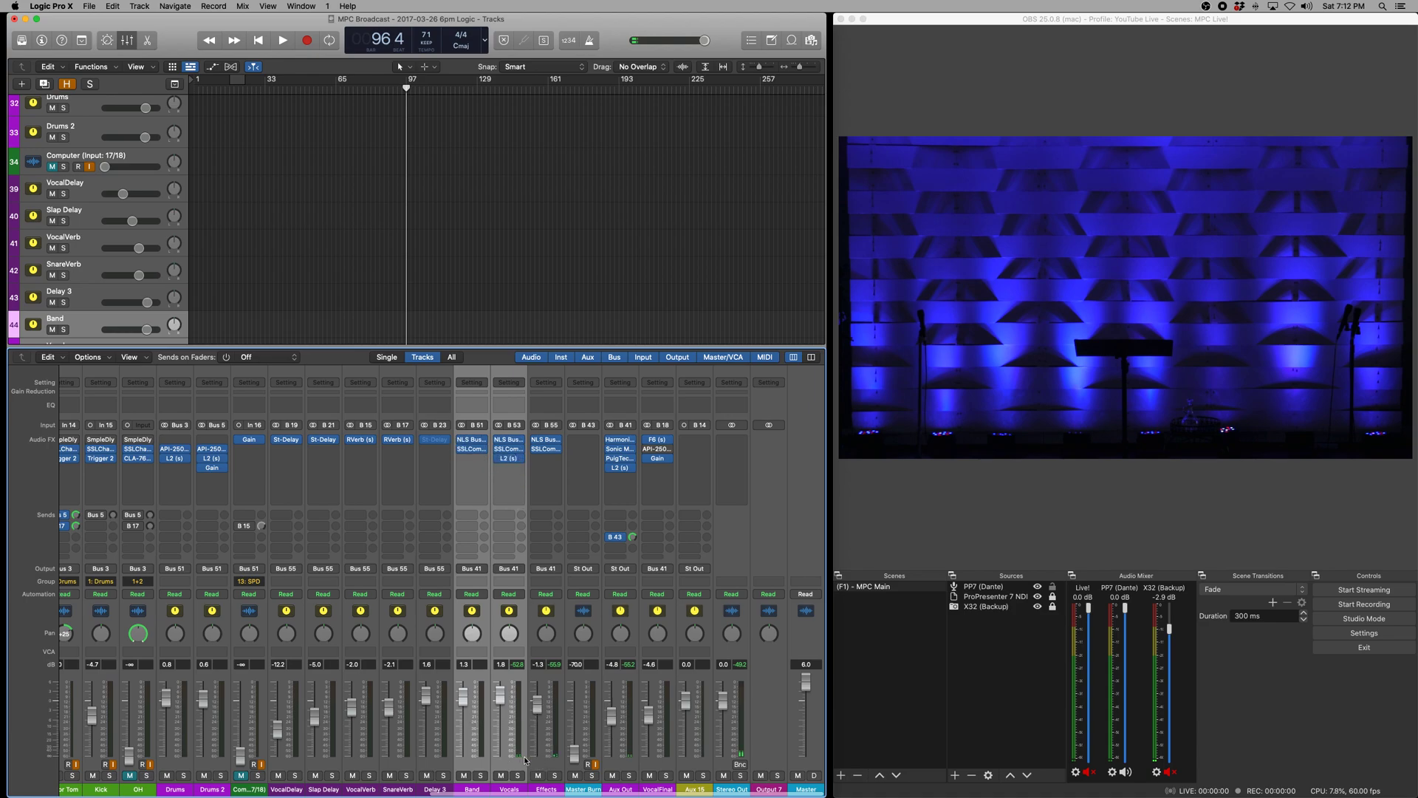
left_click(297, 768)
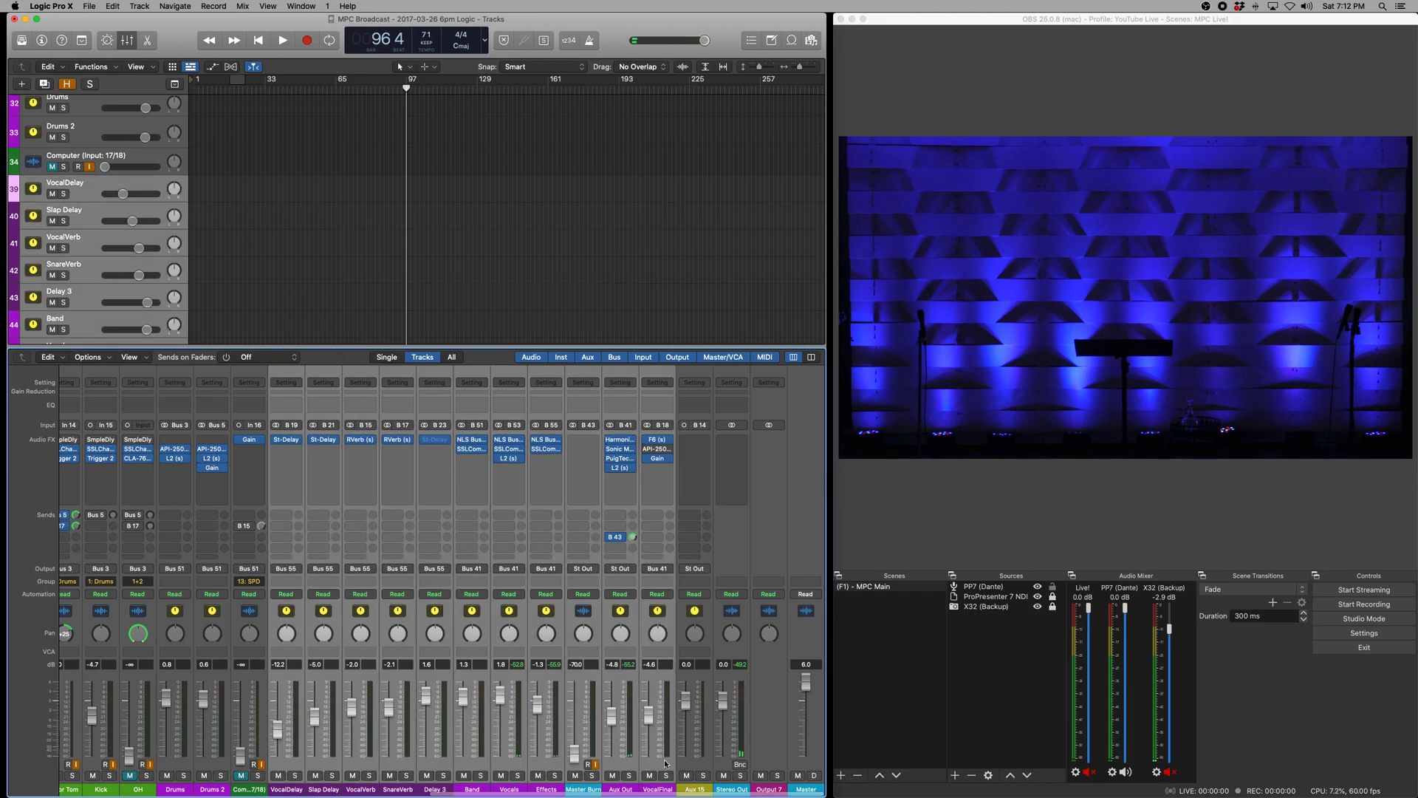
left_click(718, 759)
left_click(774, 754)
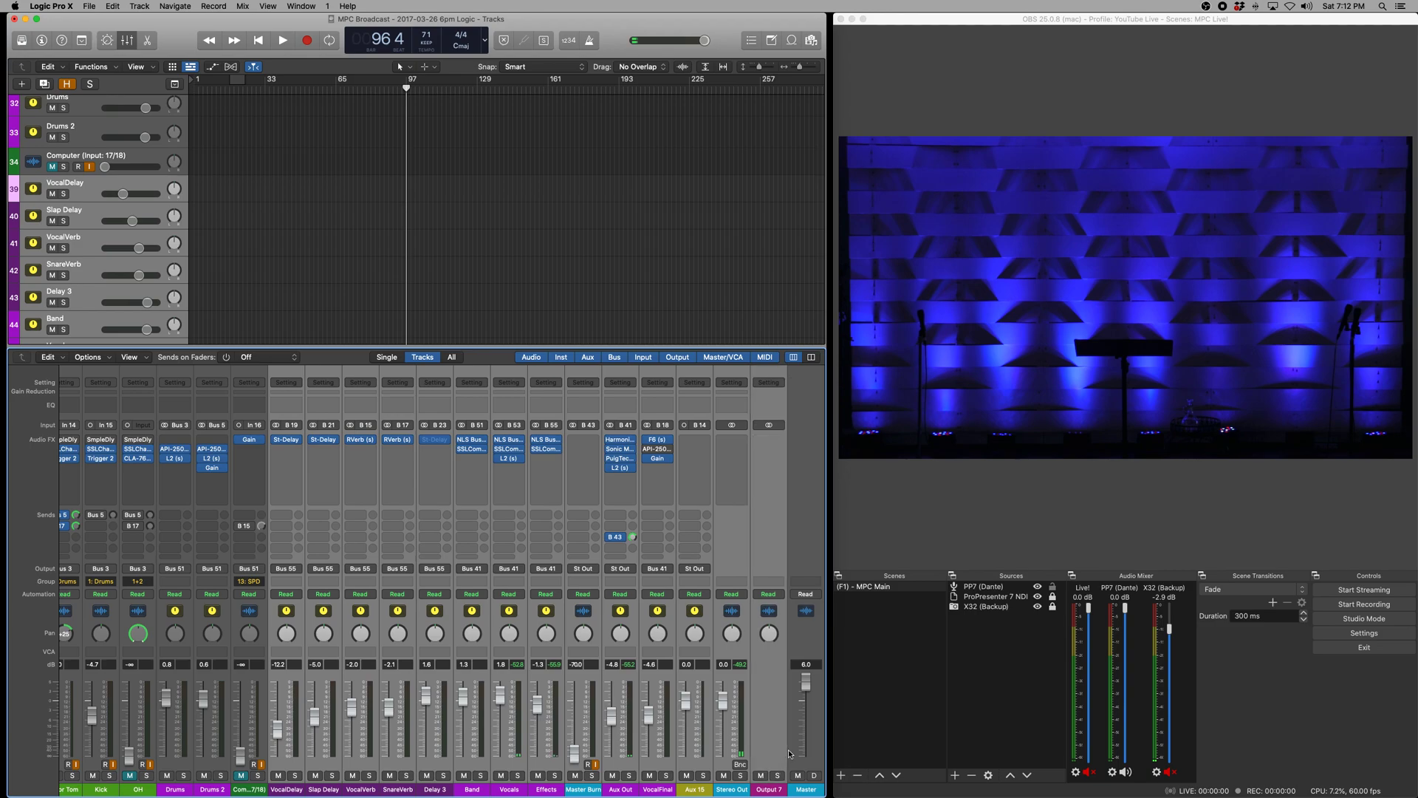
left_click(795, 753)
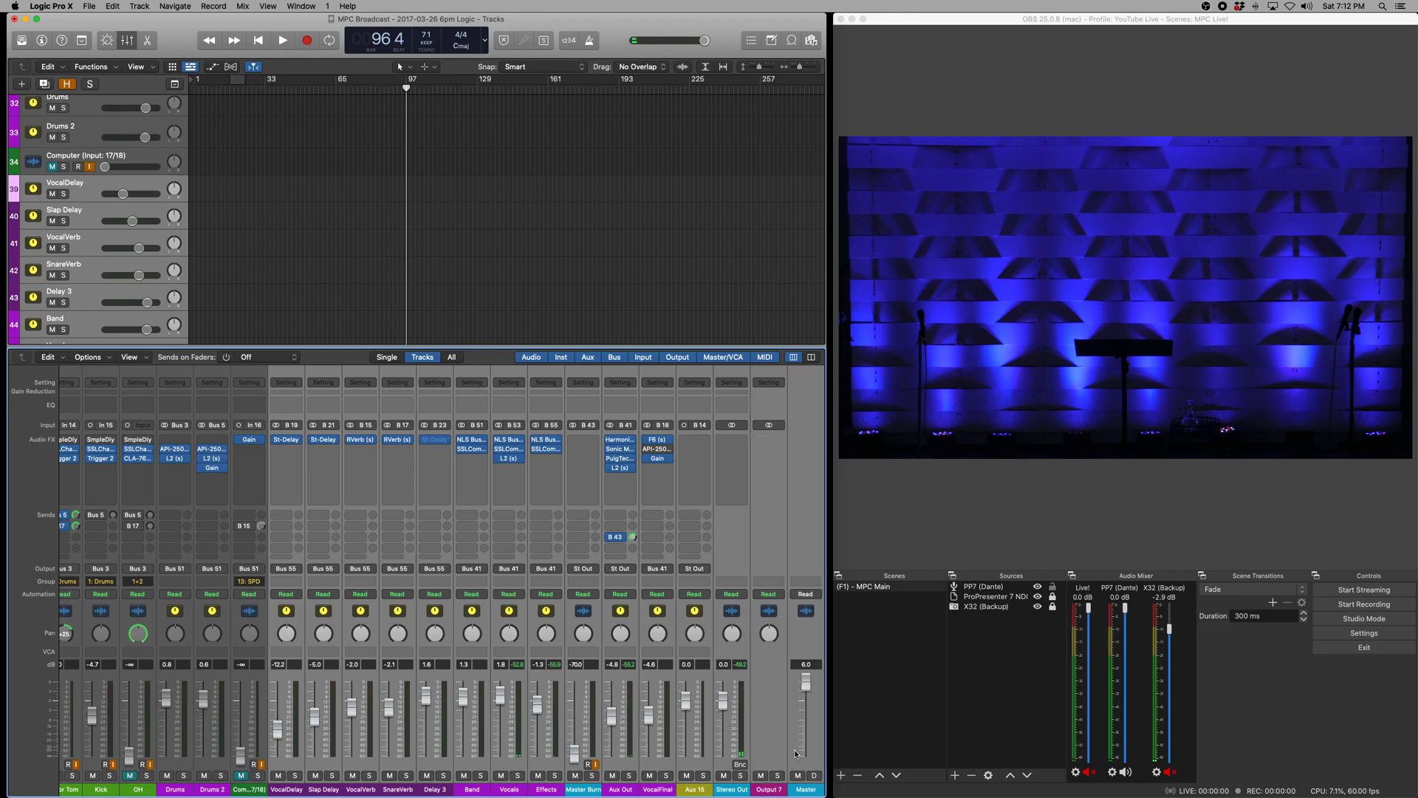
left_click(560, 753, "super")
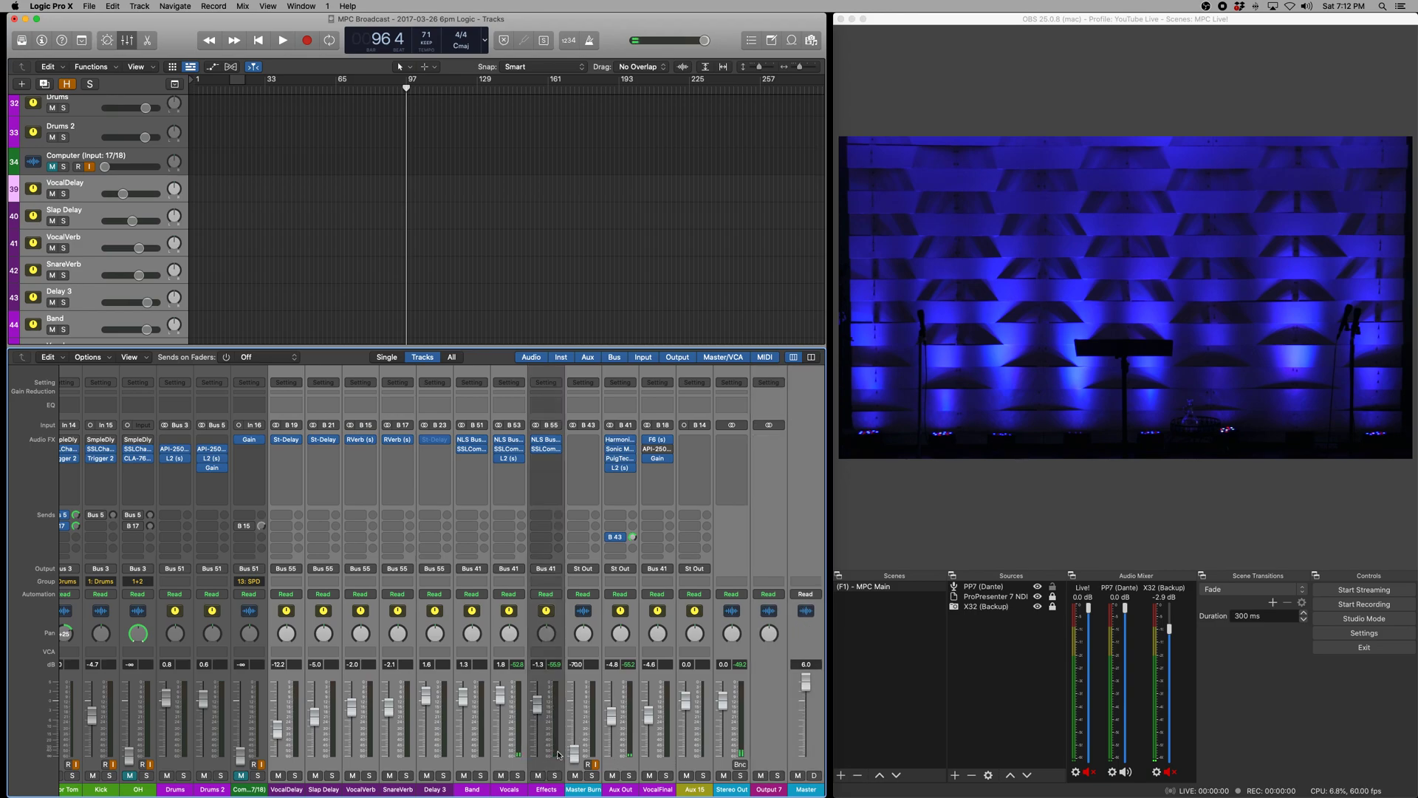
left_click(562, 753)
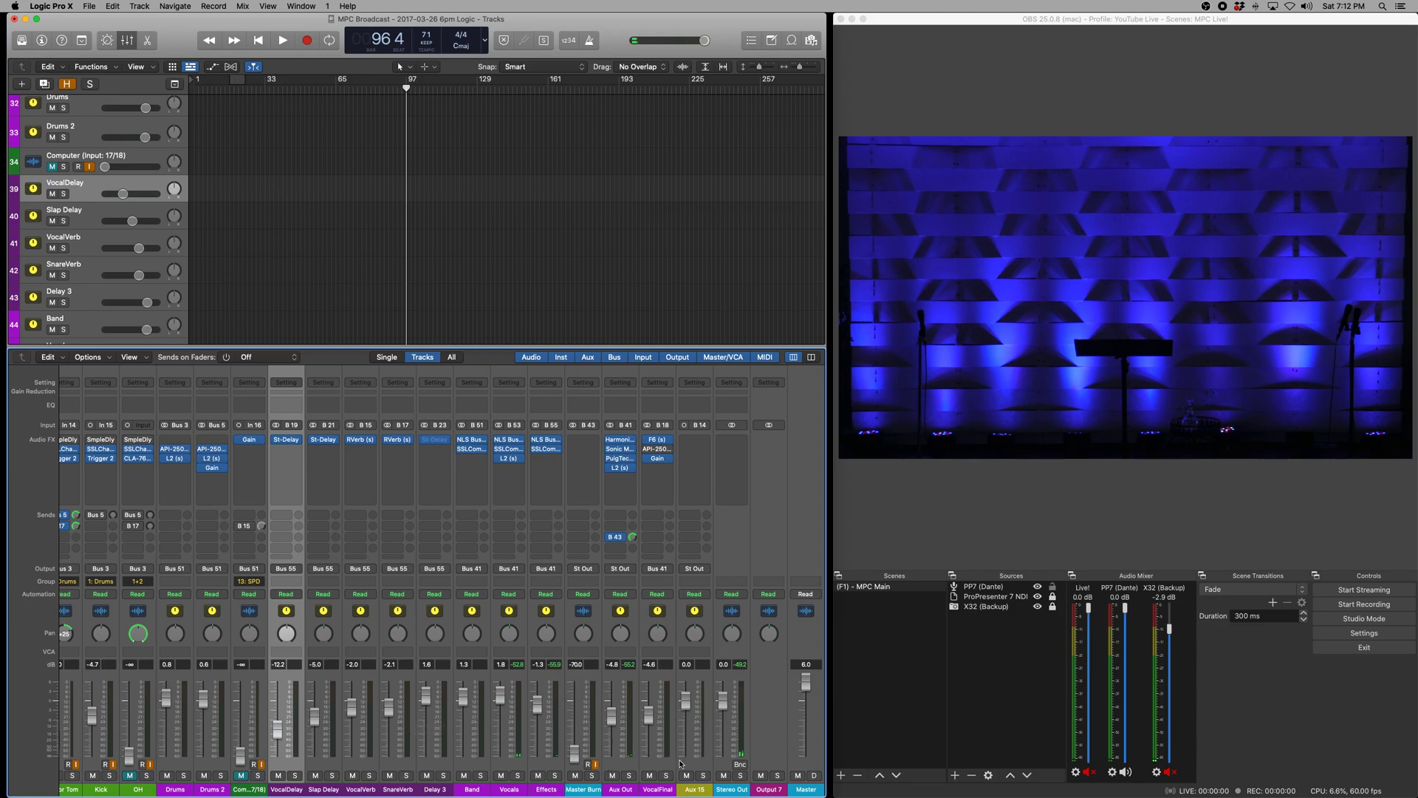
Step: Select the Master Burn channel and raise its fader to -0.1 dB
left_click(583, 788)
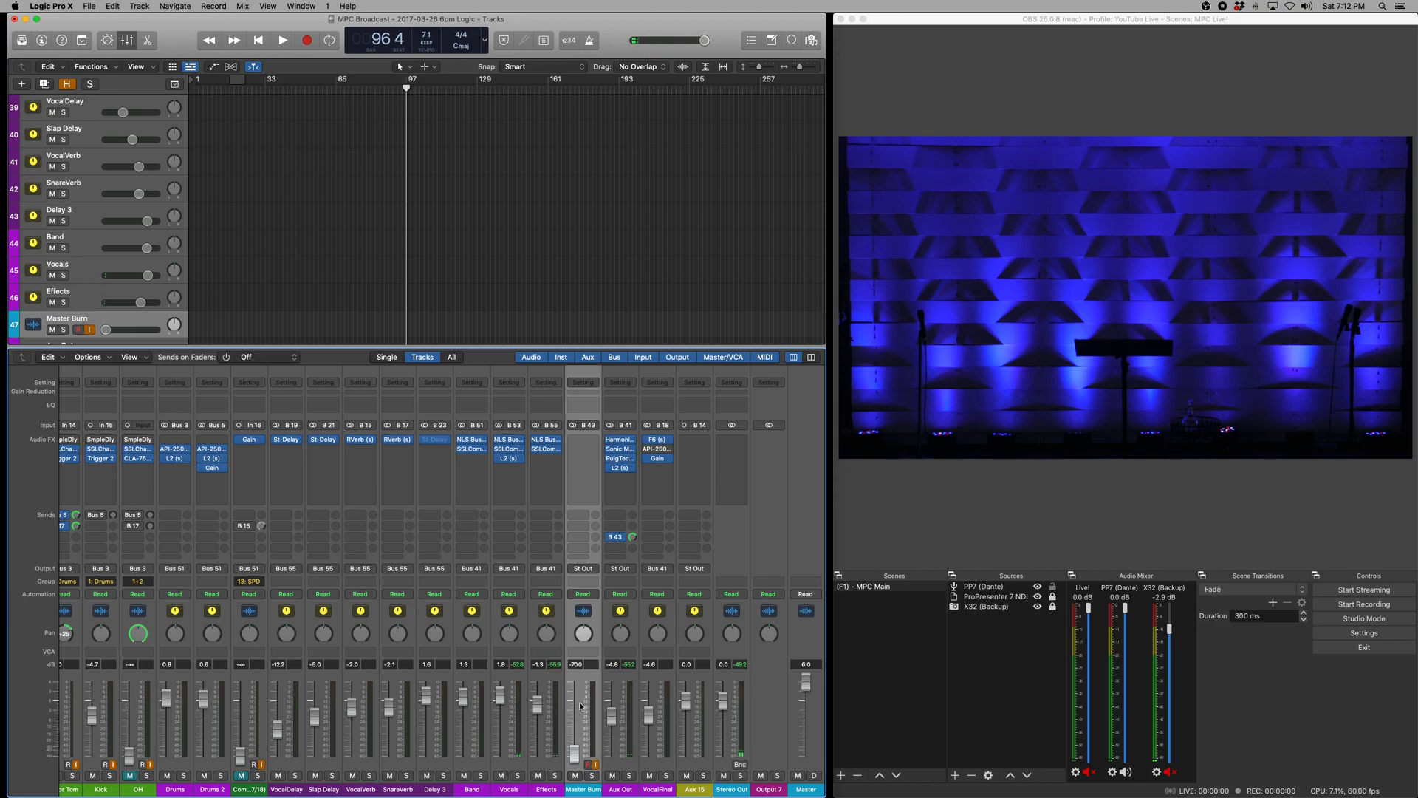
mouse_move(588, 737)
left_mouse_down()
mouse_move(588, 689)
mouse_move(573, 694)
left_mouse_up()
left_click(592, 763)
scroll(332, 363, "left", 1)
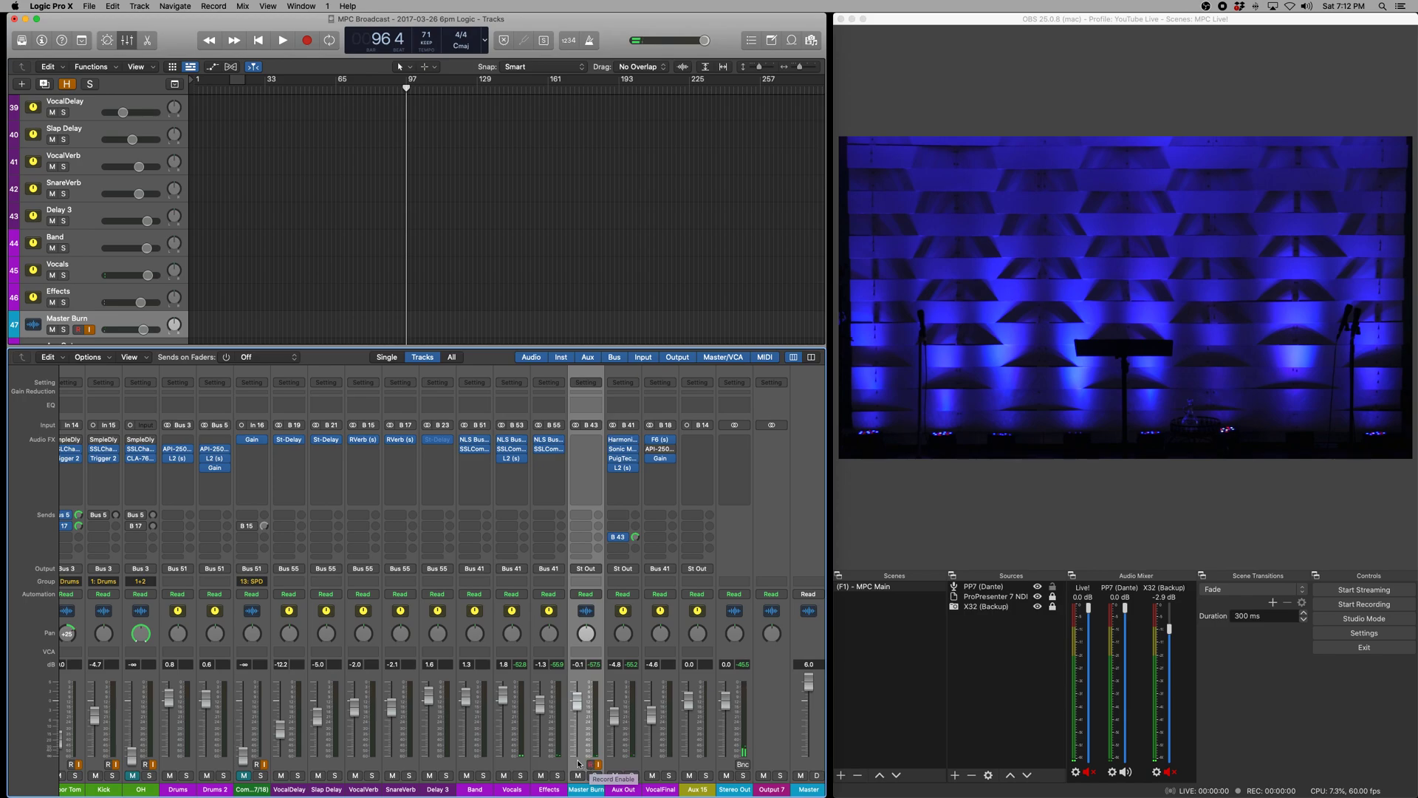
scroll(613, 757, "right", 1)
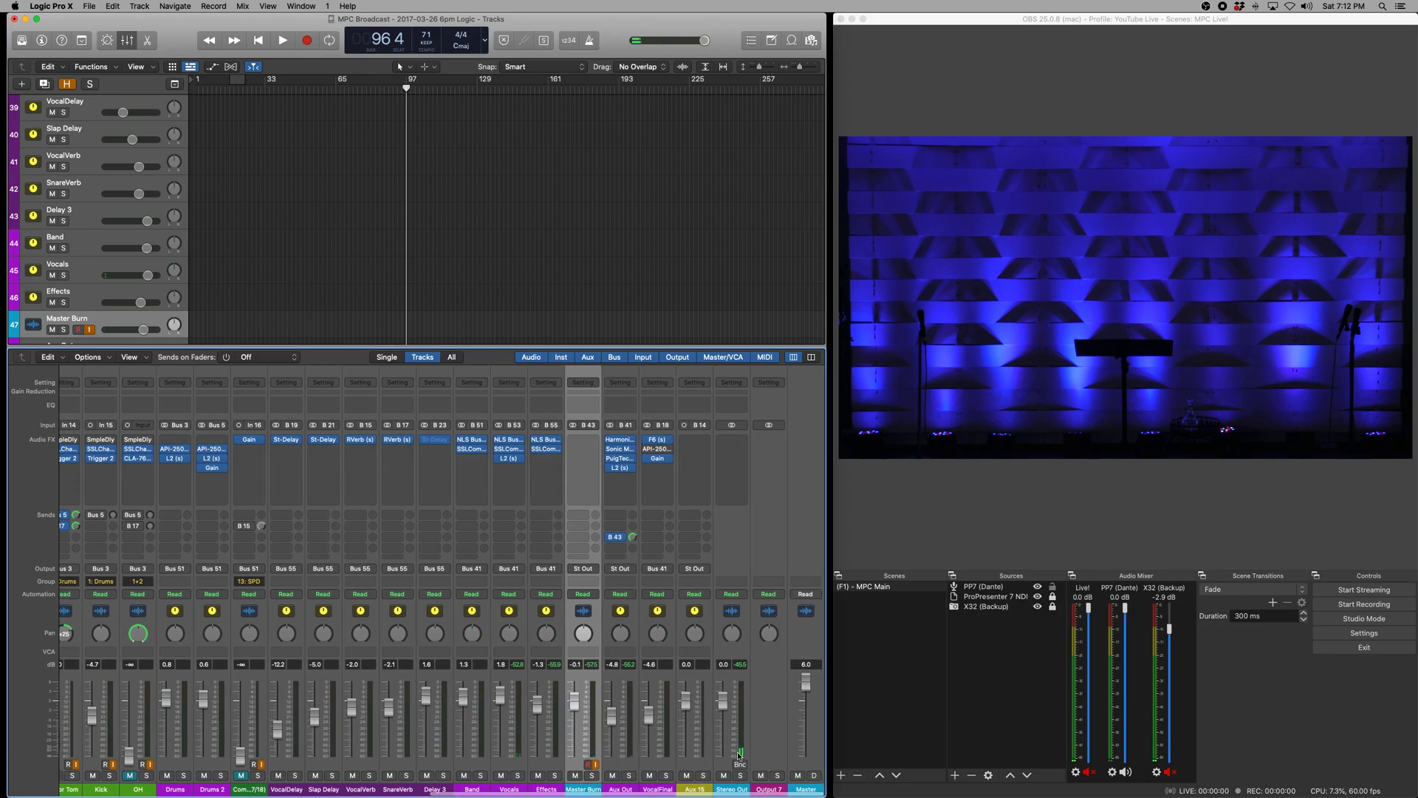
Step: Select the vocal channels from WRLS Mic through #6 (Purple) in the mixer
scroll(748, 746, "left", 15)
scroll(747, 744, "right", 15)
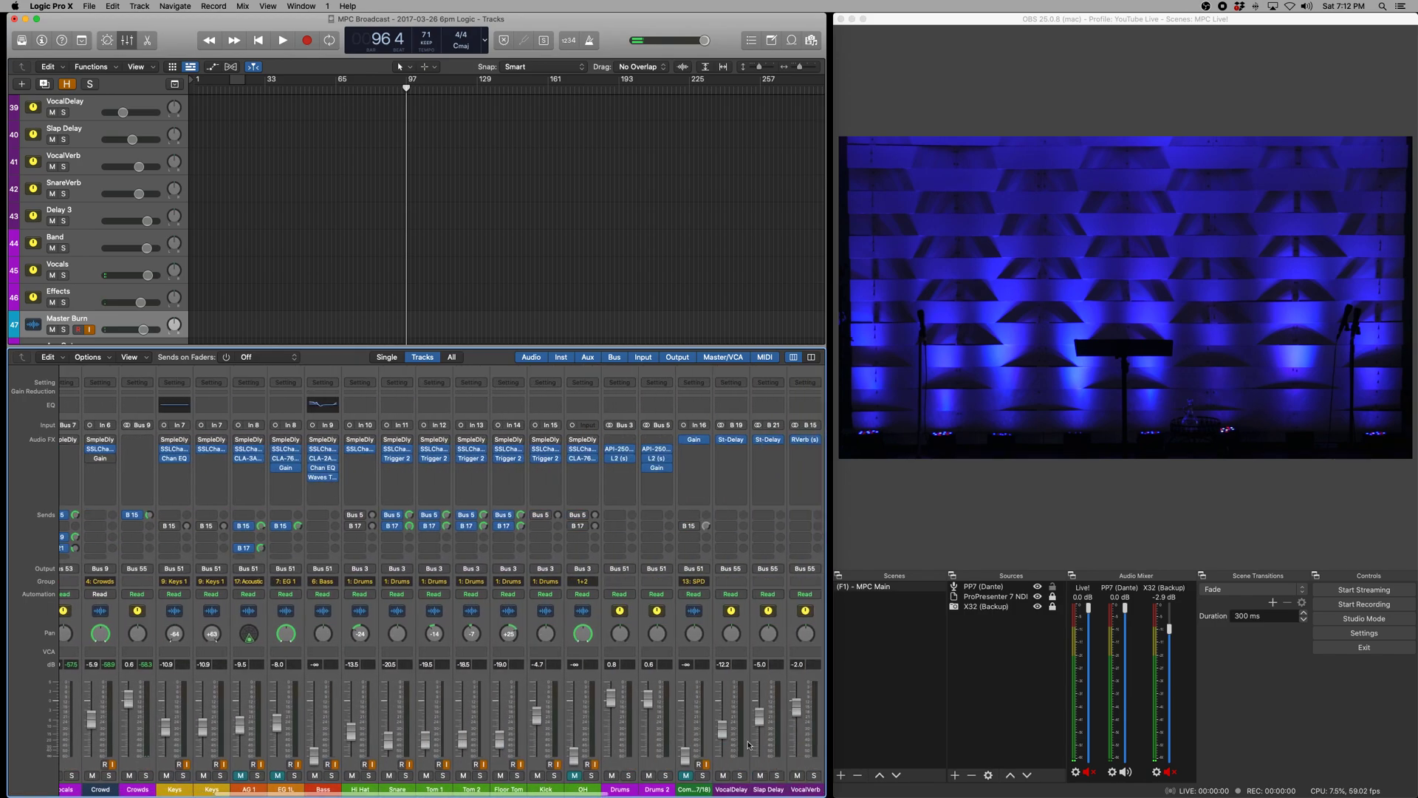
scroll(649, 742, "left", 10)
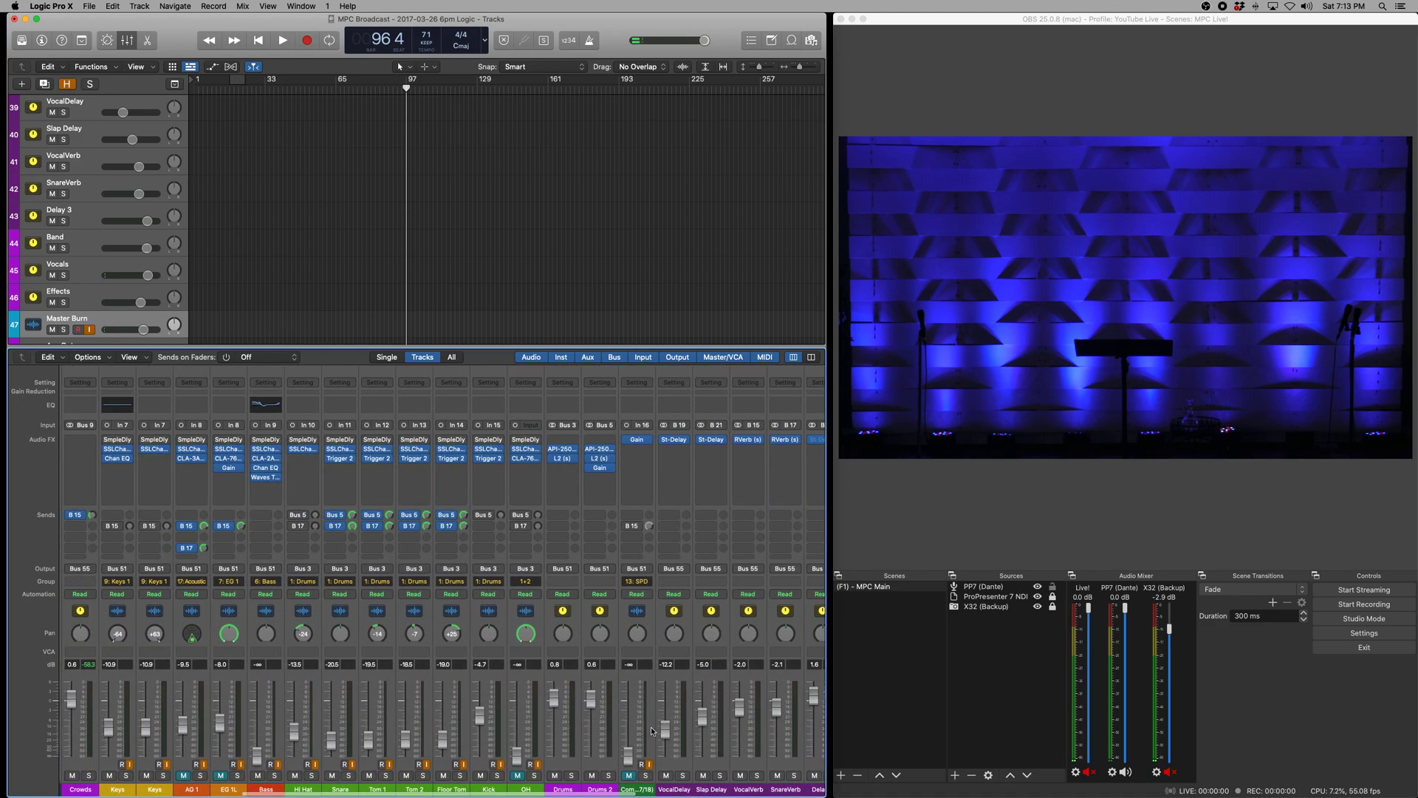
left_click(630, 746)
scroll(138, 757, "left", 10)
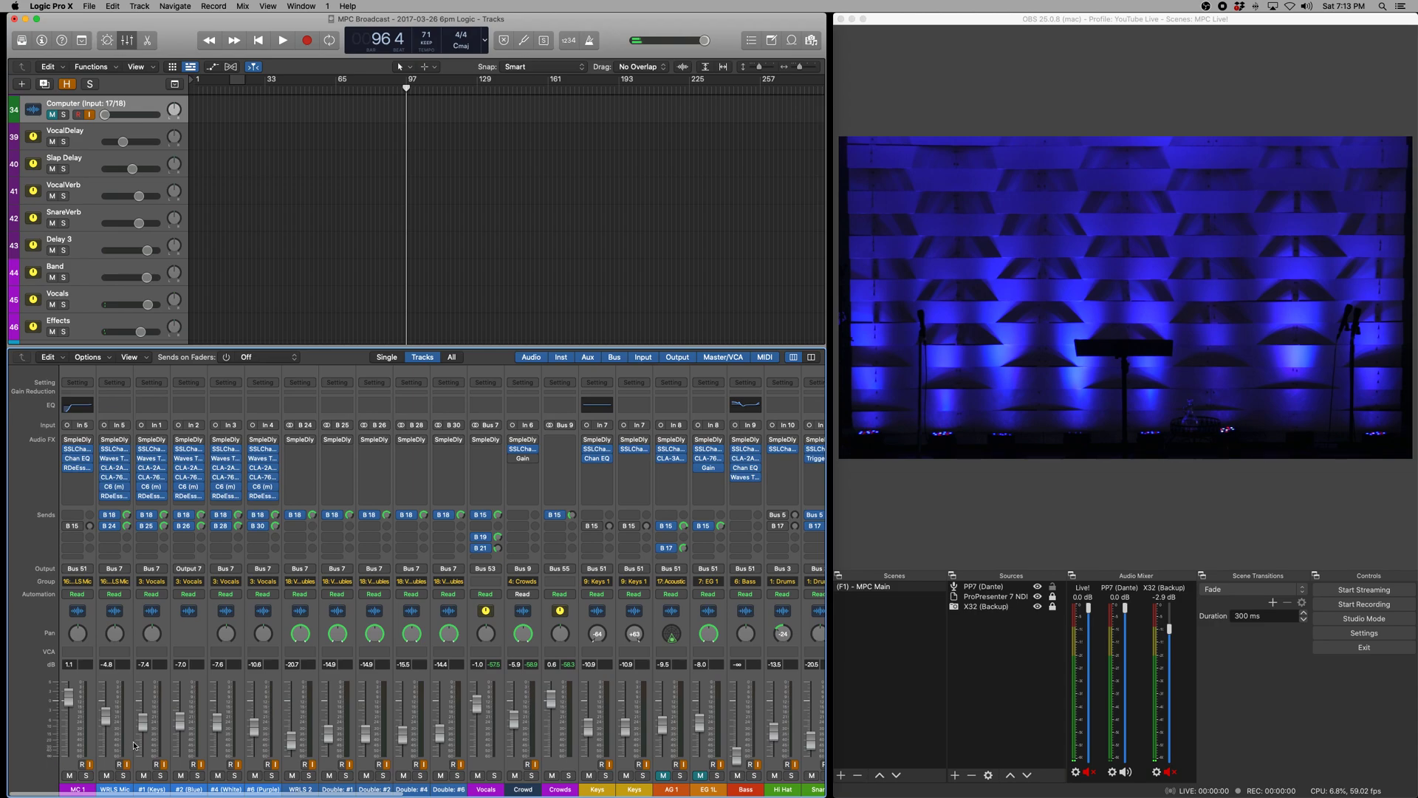
left_click(111, 768)
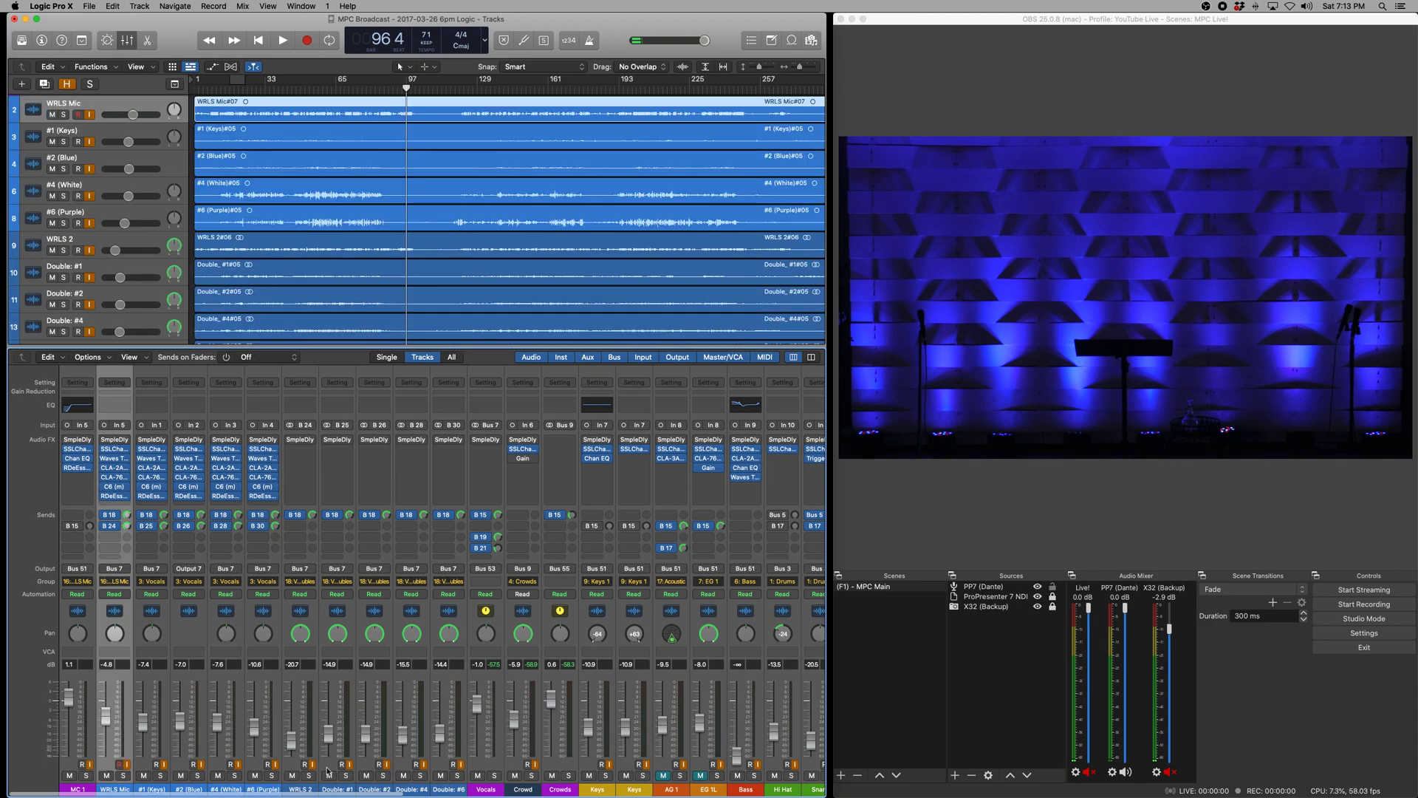
left_click(262, 768, "shift")
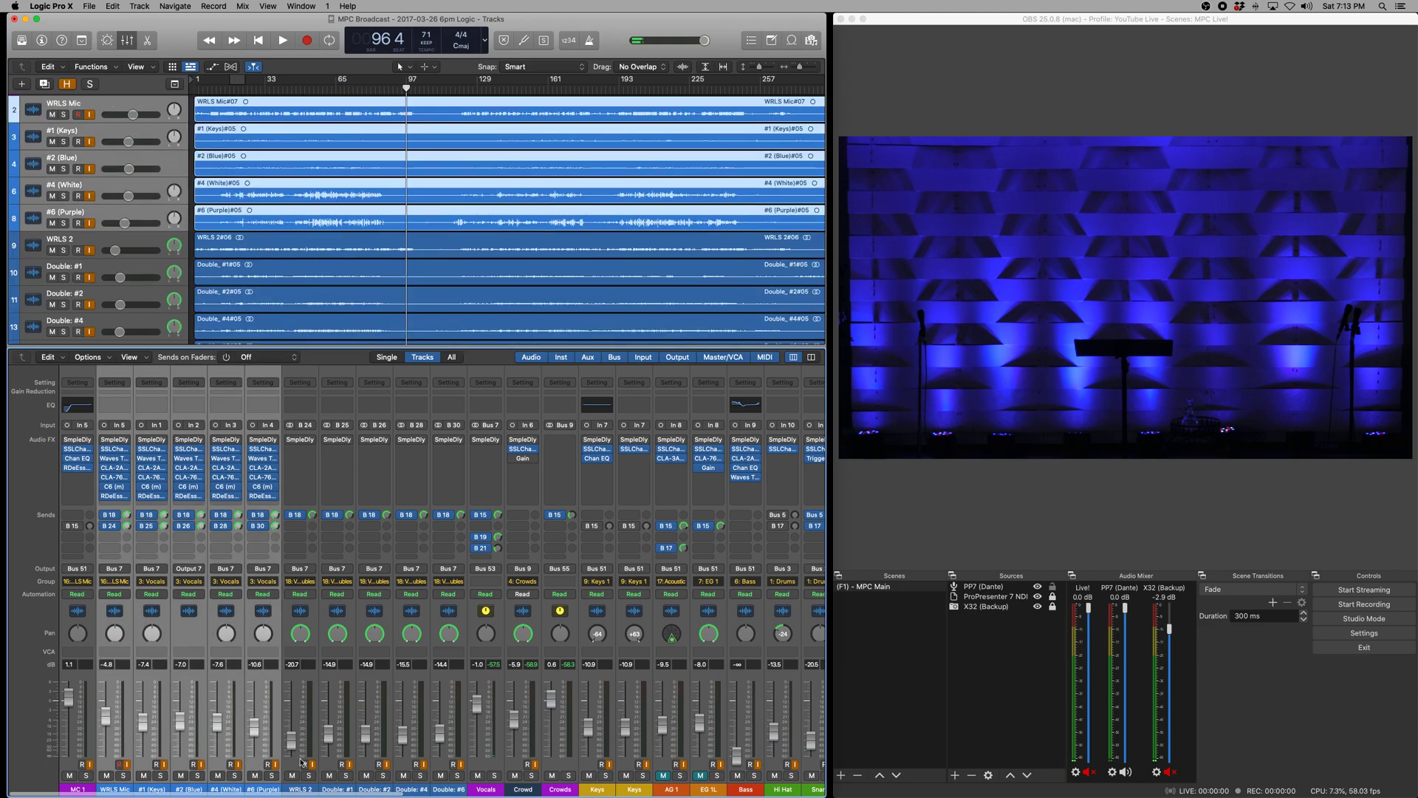
Step: Select the vocal double channels WRLS 2 through Double: #6, and separately the instrument channels from Keys through OH
left_click(290, 766)
left_click(443, 771, "shift")
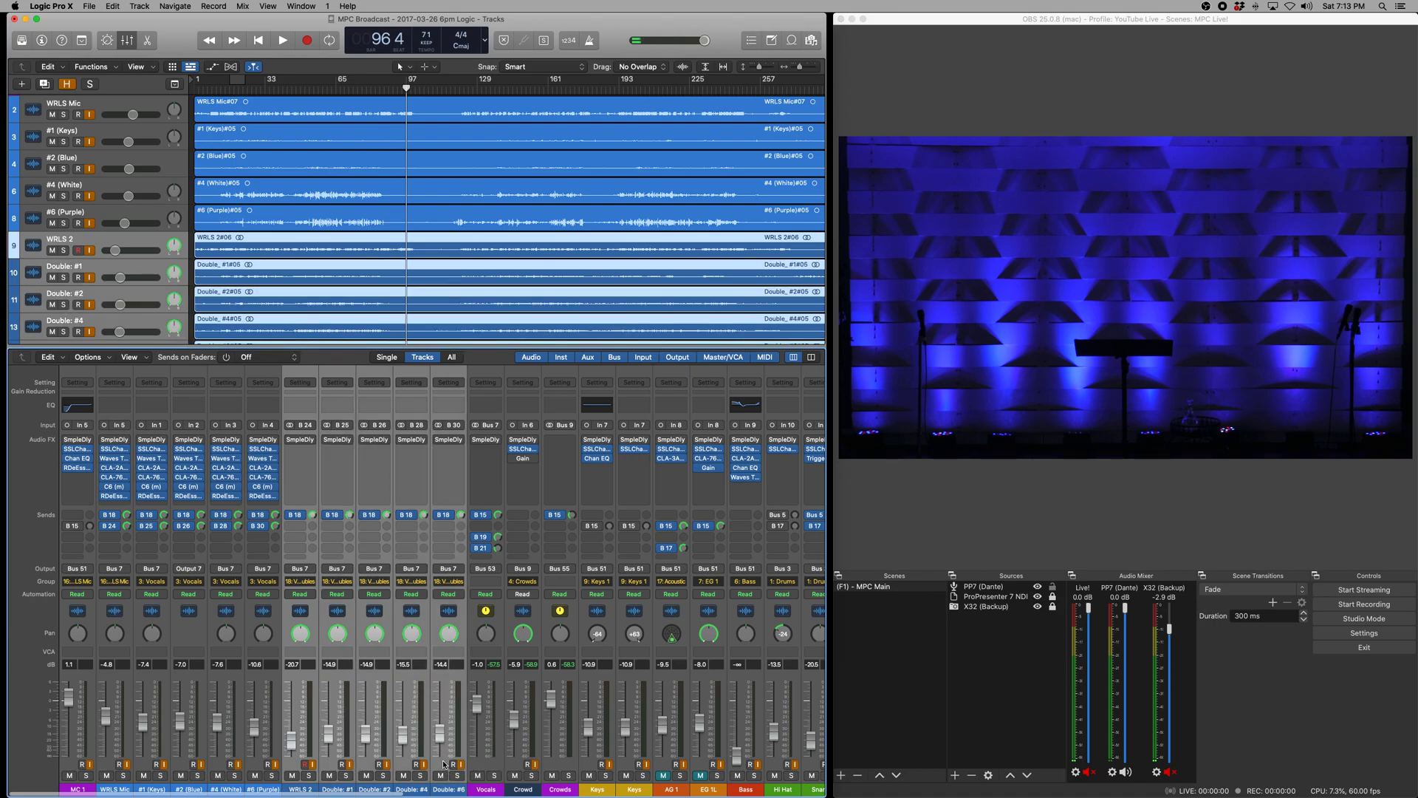
scroll(505, 759, "right", 7)
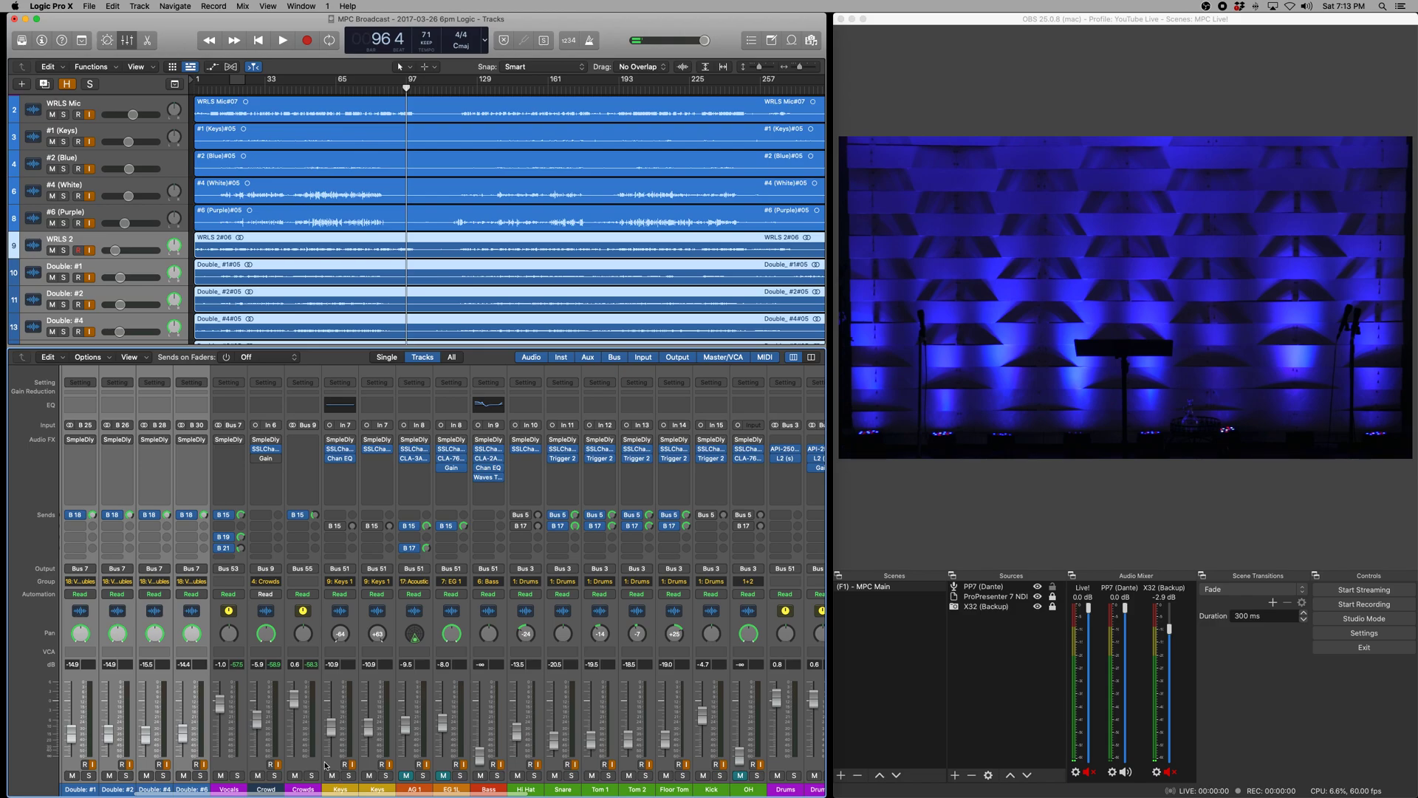
left_click(325, 765)
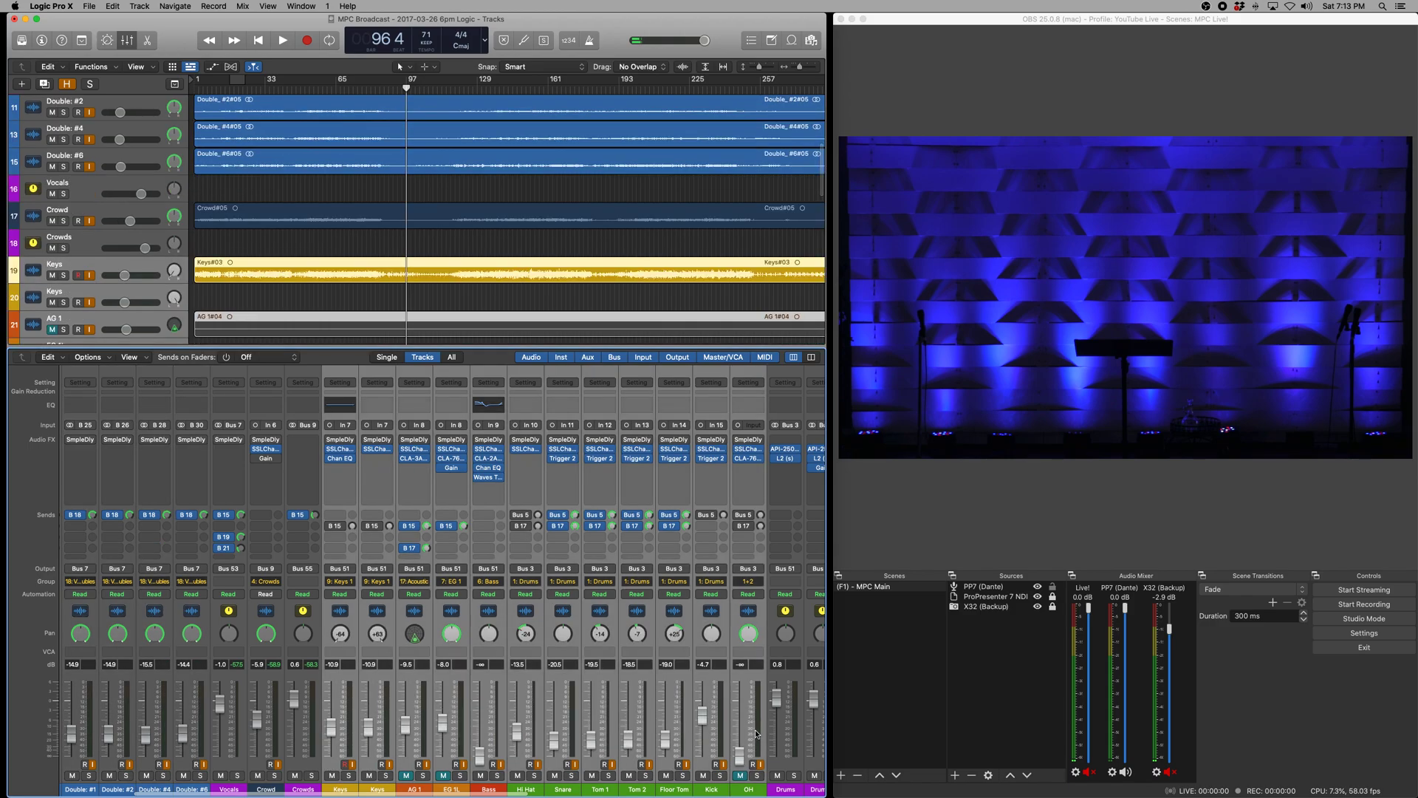
Step: Select the Computer (Input: 17/18) channel and switch to OBS to view its audio mixer
scroll(755, 733, "right", 13)
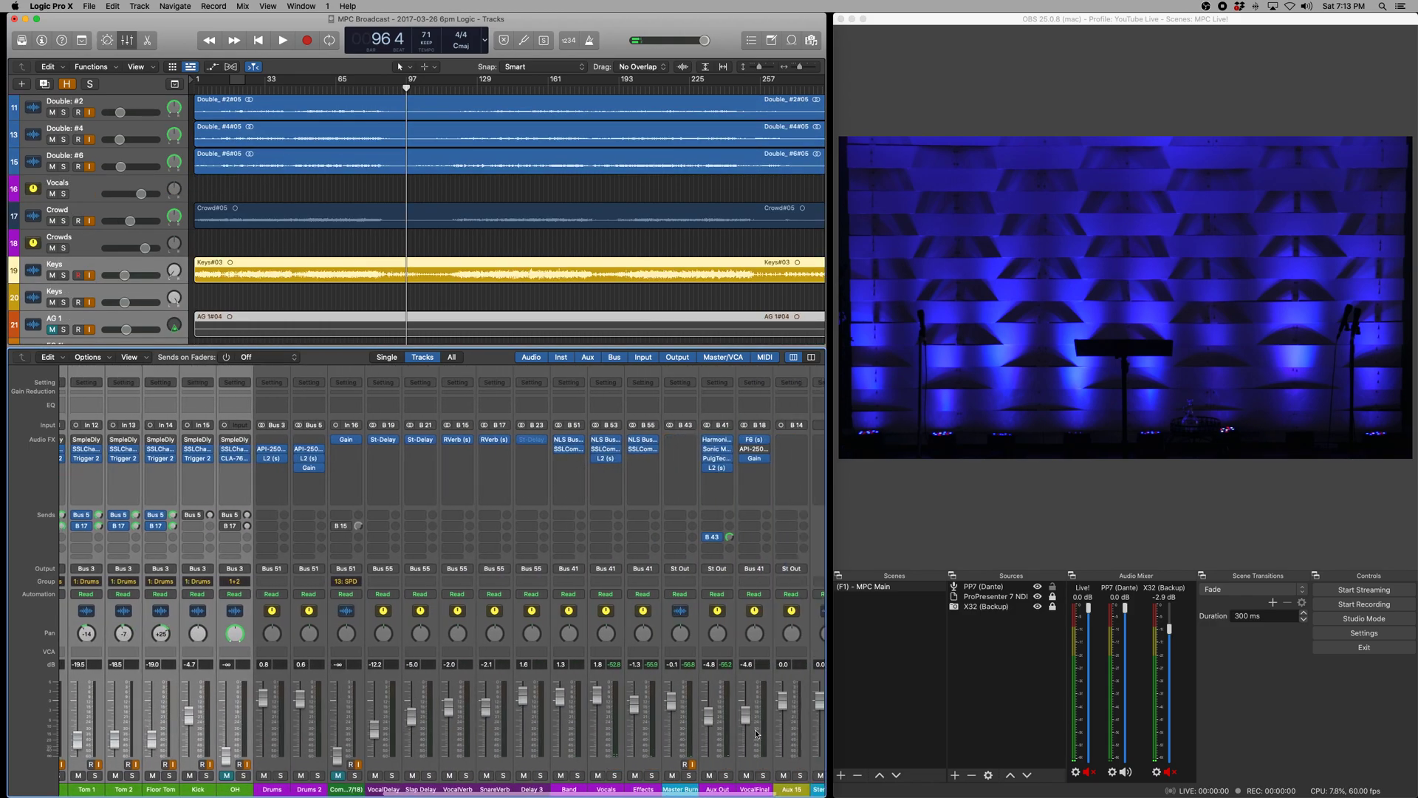
scroll(755, 733, "right", 3)
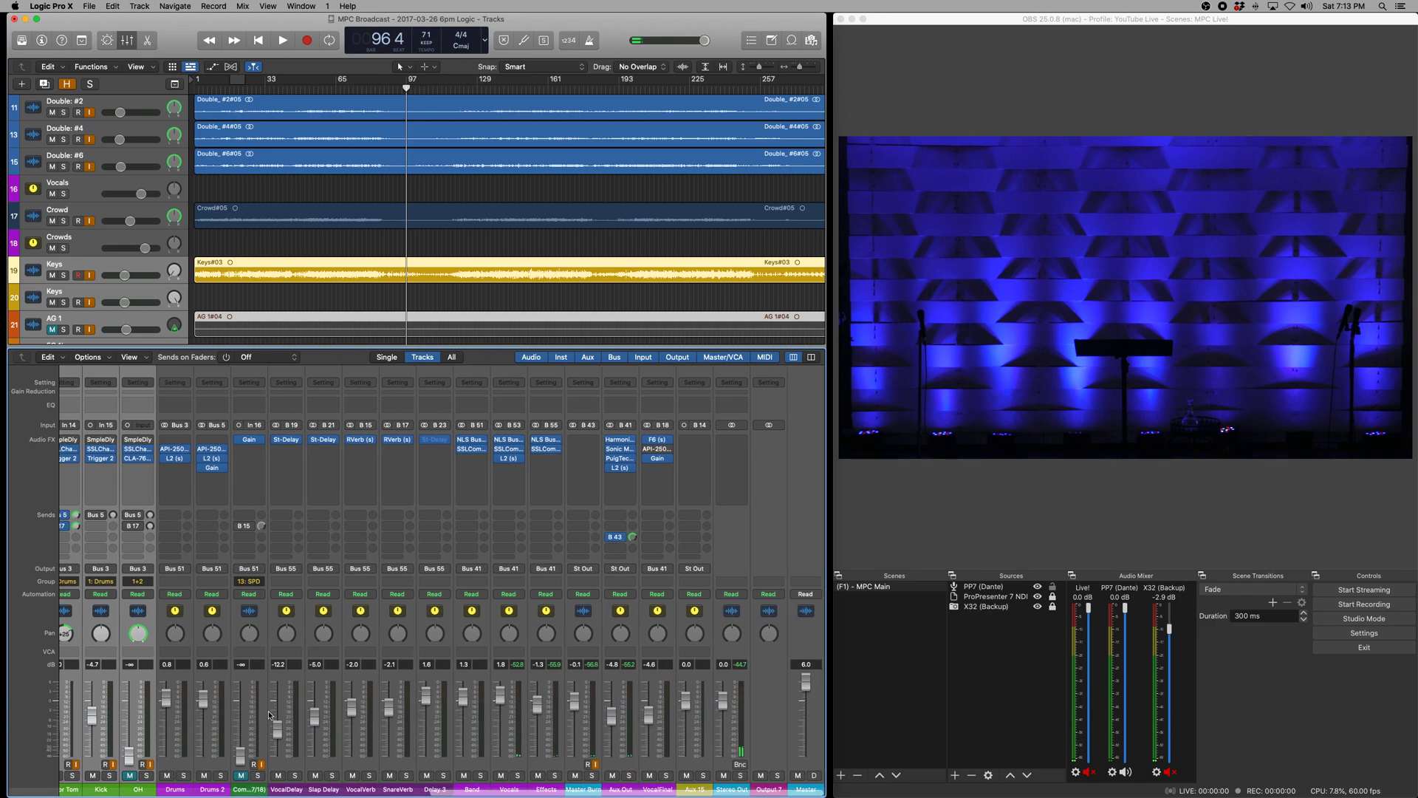
left_click(257, 713)
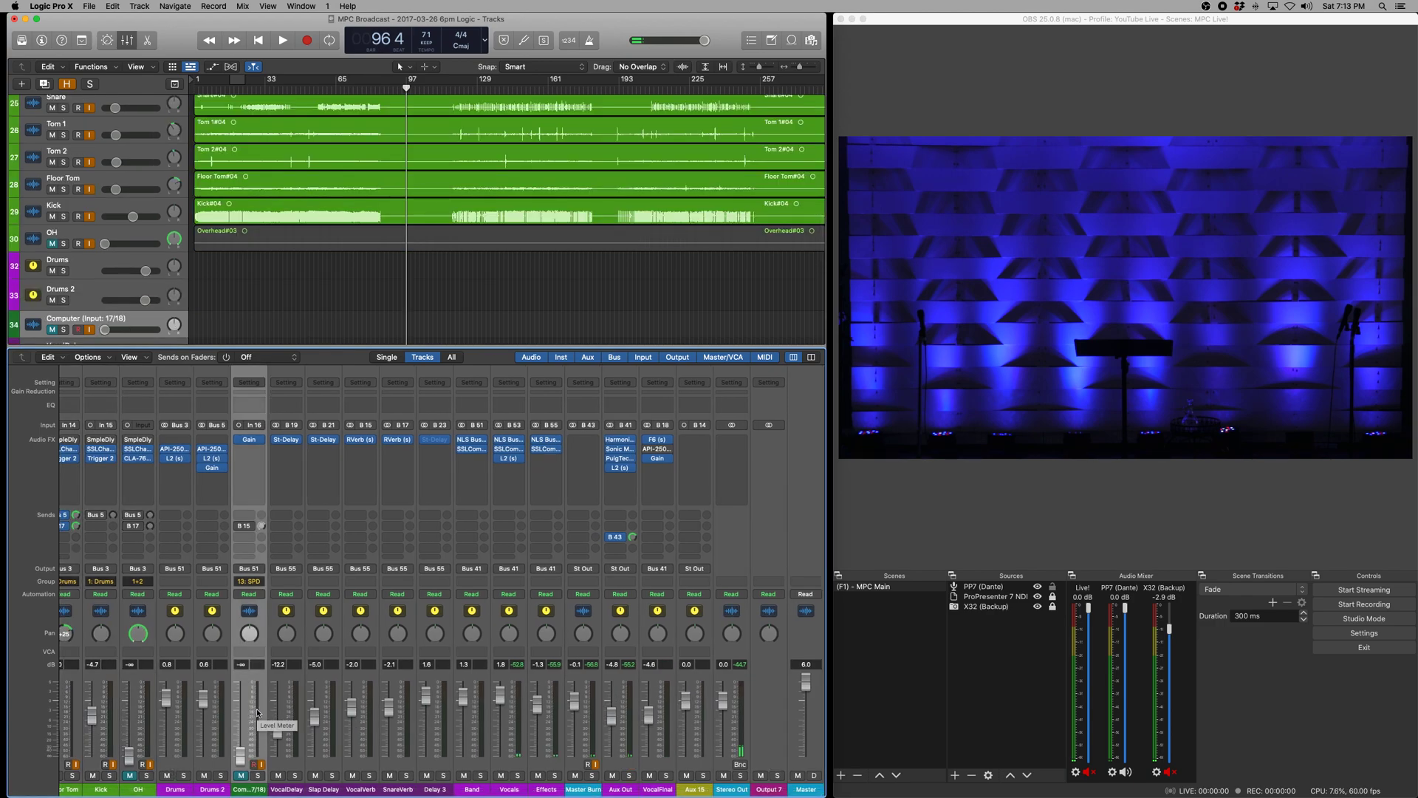
left_click(1054, 488)
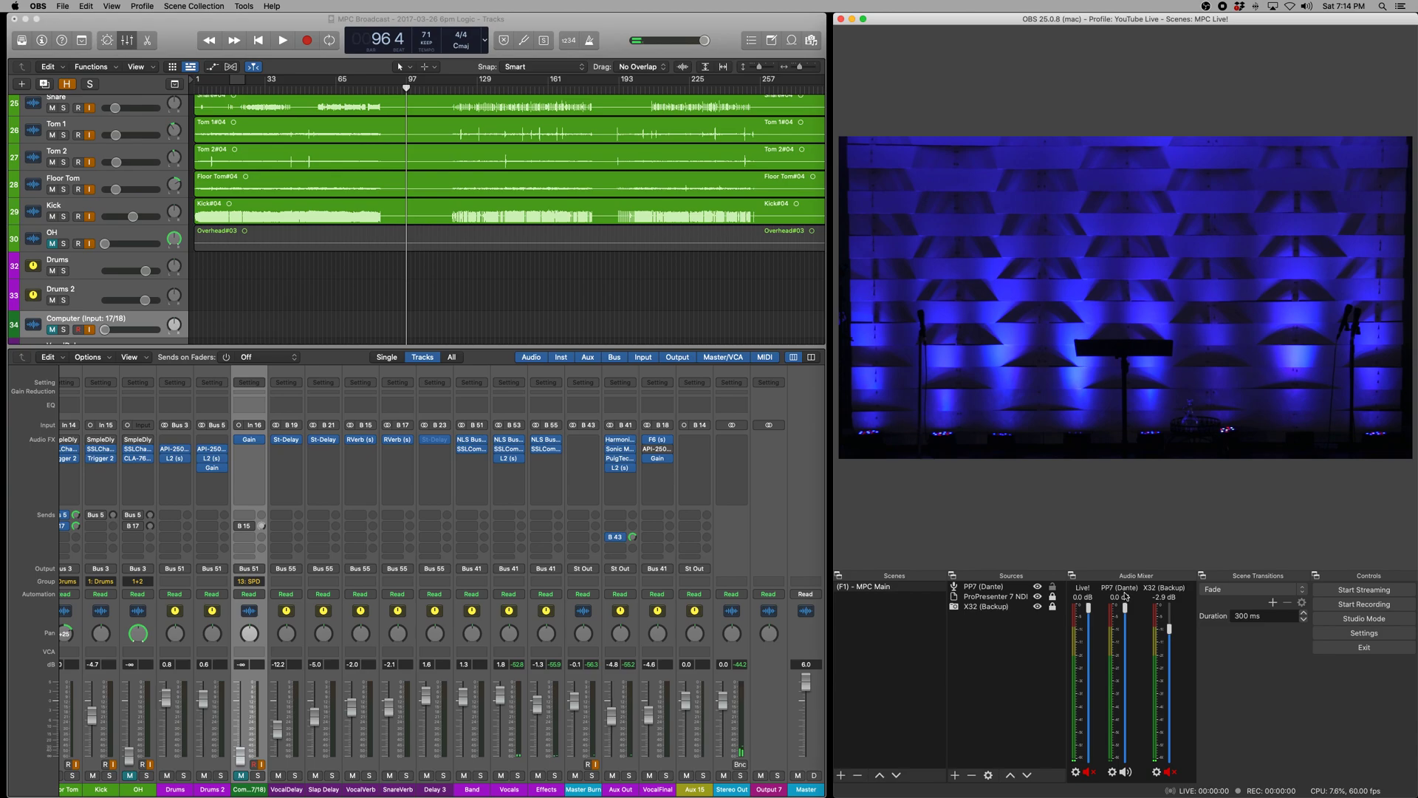
Step: Demonstrate the Computer (Input: 17/18) channel by raising its fader to -0.5 dB, toggling its mute and pulling the fader fully down
left_click_drag(241, 759, 249, 695)
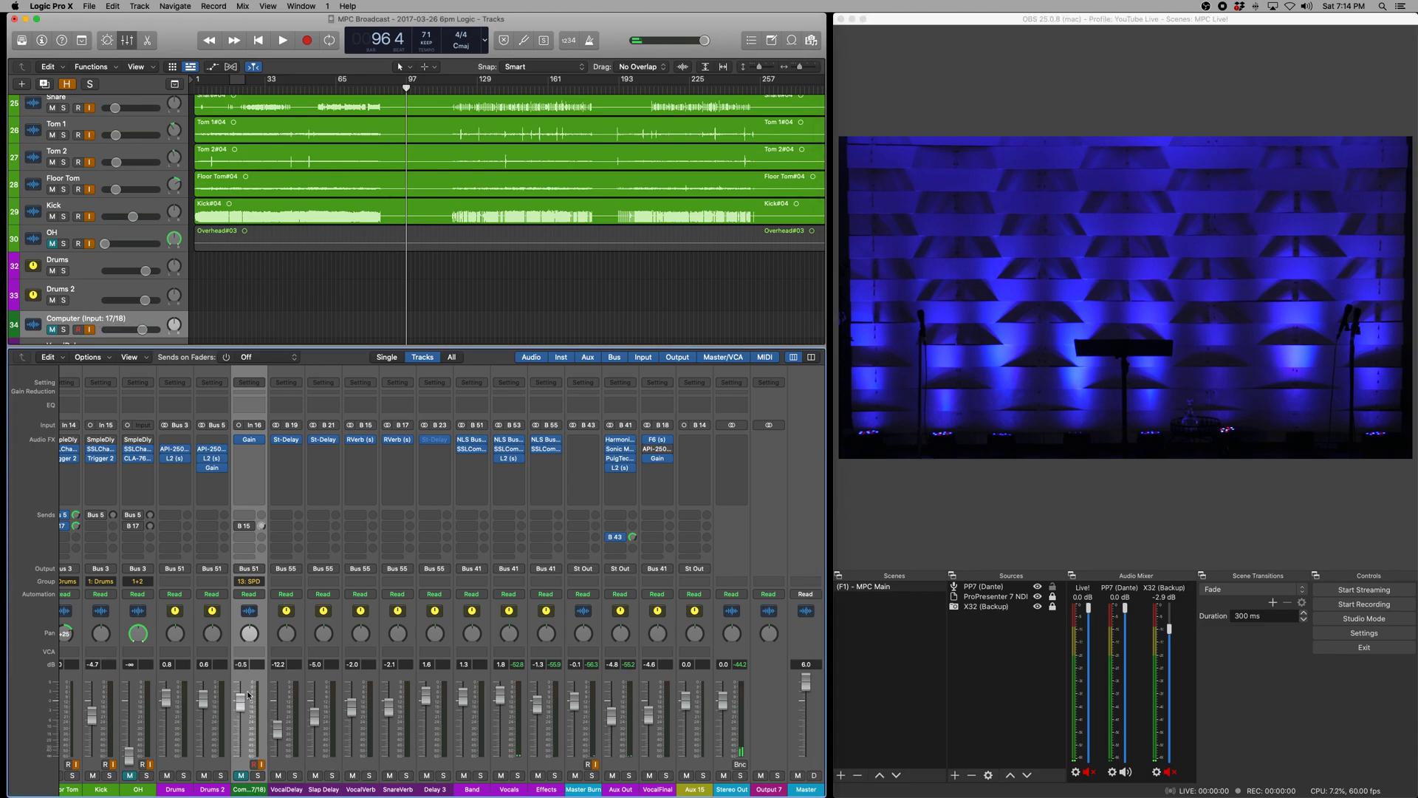
left_click(242, 776)
left_click(242, 775)
left_click_drag(240, 698, 240, 756)
left_click(242, 776)
left_click(242, 775)
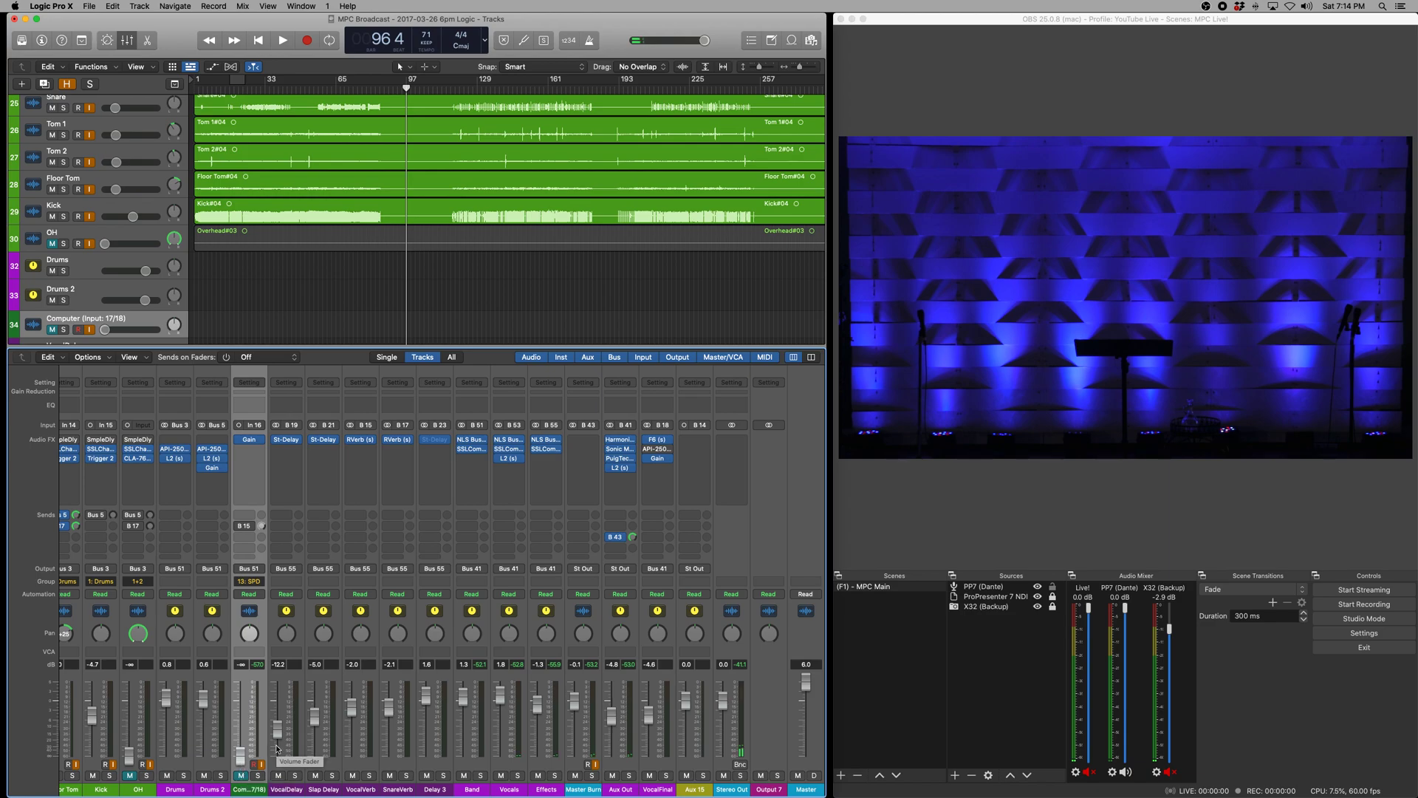
Step: Switch to OBS and inspect the MPC Main scene with its X32 (Backup), ProPresenter 7 NDI and PP7 (Dante) sources
left_click(1014, 698)
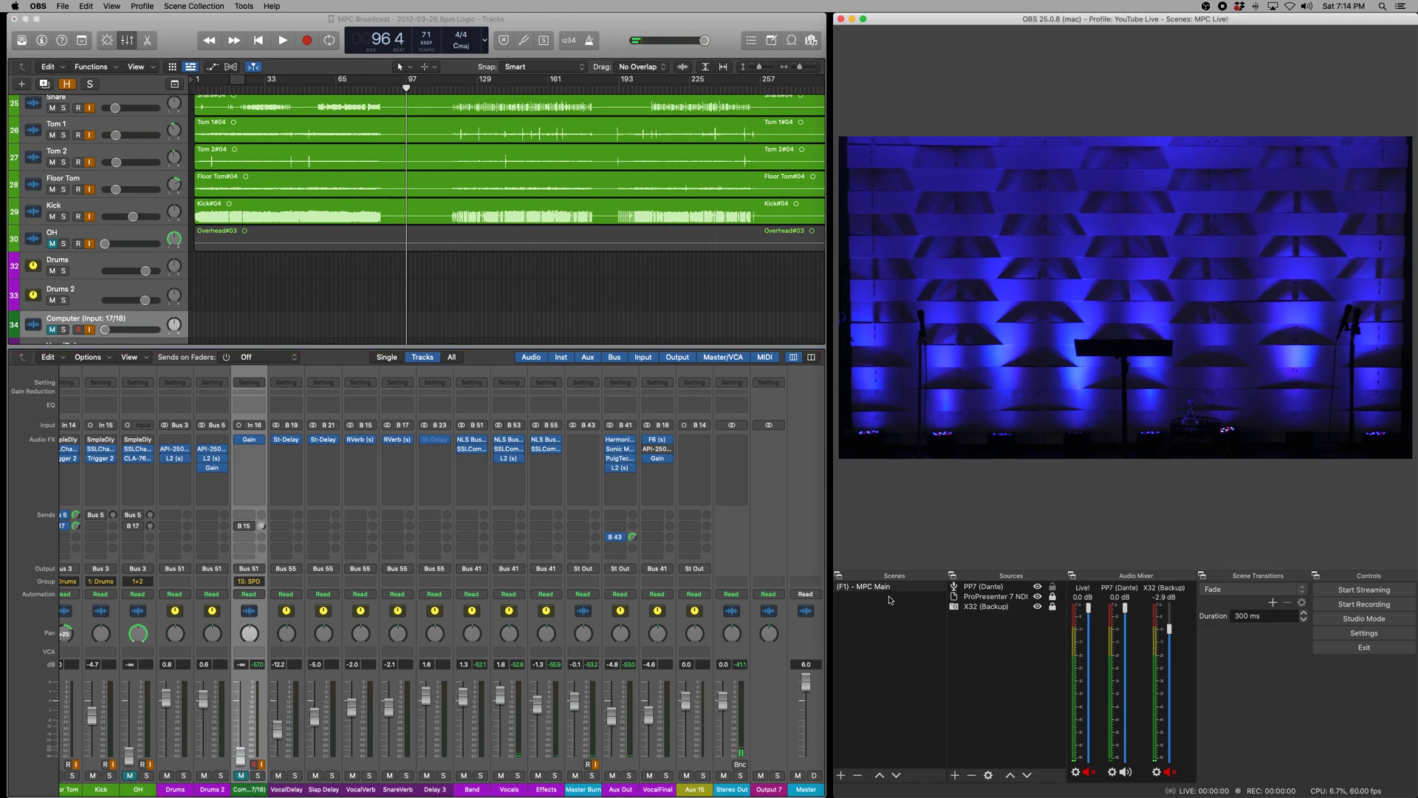
left_click(894, 588)
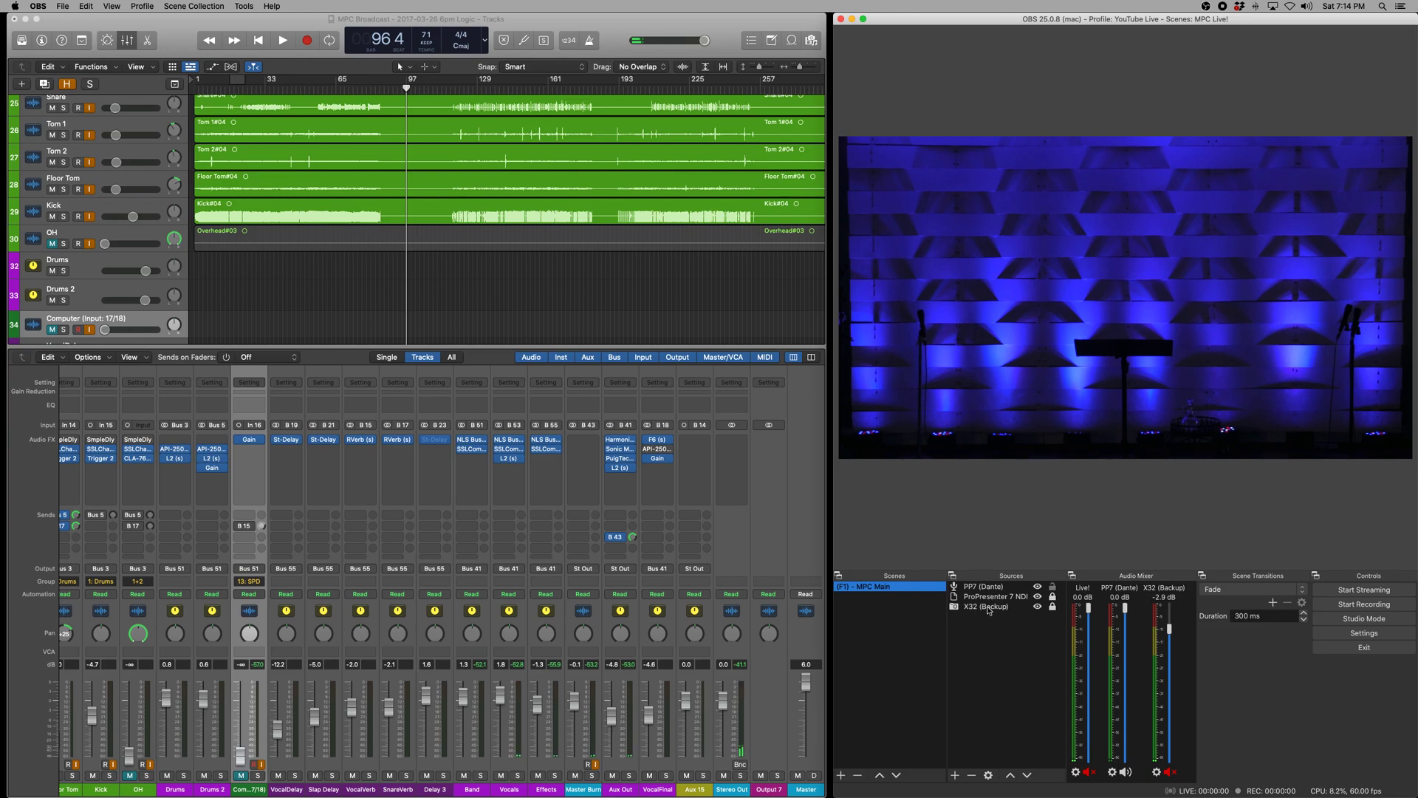
left_click(988, 608)
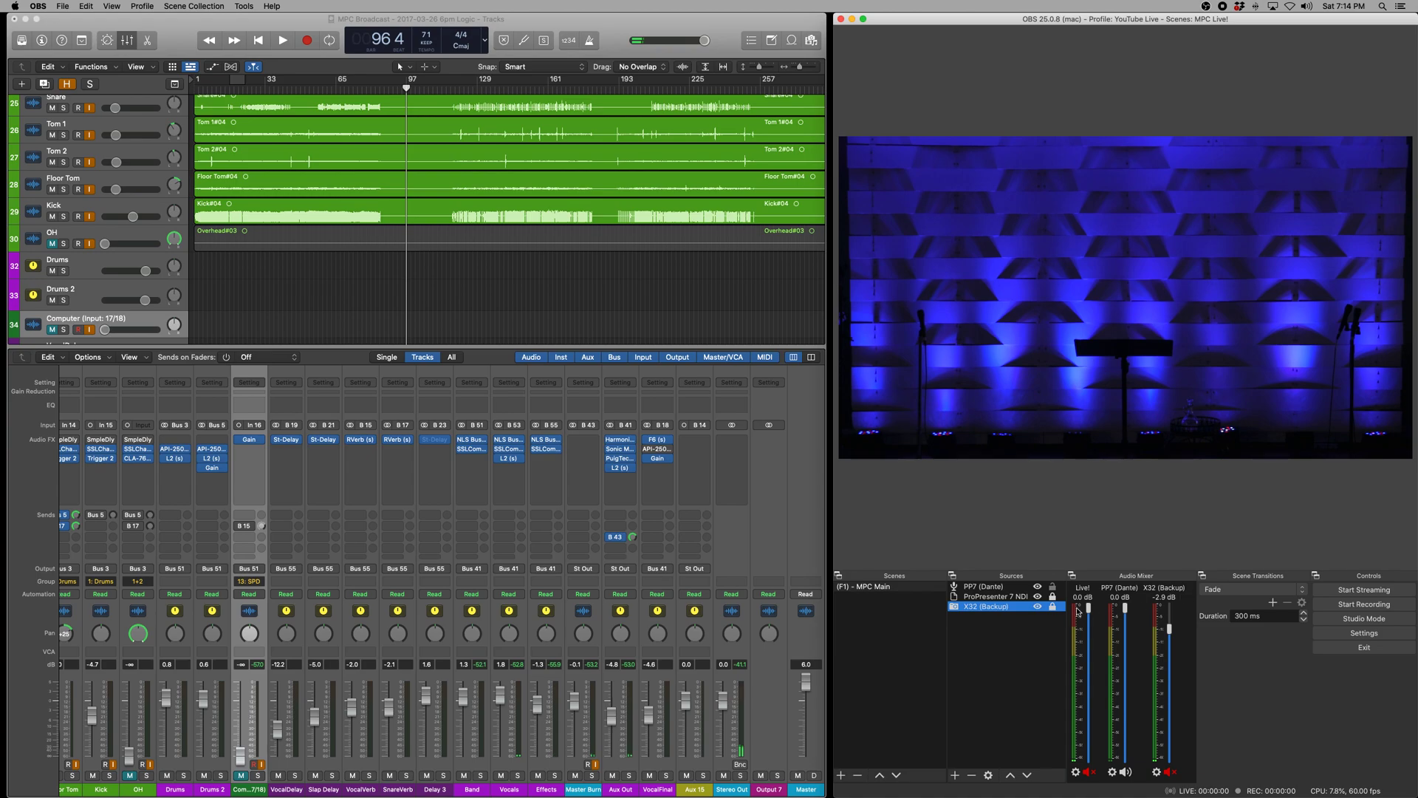
left_click(986, 598)
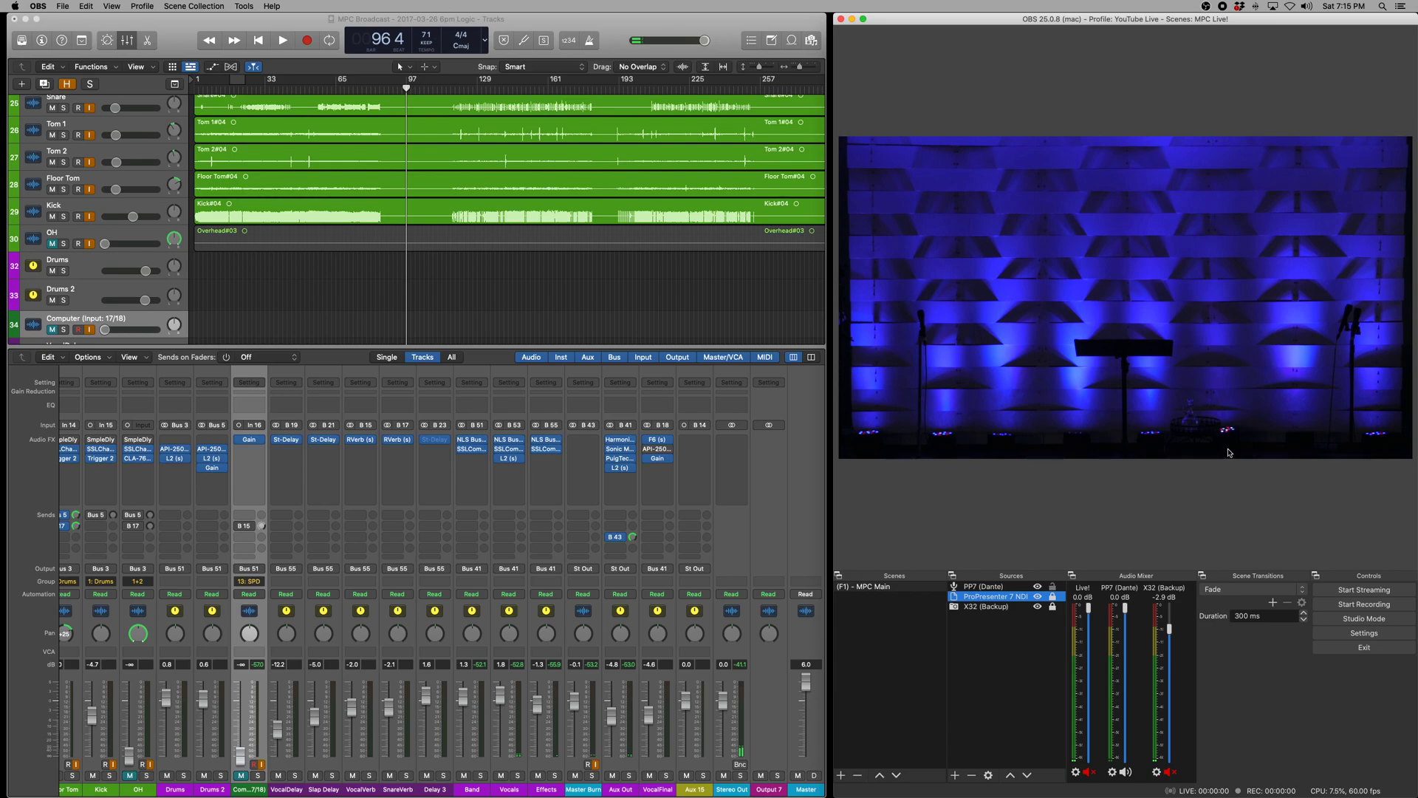
left_click(991, 587)
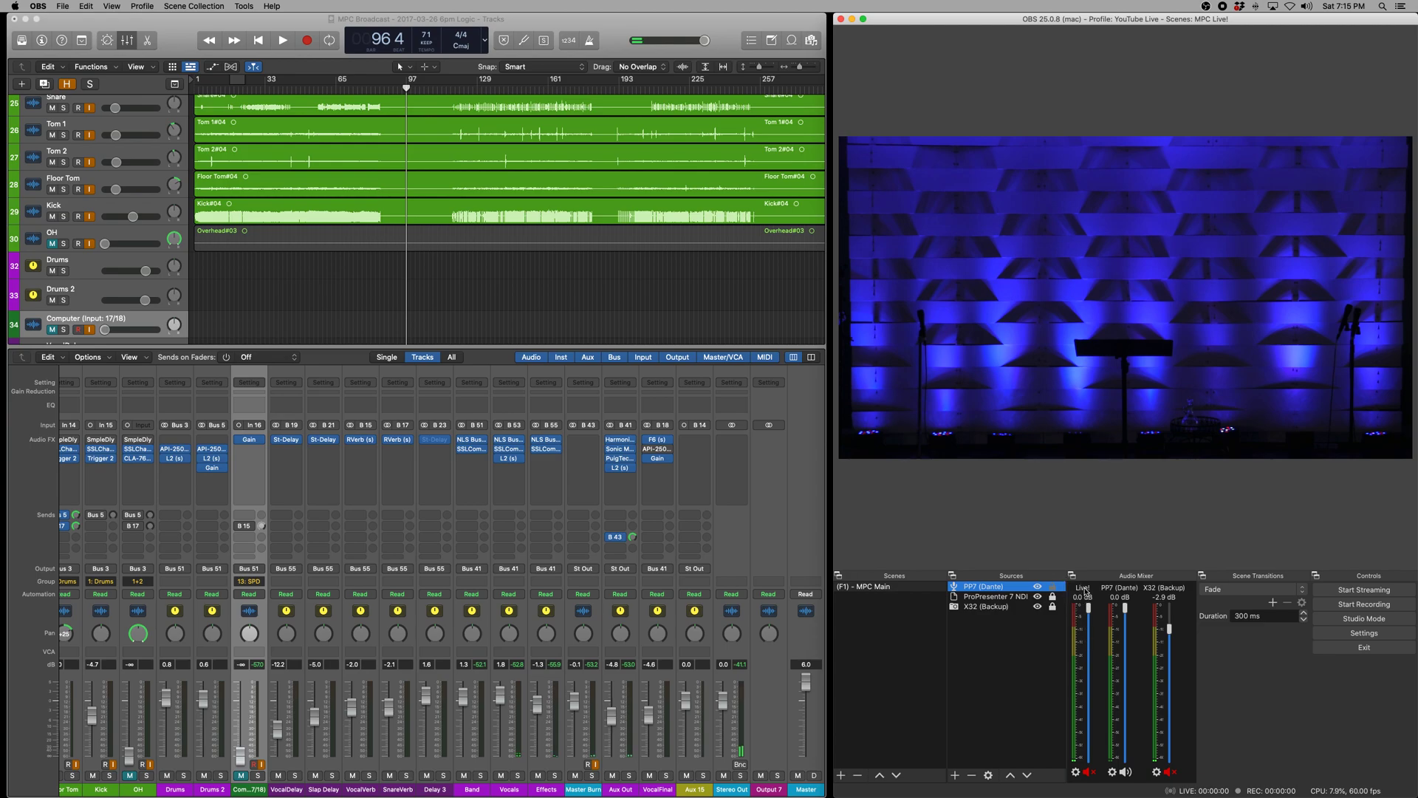
left_click(1085, 591)
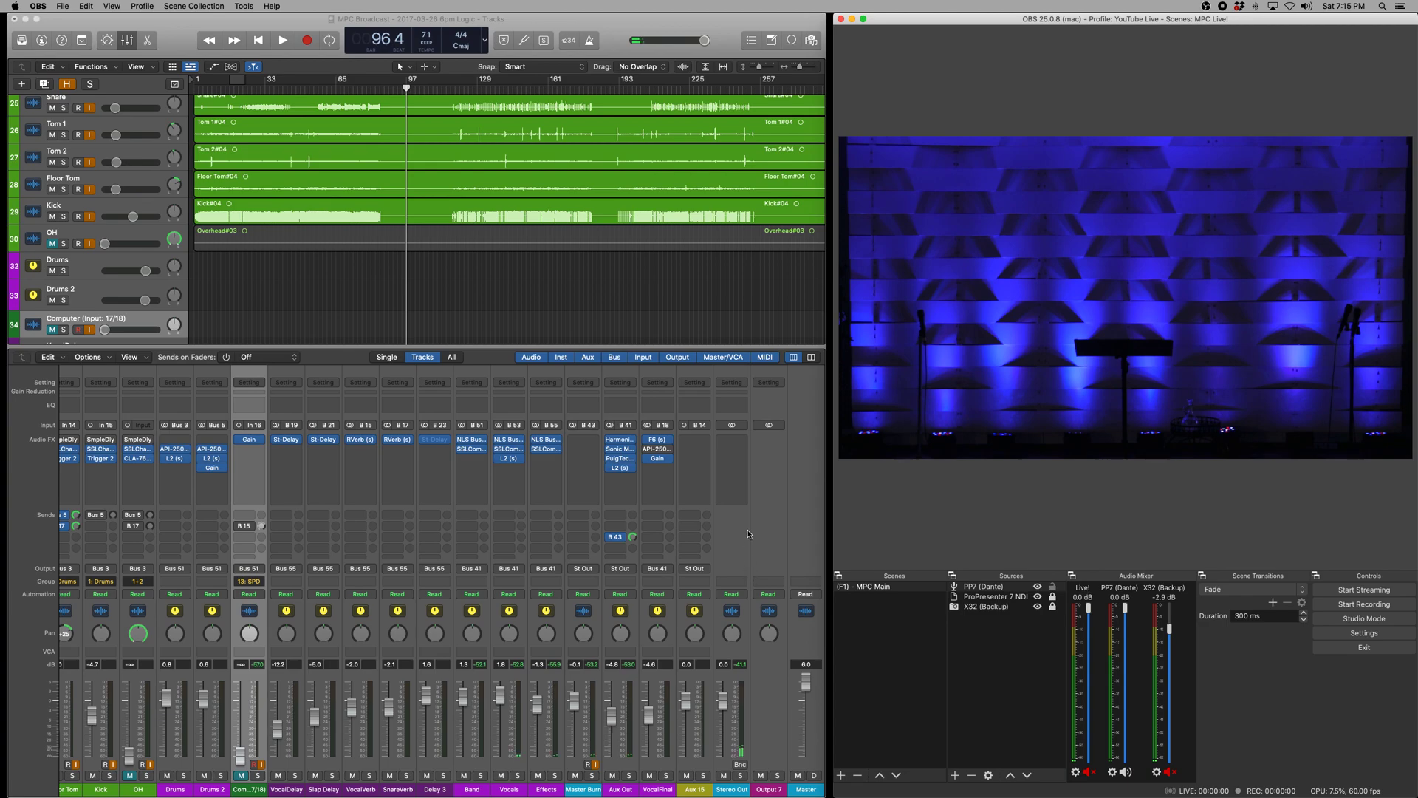
Step: Compare the Live! fader in the OBS audio mixer with the vocal and instrument channels in Logic Pro X
left_click(747, 343)
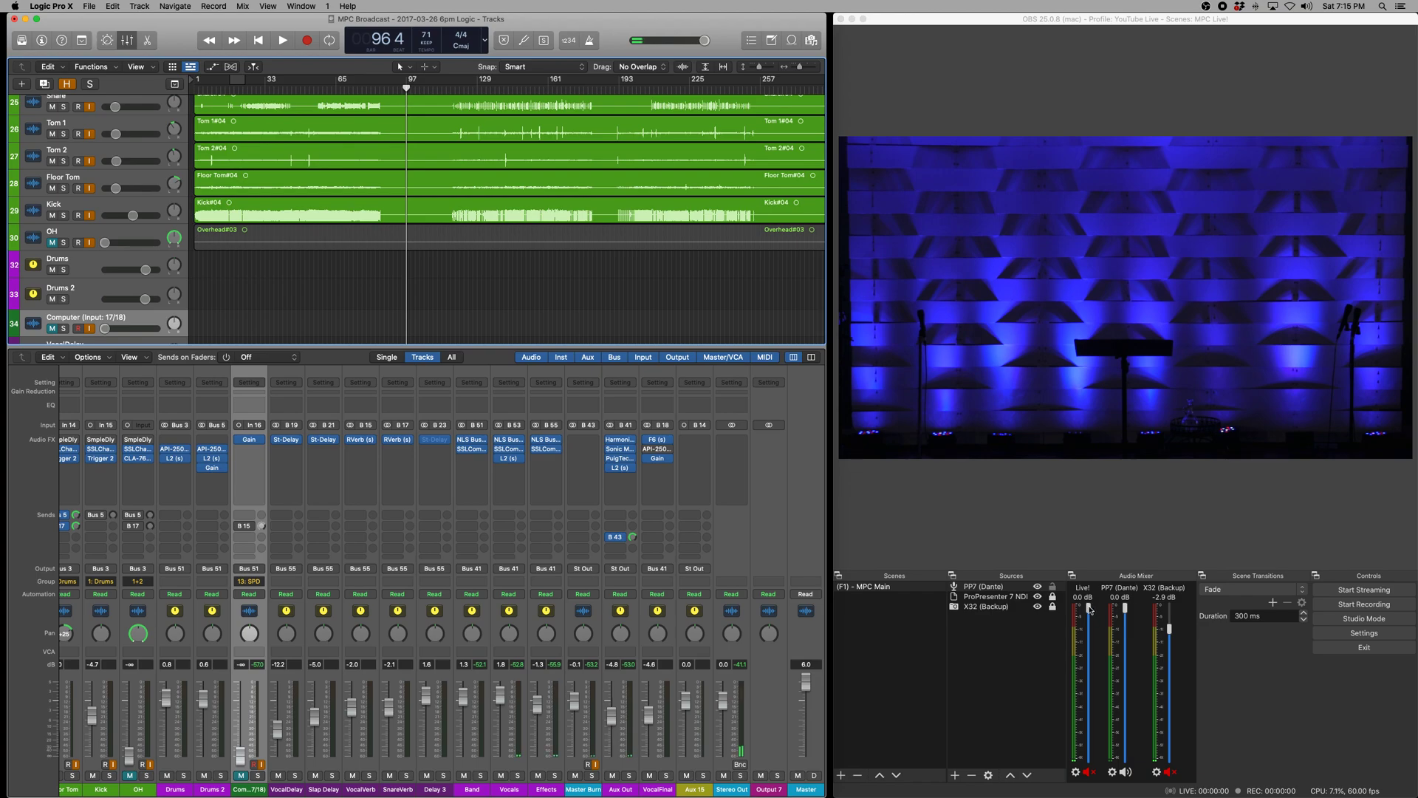
mouse_move(1091, 608)
left_mouse_down()
mouse_move(1095, 688)
mouse_move(1090, 604)
left_mouse_up()
scroll(604, 726, "left", 15)
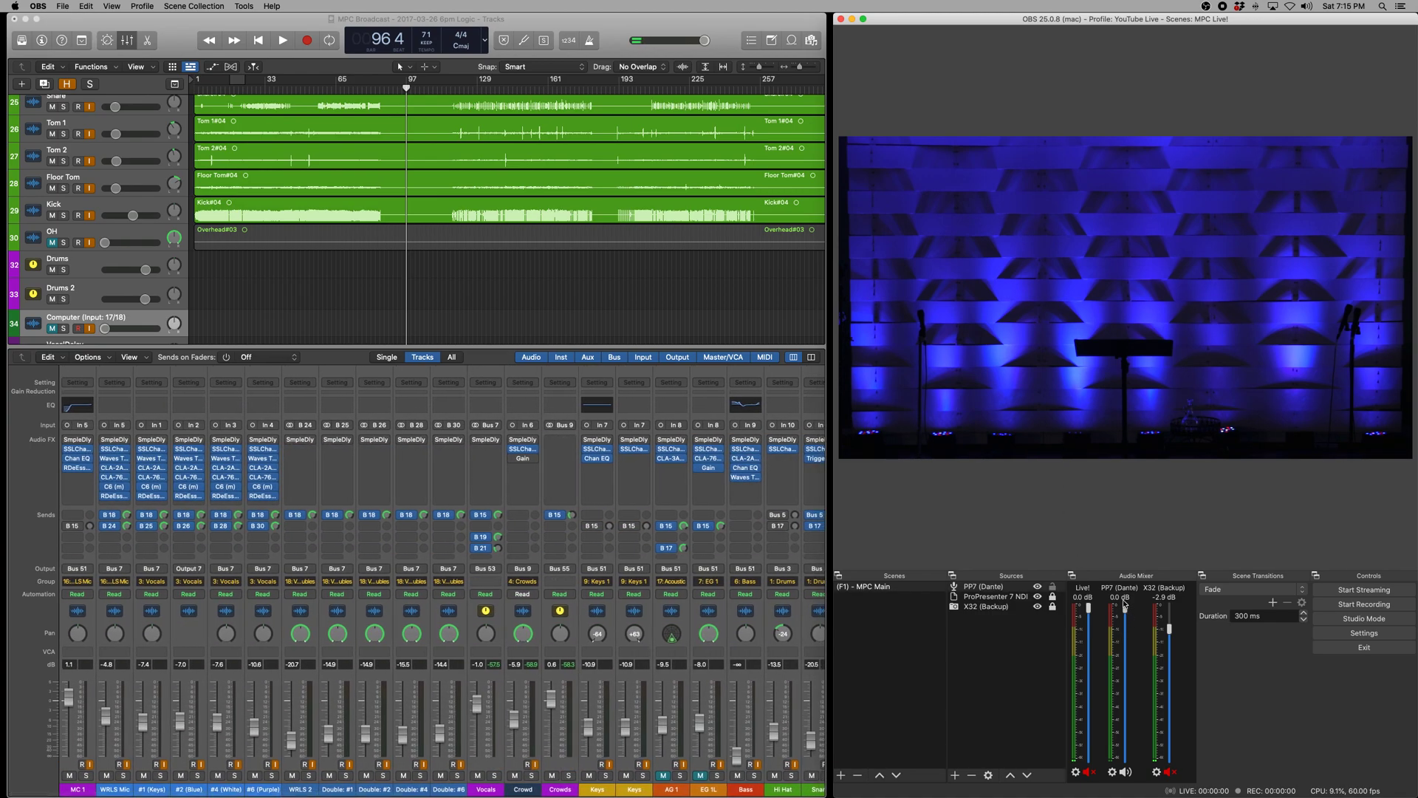
mouse_move(1090, 611)
left_mouse_down()
mouse_move(1090, 641)
mouse_move(1090, 605)
left_mouse_up()
left_click(486, 362)
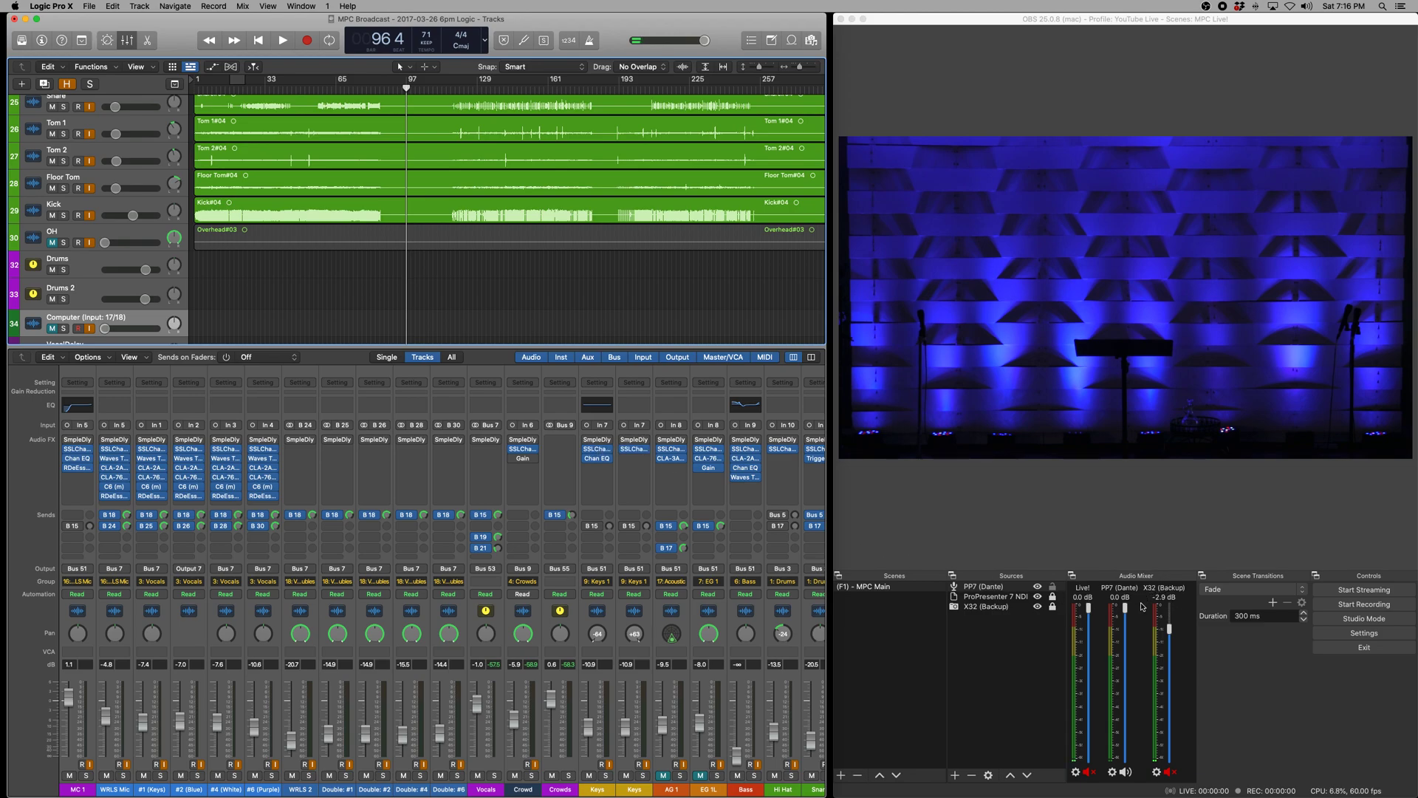
Step: Unmute the X32 (Backup) source in the OBS audio mixer and raise its level to -2.5 dB
left_click(1170, 772)
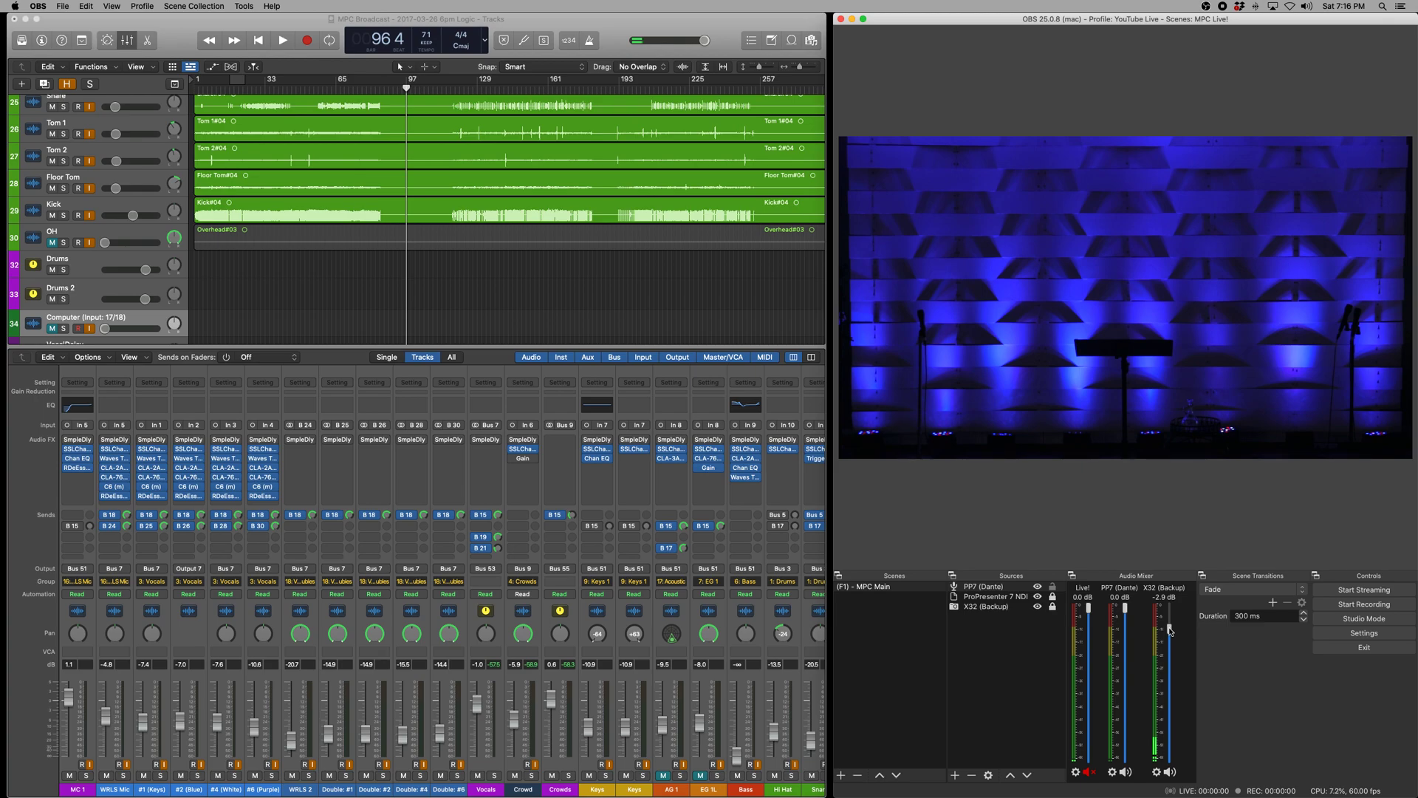
left_click_drag(1169, 629, 1169, 626)
Step: Switch back to Logic Pro X and review the mixer channels starting from MC 1
left_click(493, 360)
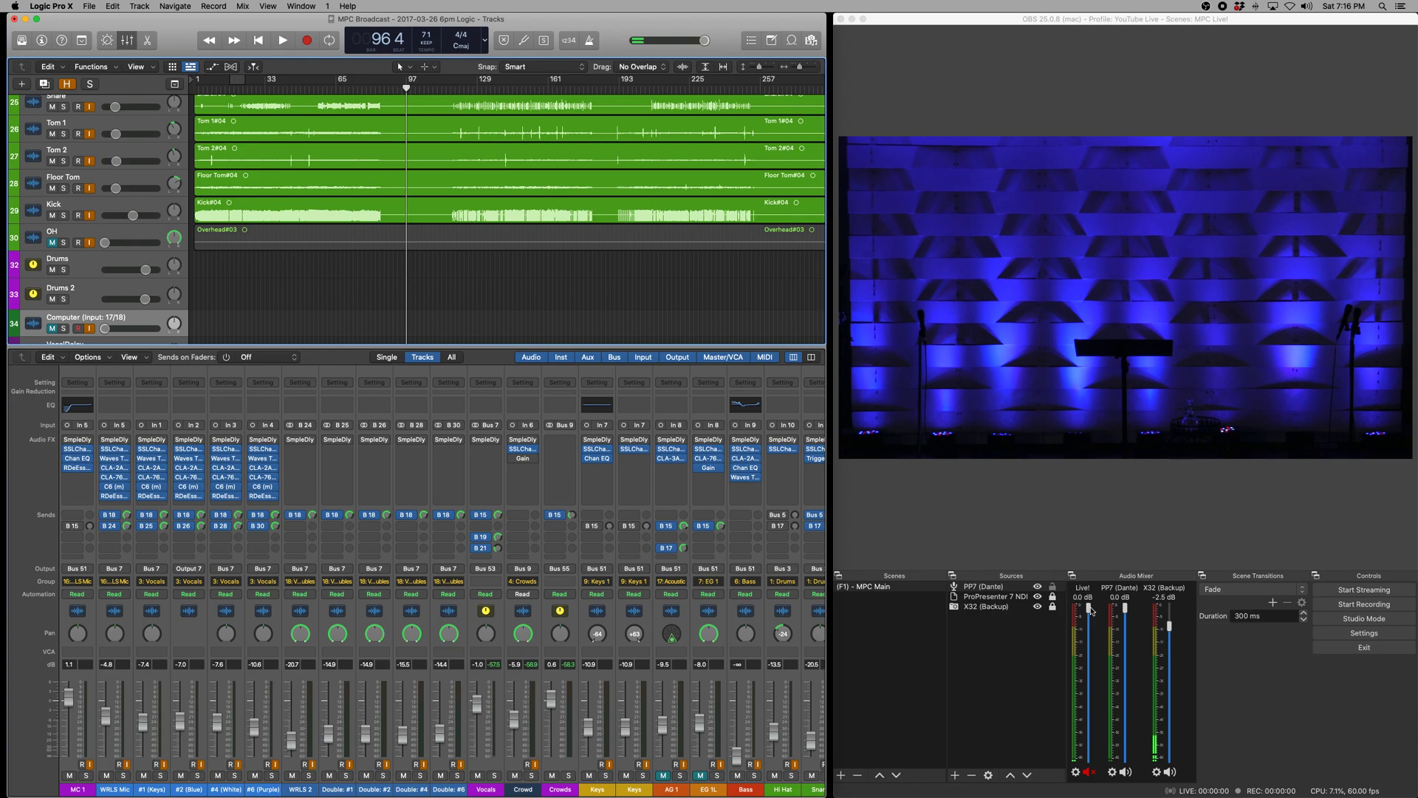
scroll(446, 653, "left", 2)
scroll(445, 653, "right", 2)
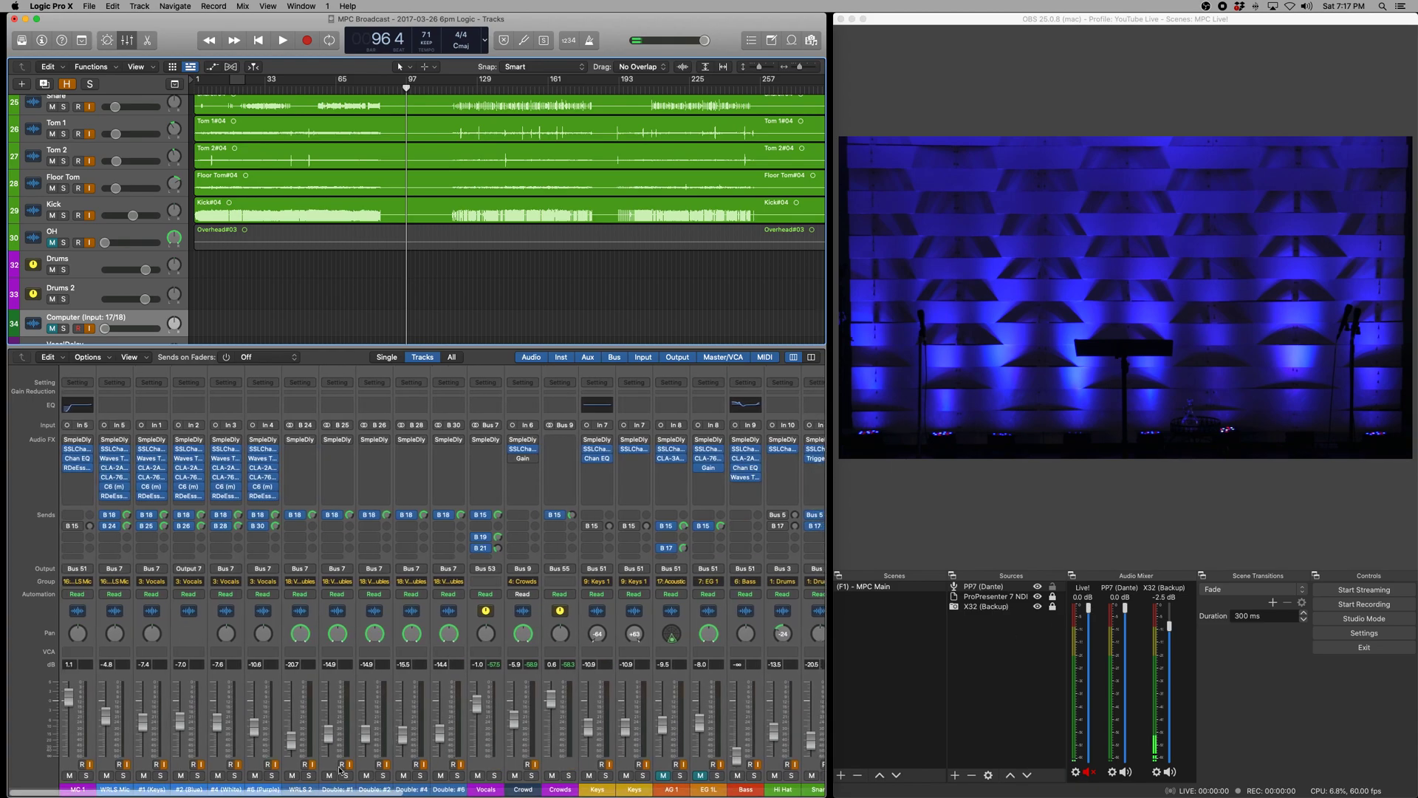
Step: Review the vocal channels from WRLS Mic to Double: #6, followed by the instrument and drum channels in the mixer
left_click(131, 755)
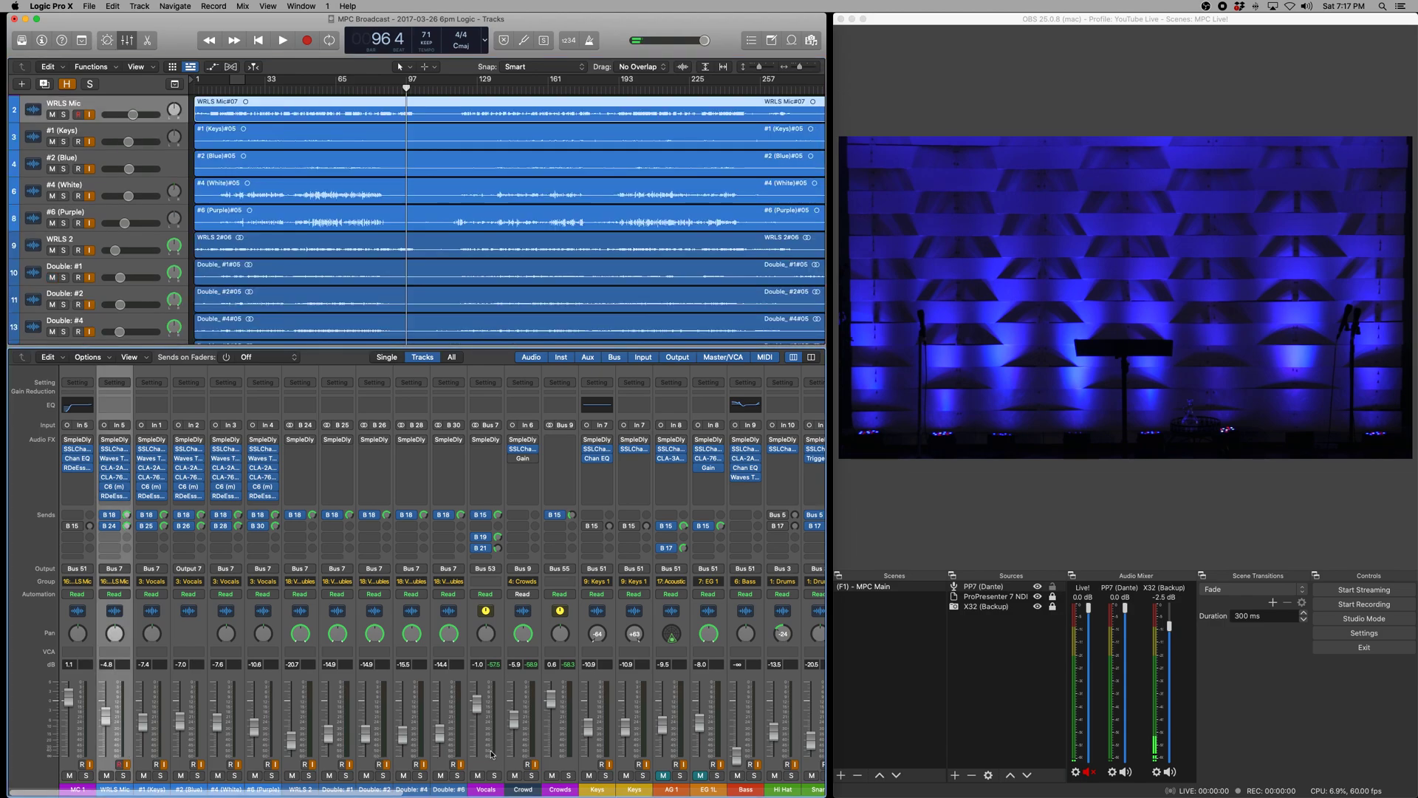
left_click(456, 754)
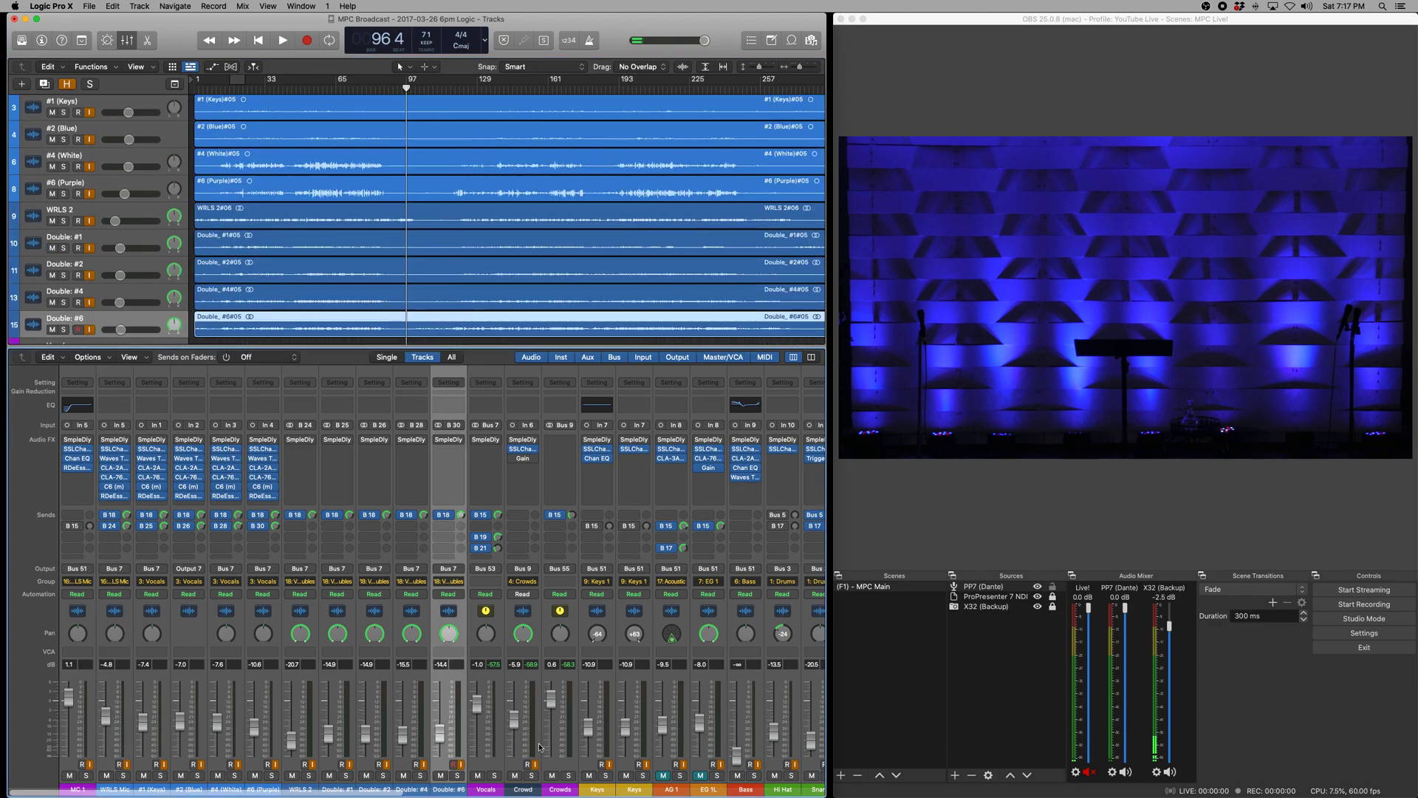
scroll(540, 747, "right", 8)
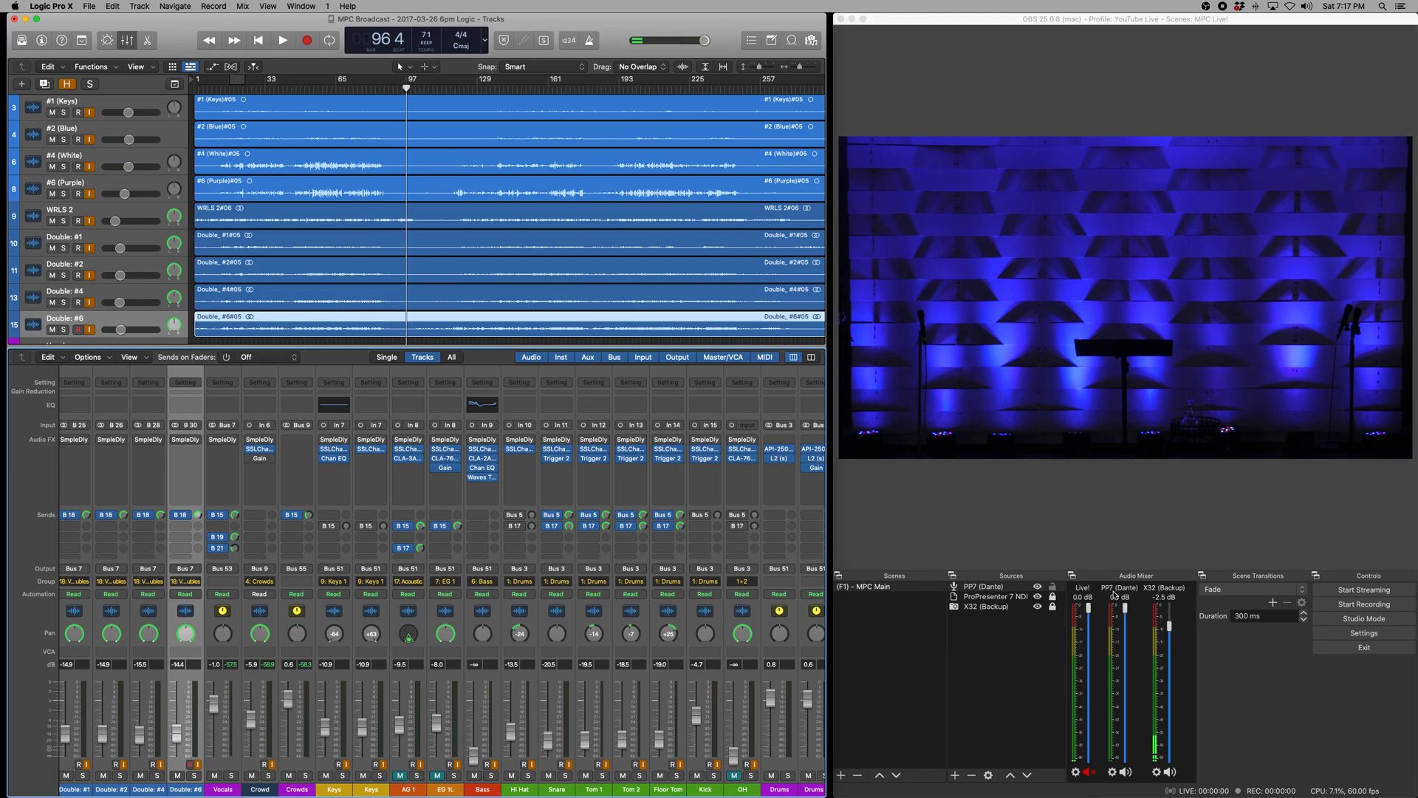
Step: Switch to OBS and sweep the Live! fader fully down and back up to 0.0 dB twice
left_click(1345, 592)
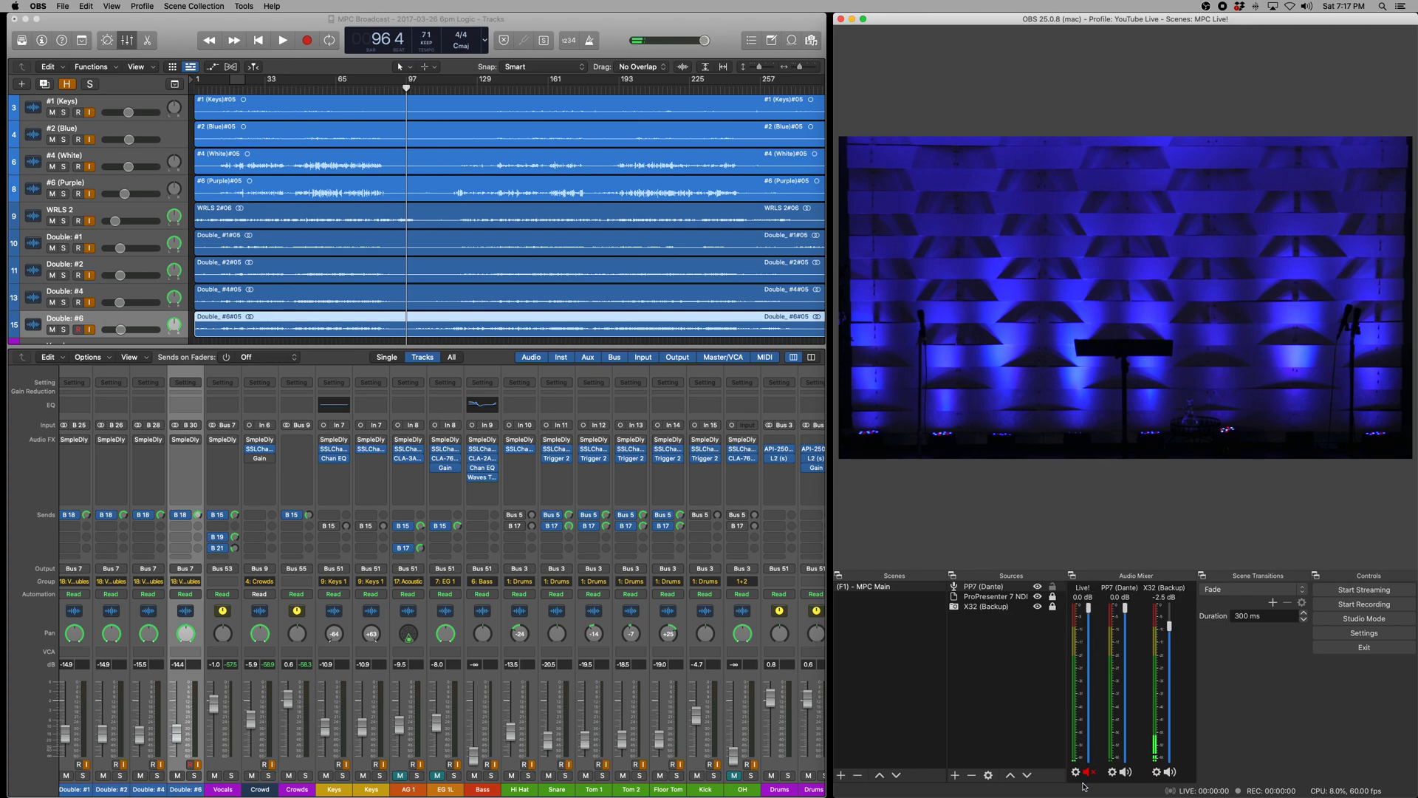
left_click_drag(1089, 607, 1089, 759)
left_click_drag(1088, 757, 1088, 609)
left_click_drag(1088, 607, 1088, 759)
left_click_drag(1088, 758, 1095, 593)
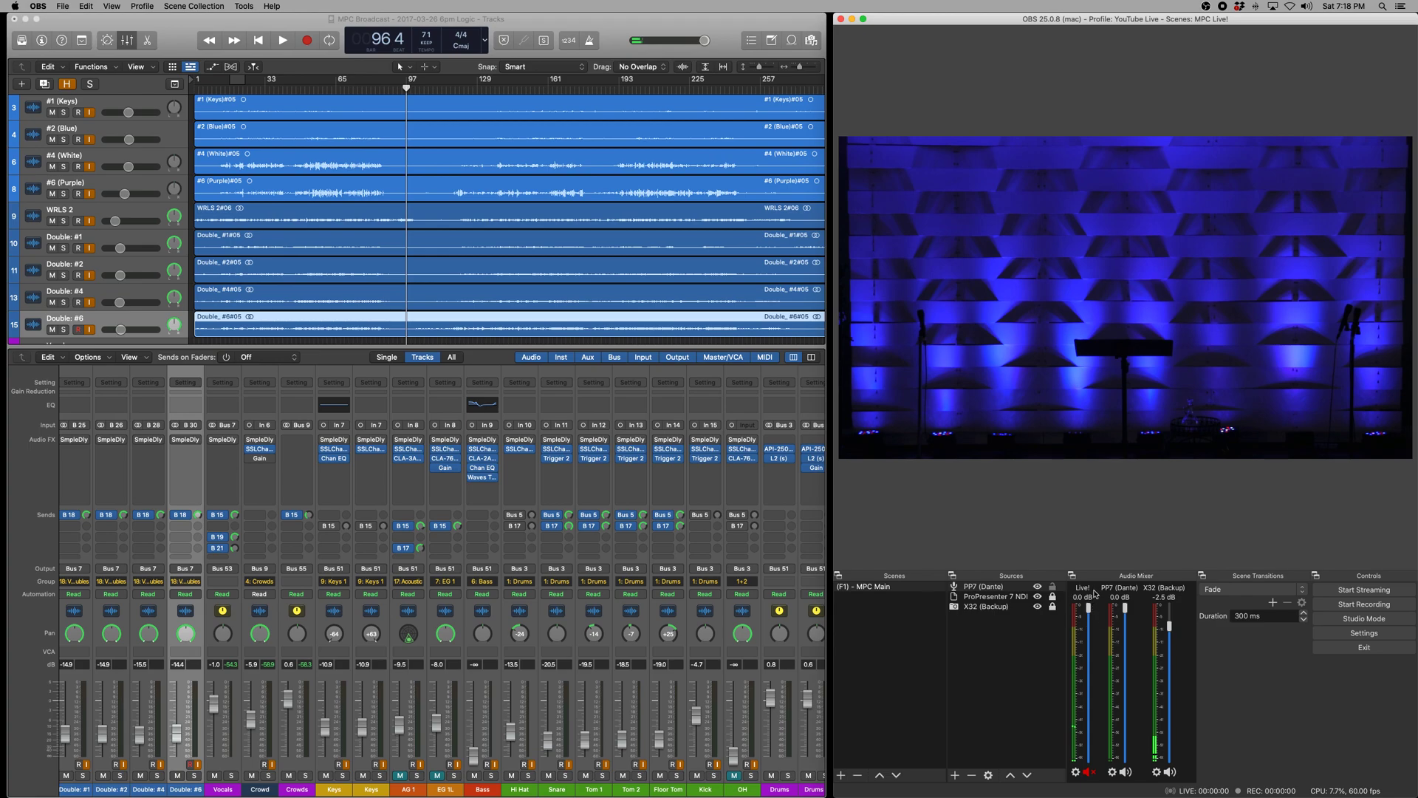
Step: Unmute the Live! source and mute the X32 (Backup) source in the OBS audio mixer
left_click(1091, 771)
left_click(1170, 771)
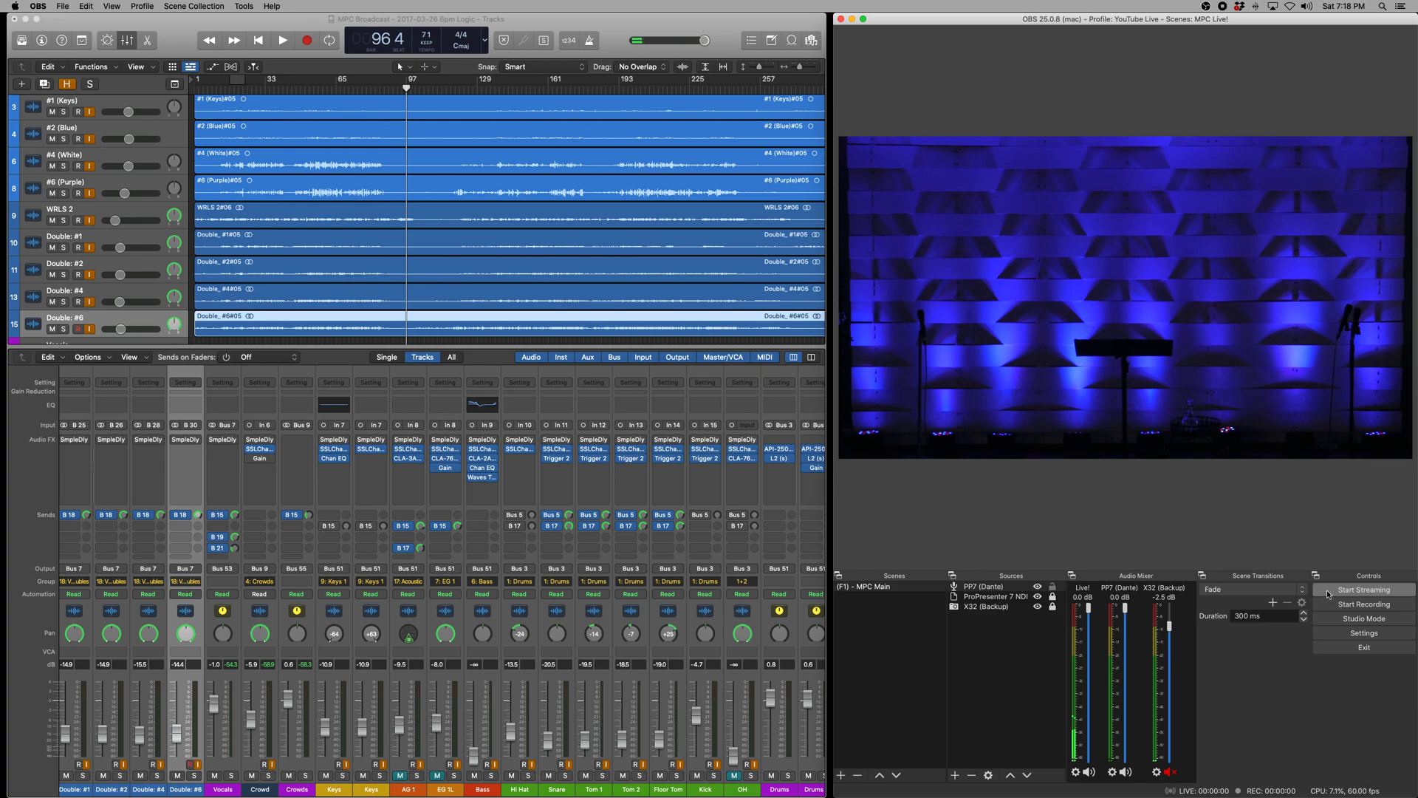
left_click(1356, 589)
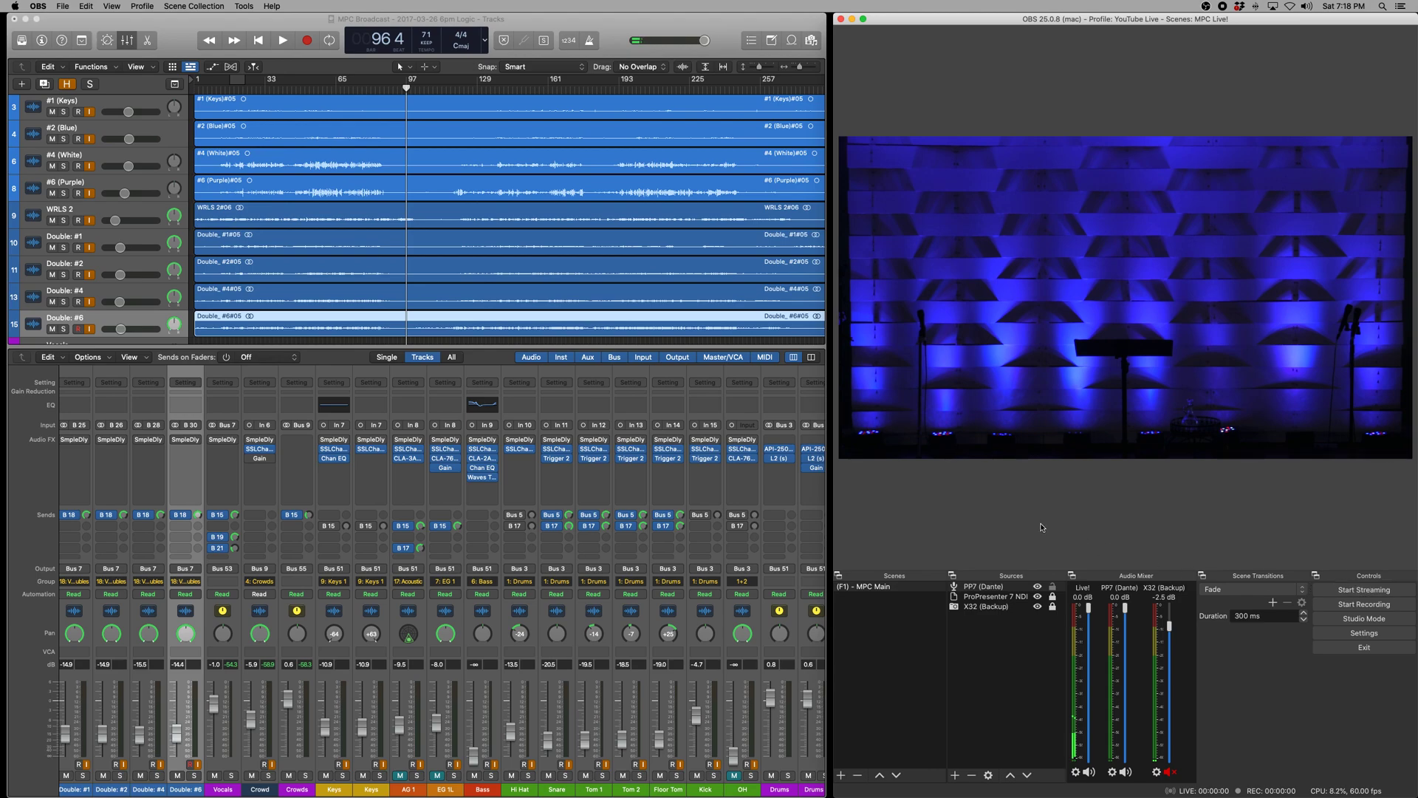
Step: Switch to Safari and open the bookmarked YouTube Live: Dashboard page
mouse_move(810, 783)
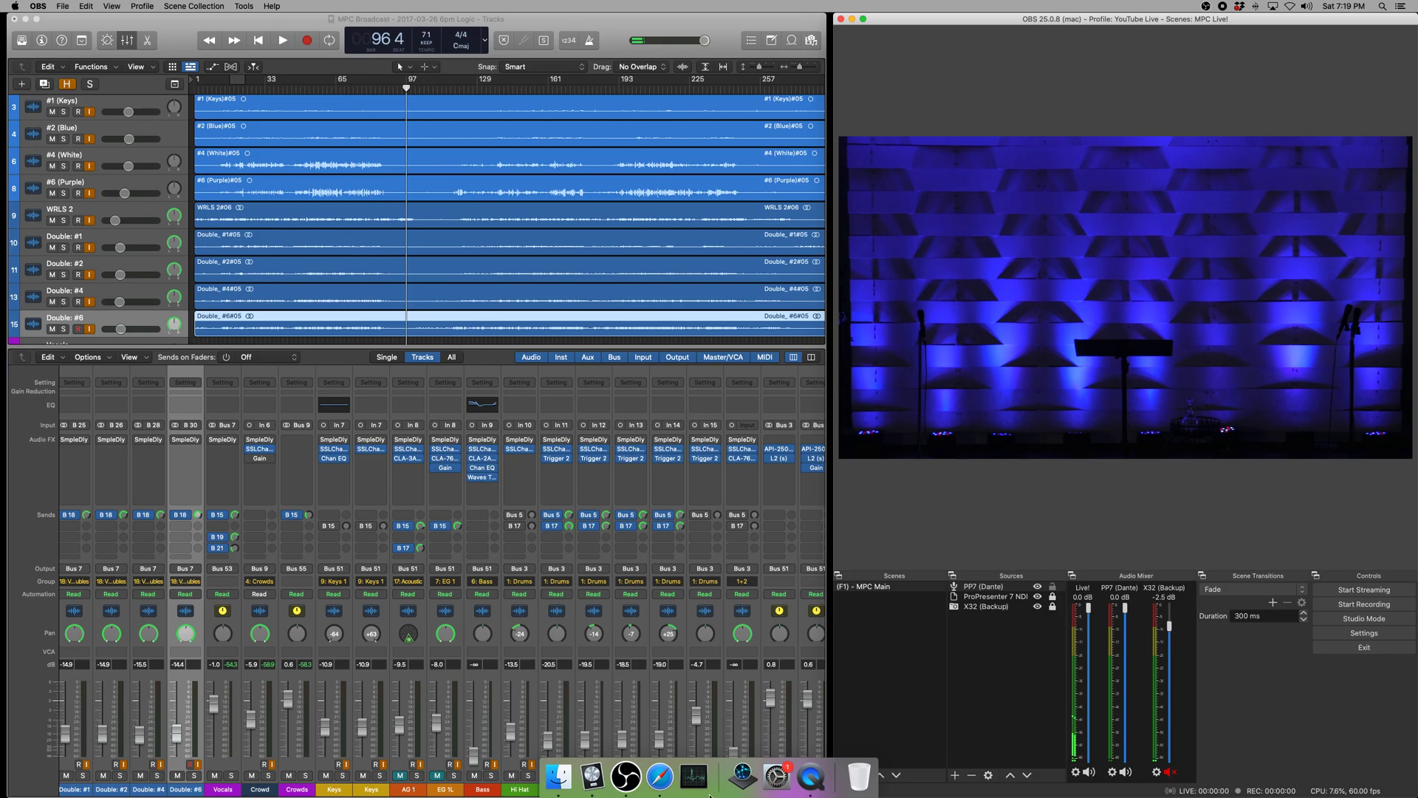
left_click(659, 777)
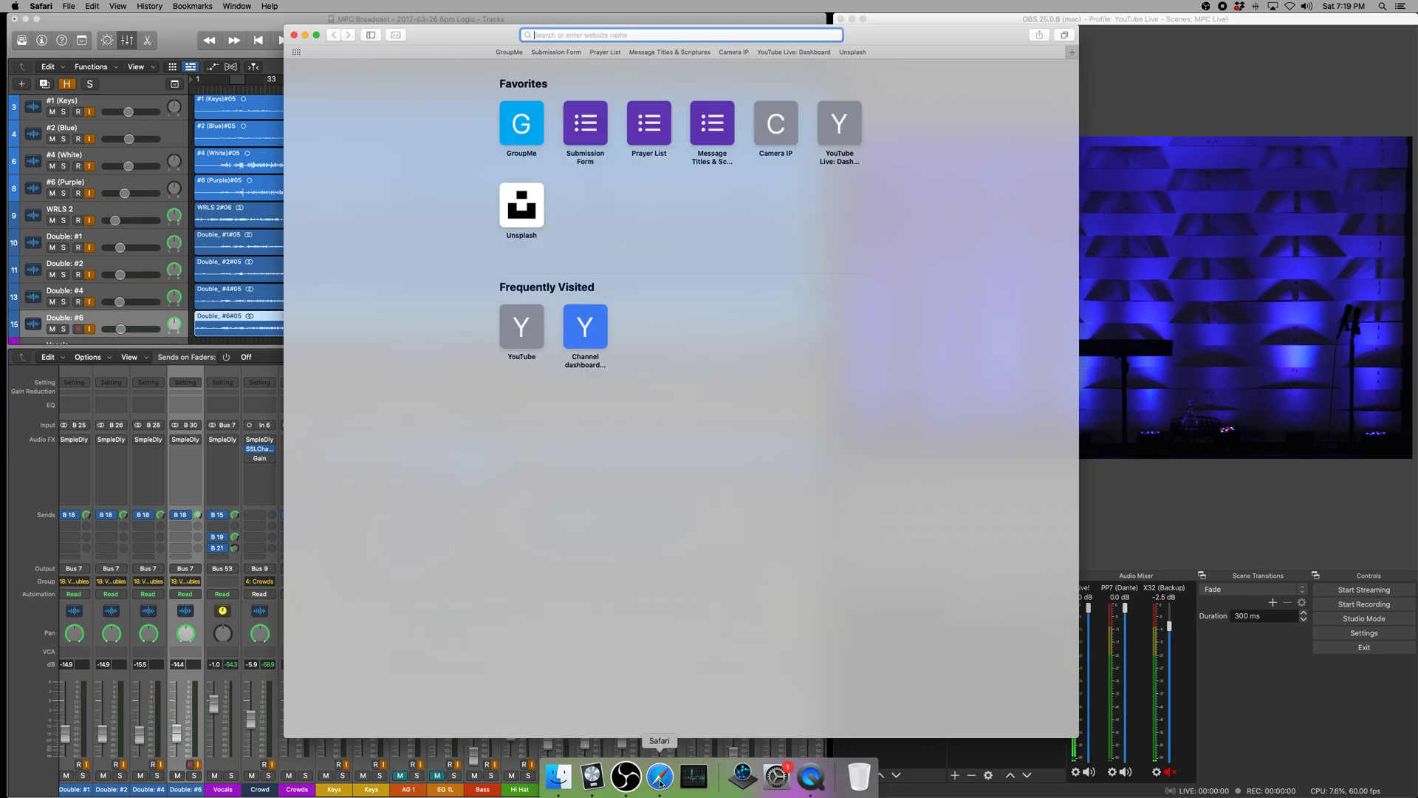
left_click(797, 52)
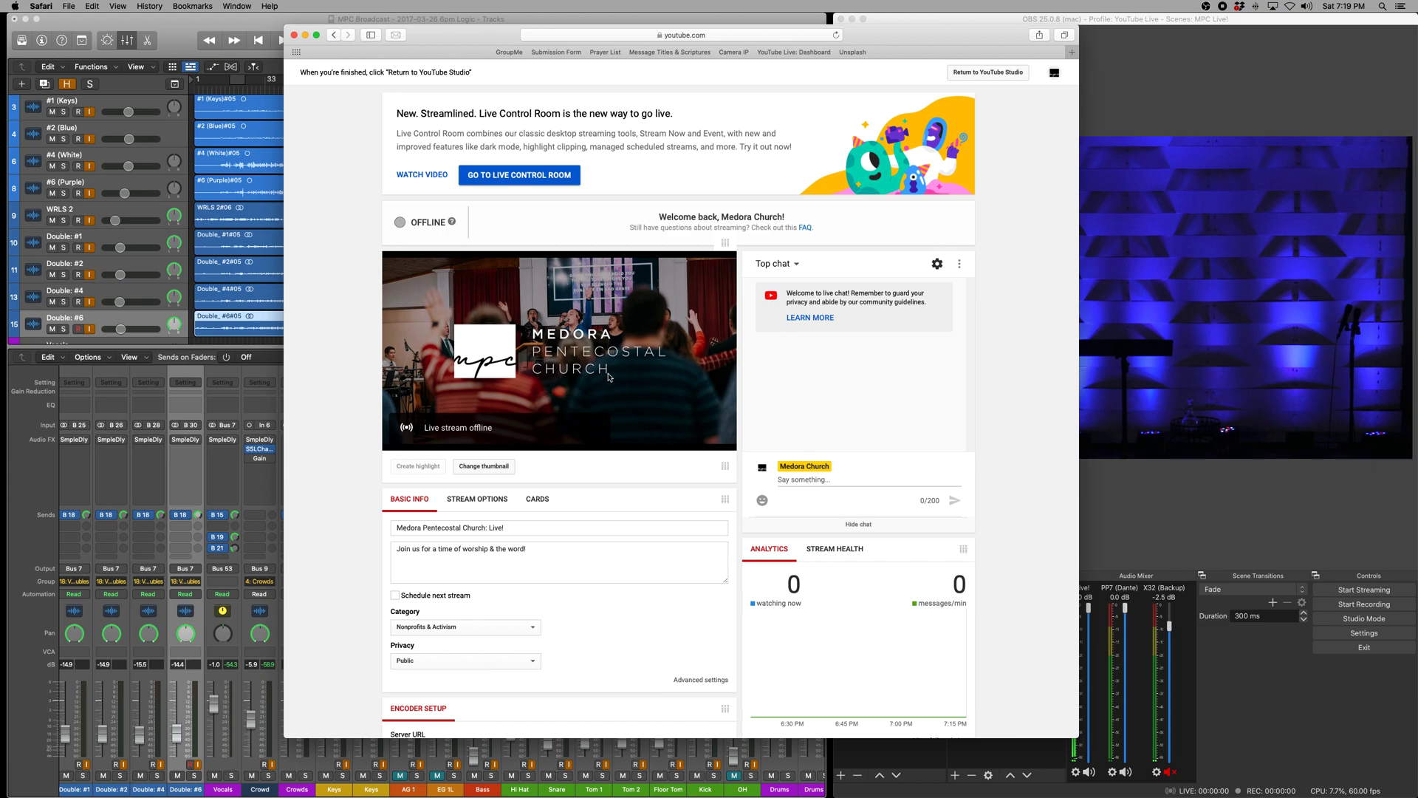
Step: Review the live stream's title, description and encoder setup on the YouTube dashboard
scroll(610, 381, "down", 2)
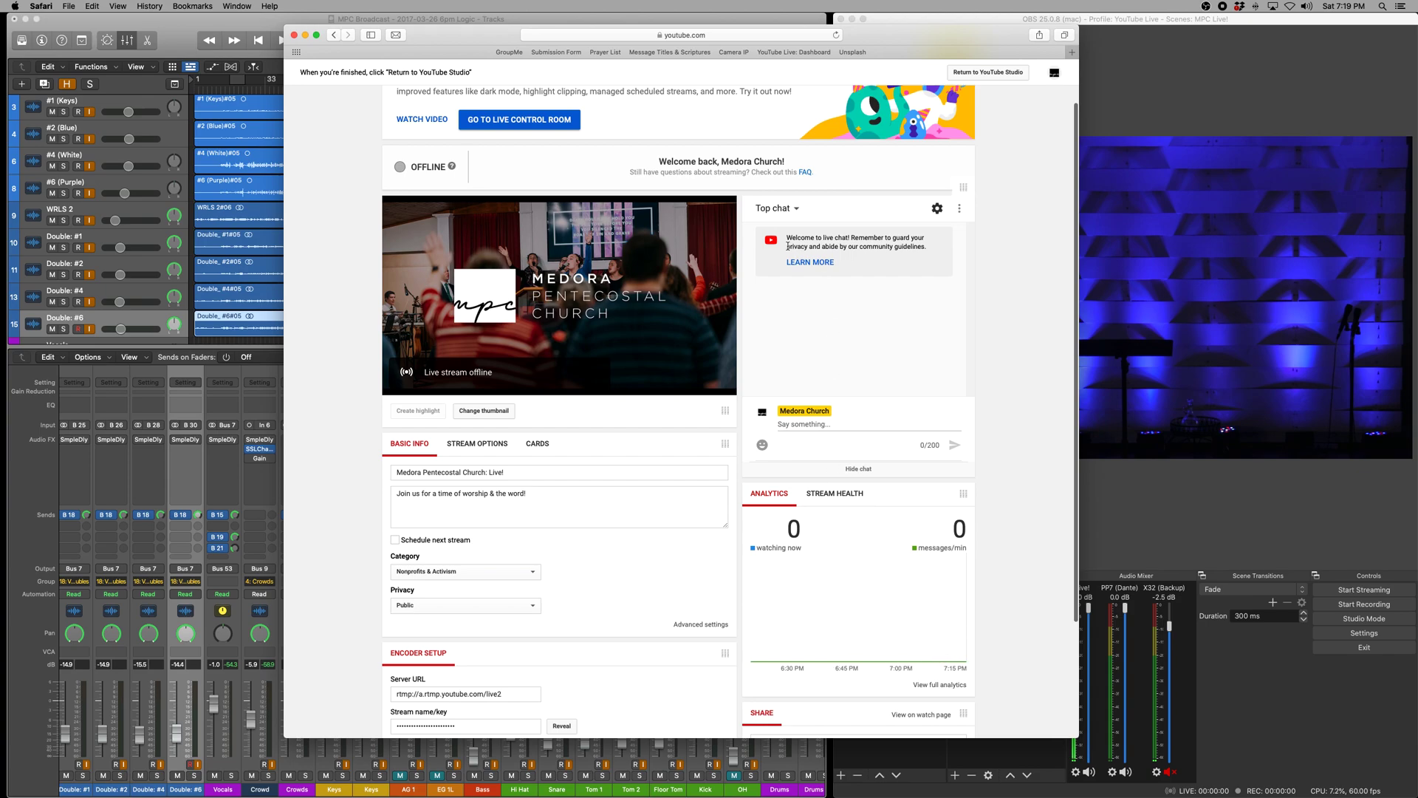
left_click(891, 427)
left_click(485, 475)
left_click(458, 501)
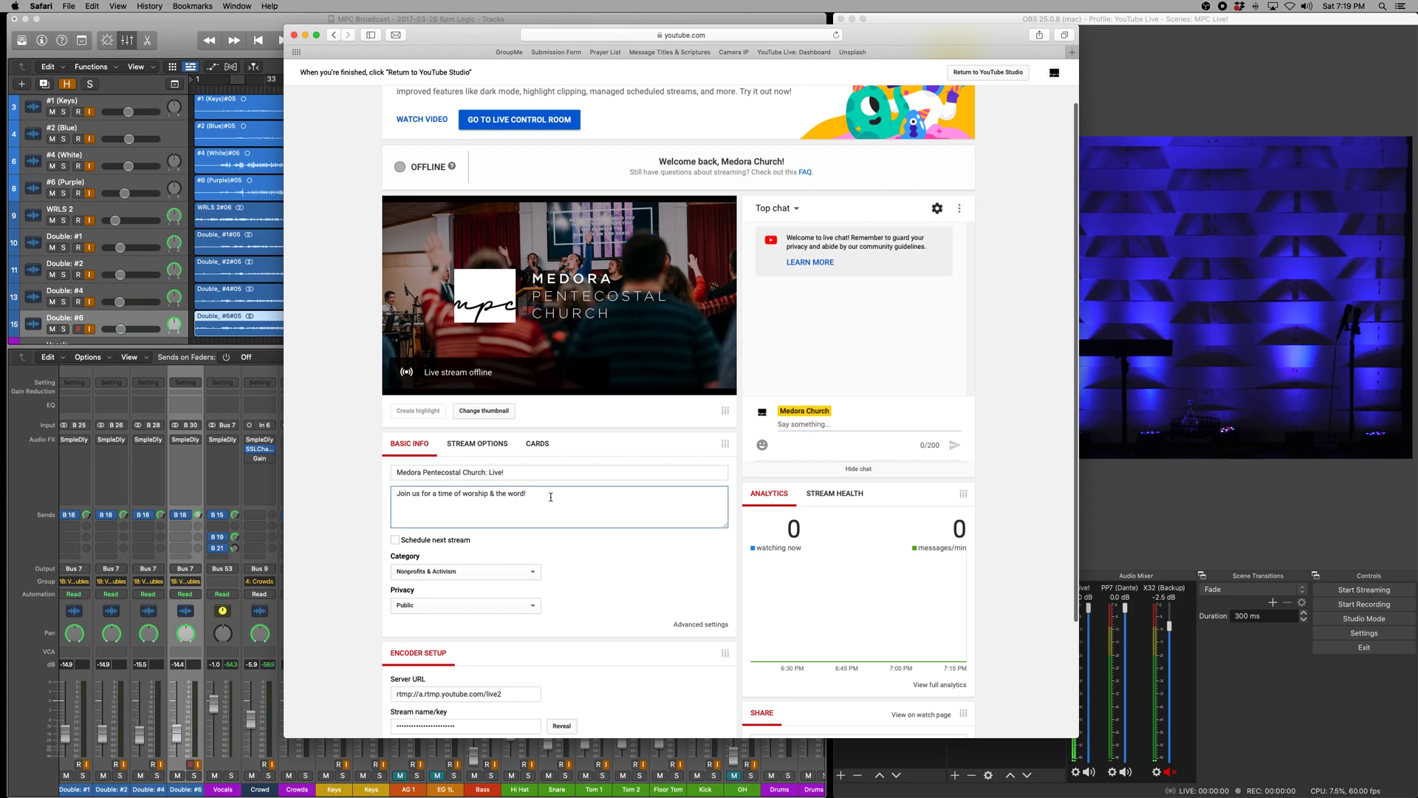
scroll(551, 496, "down", 2)
scroll(583, 491, "up", 4)
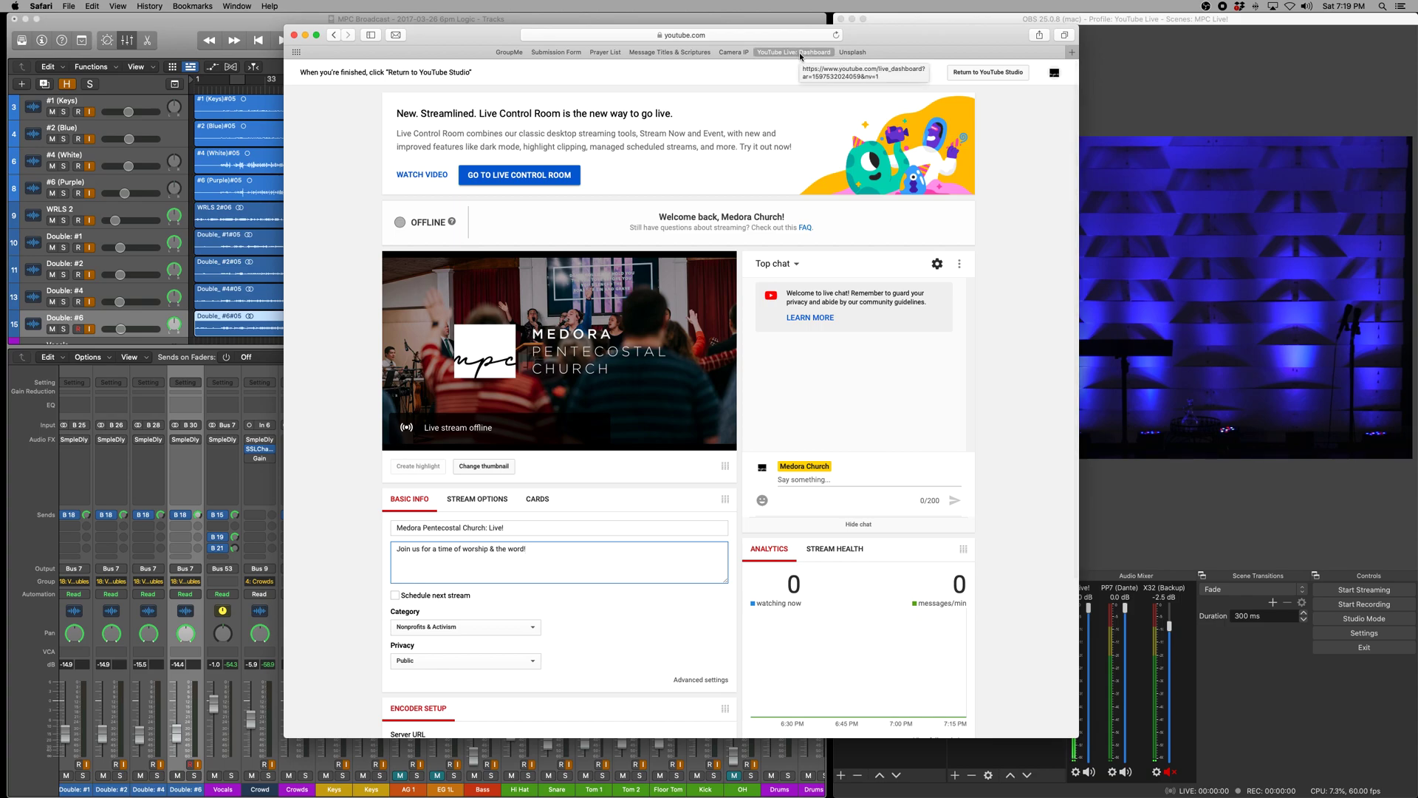
Step: Check the Stream Health status on the YouTube dashboard and close the Safari window
scroll(816, 443, "down", 1)
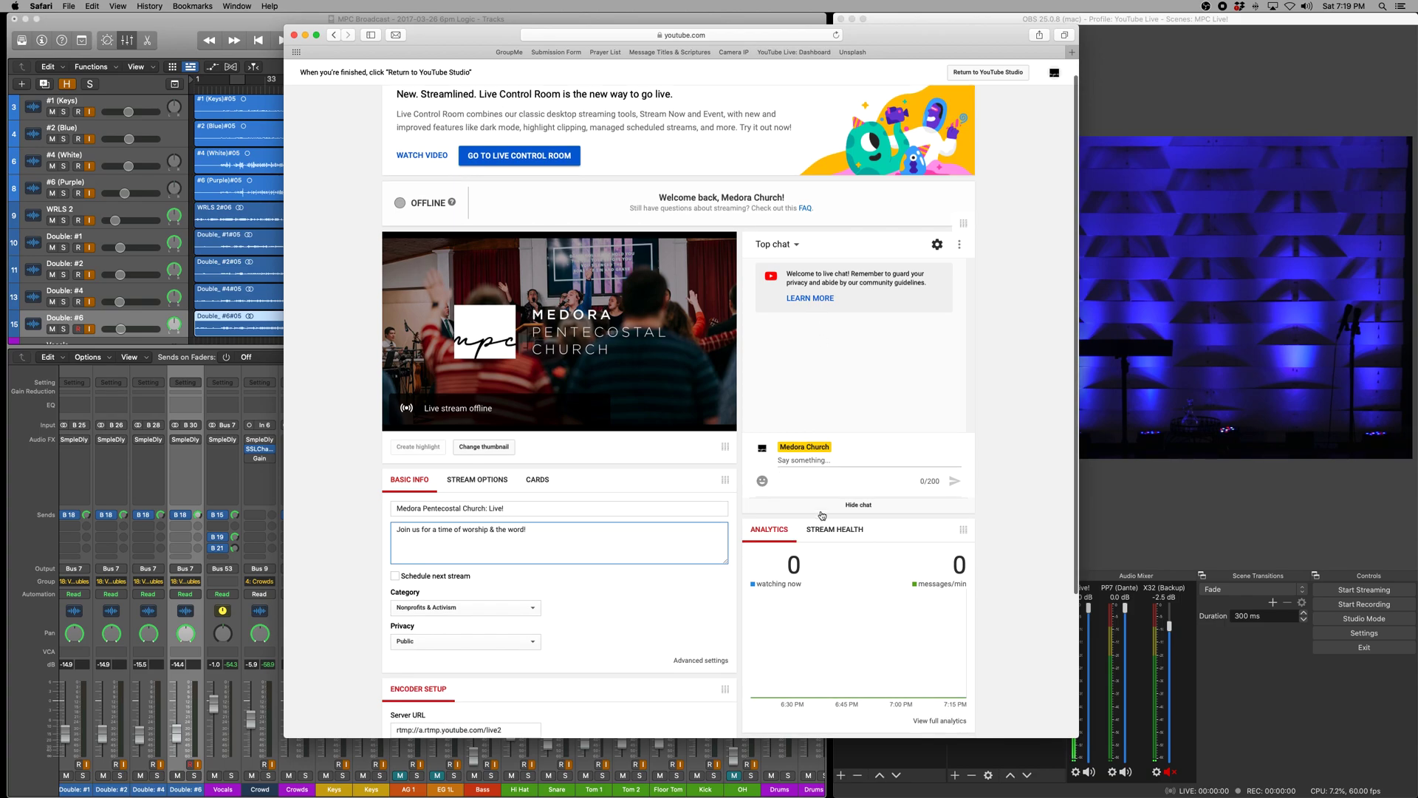
left_click(826, 530)
scroll(825, 533, "down", 5)
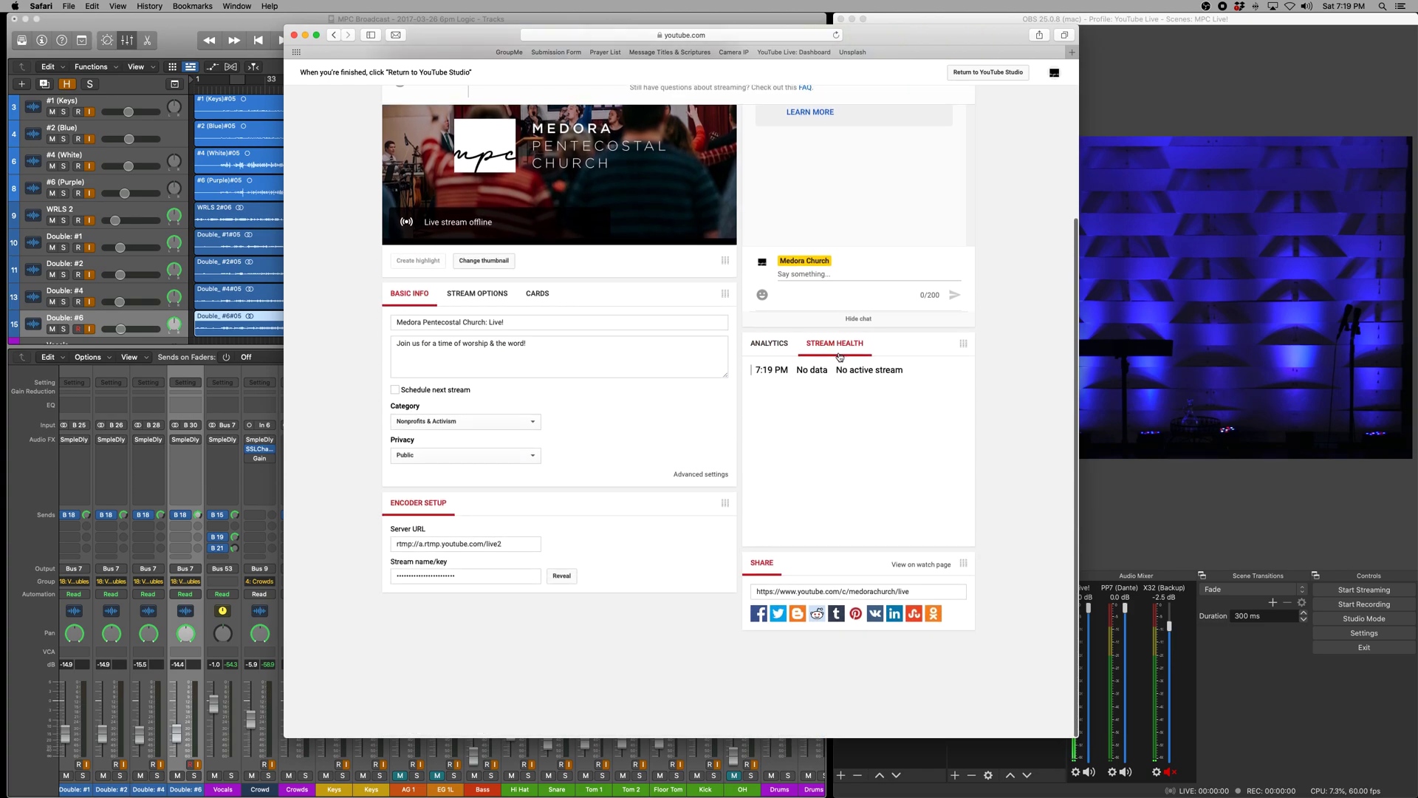
left_click_drag(753, 369, 904, 371)
left_click(893, 426)
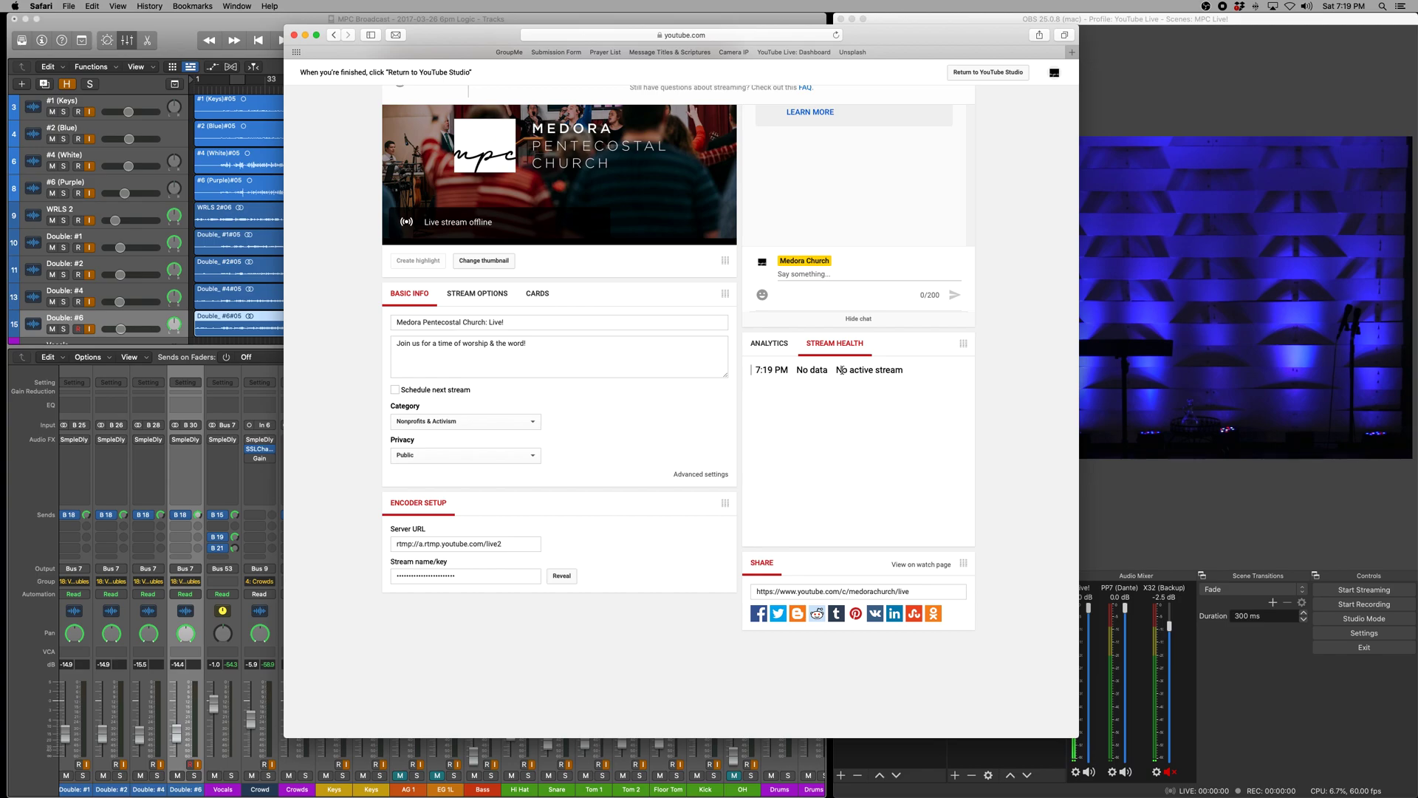
left_click_drag(837, 370, 843, 382)
left_click(293, 35)
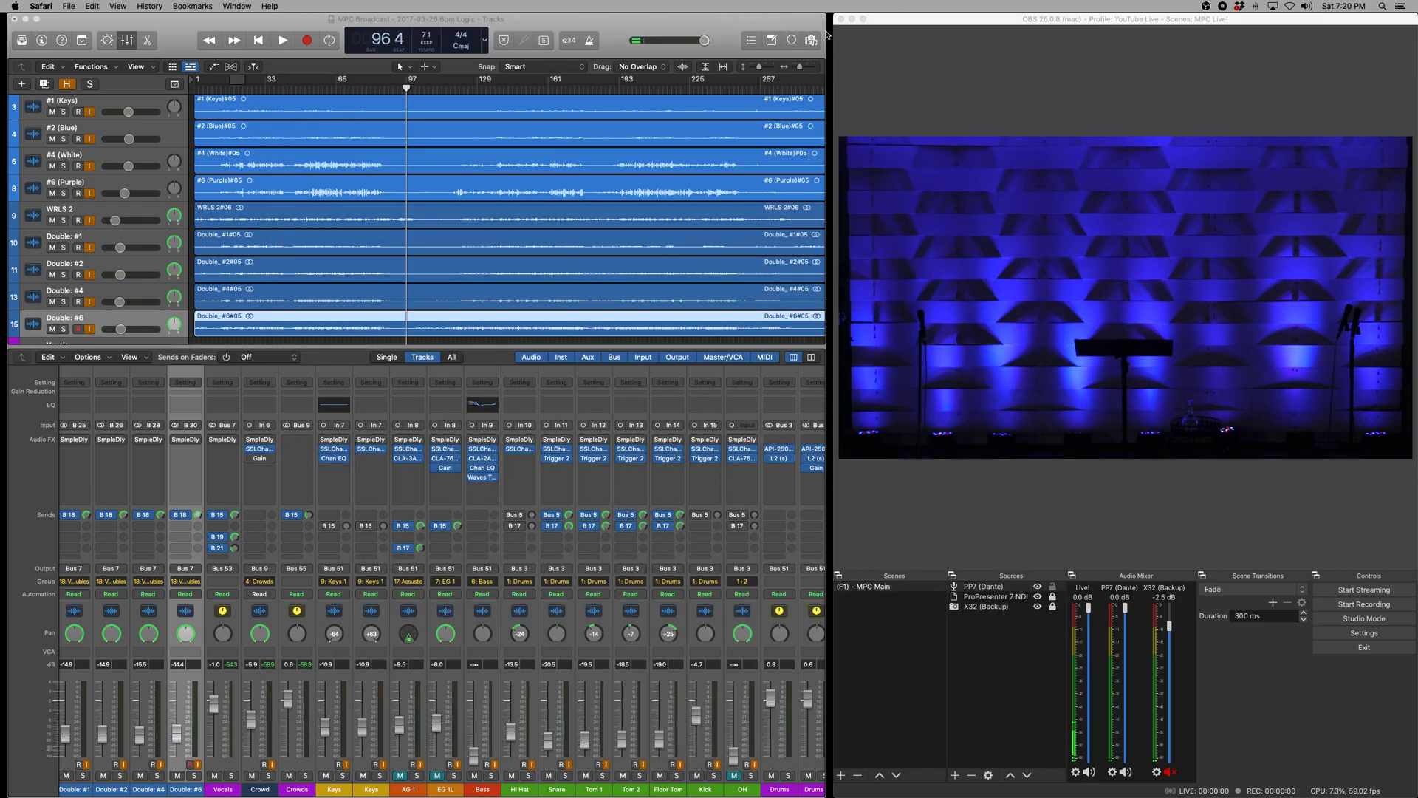
Step: Switch to OBS and compare the Live! fader with the Logic Pro X mixer channels starting from MC 1
left_click(918, 43)
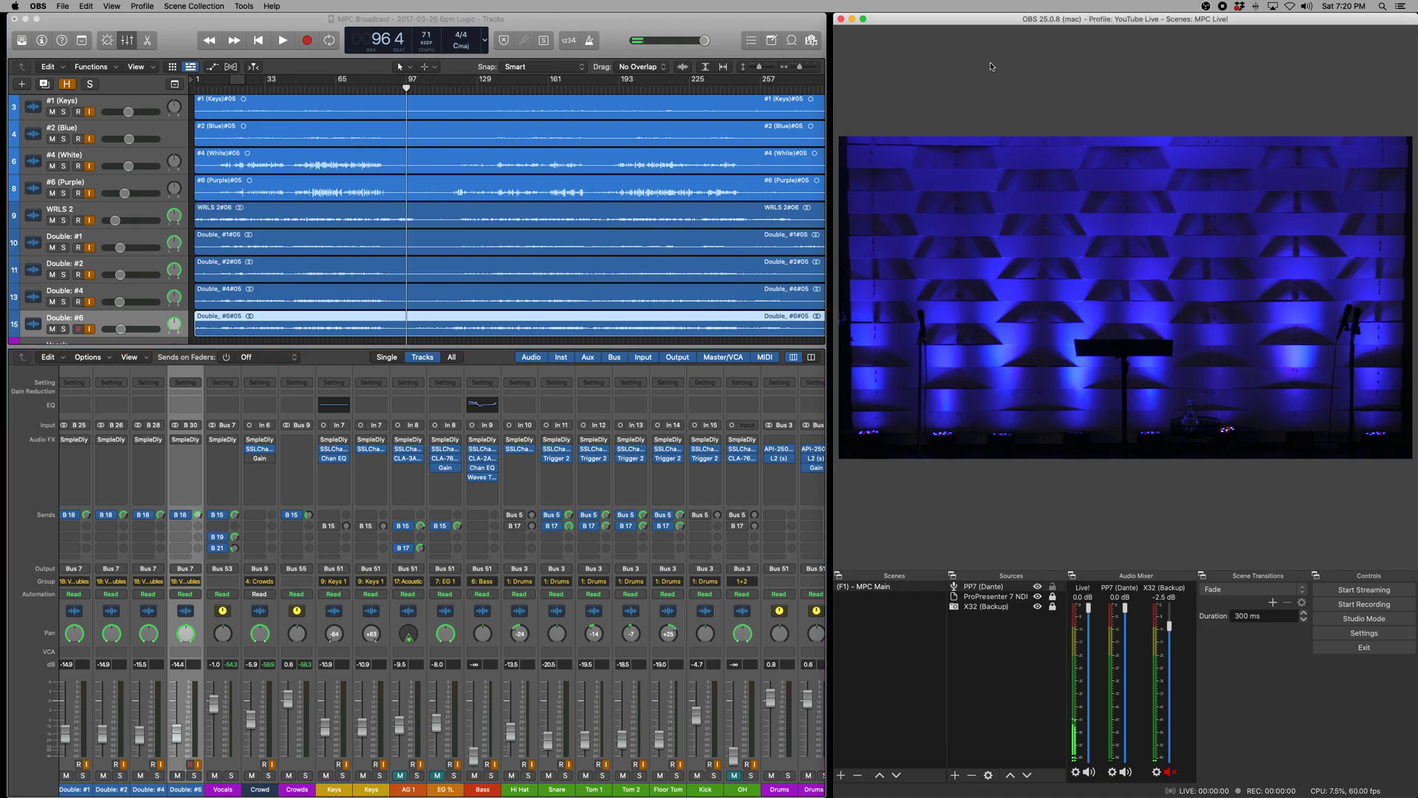
scroll(502, 562, "left", 7)
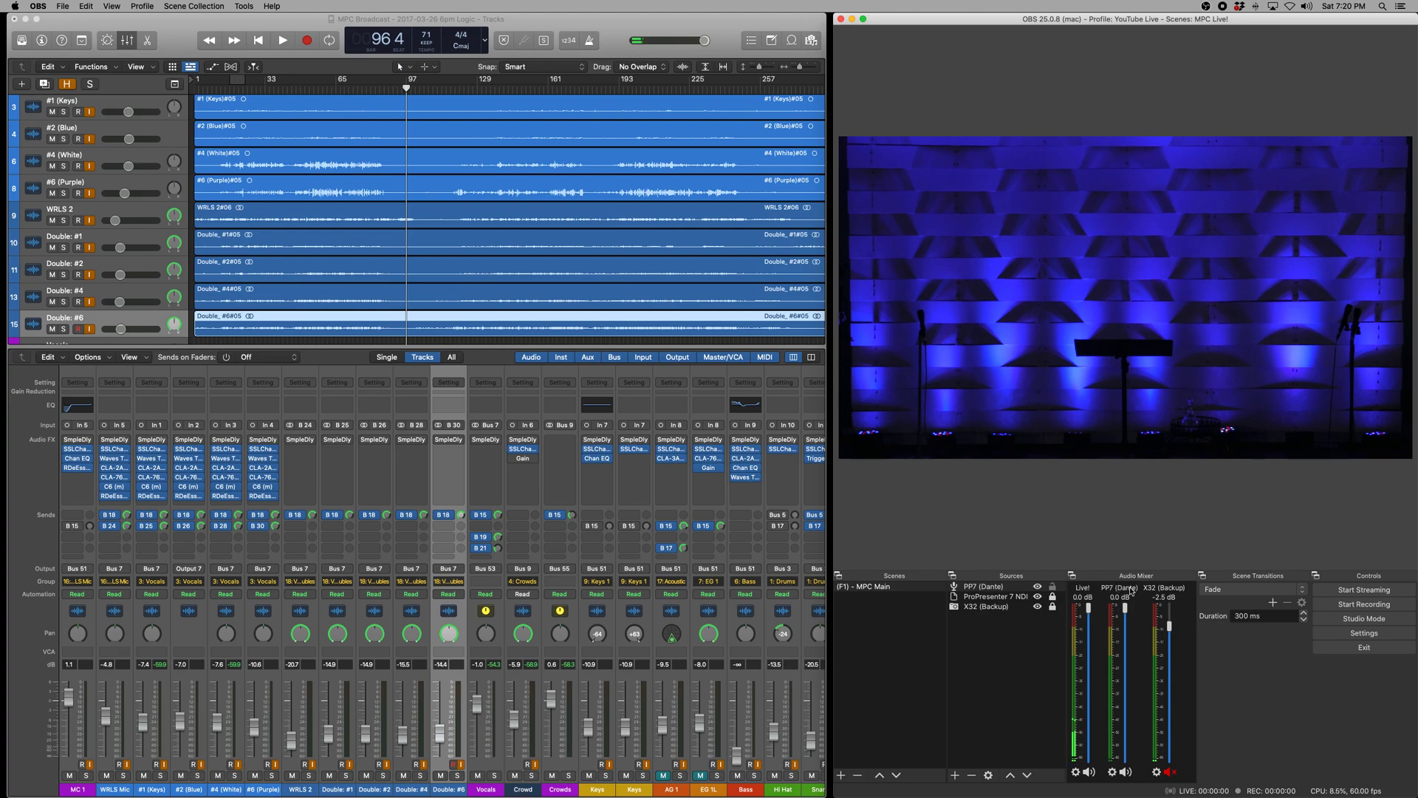
left_click_drag(1091, 610, 1095, 575)
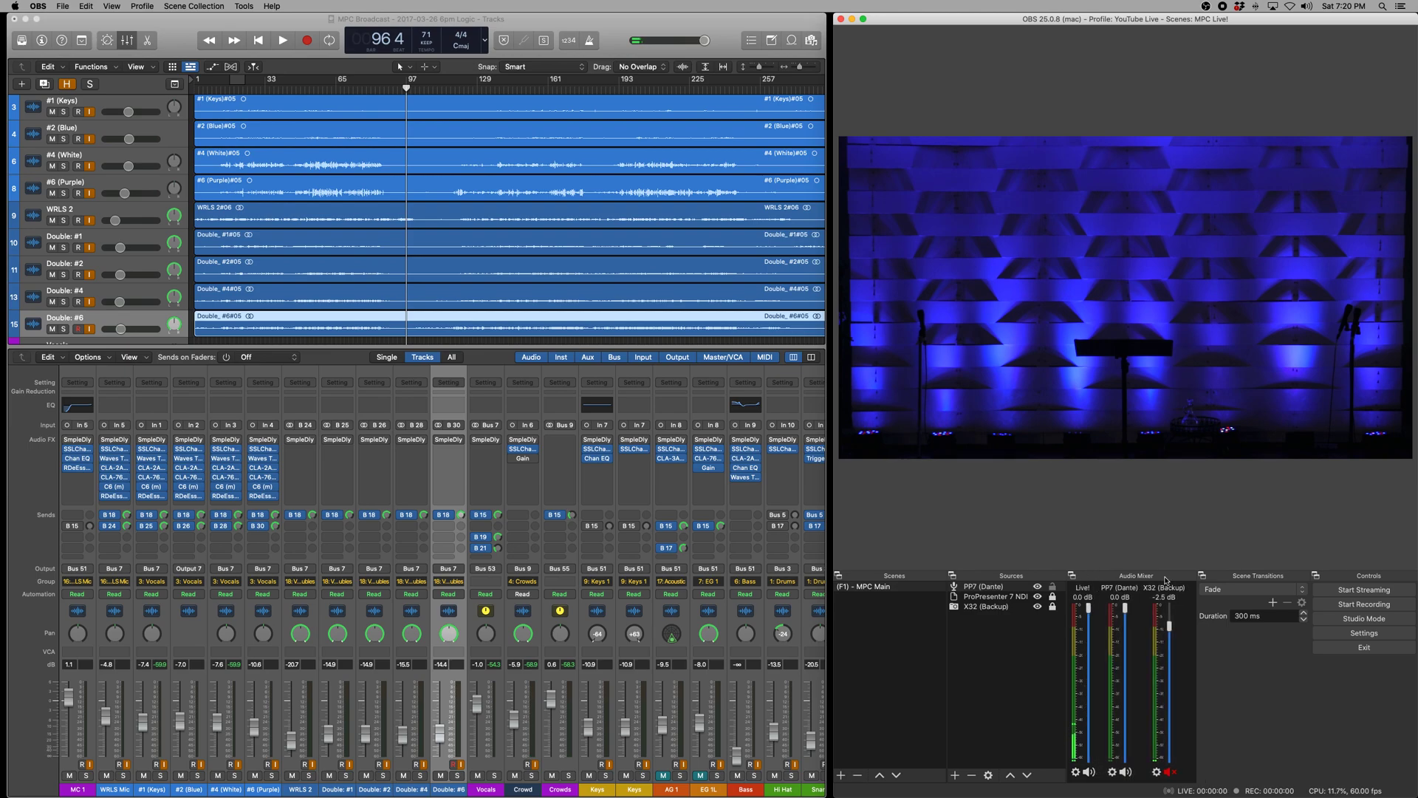